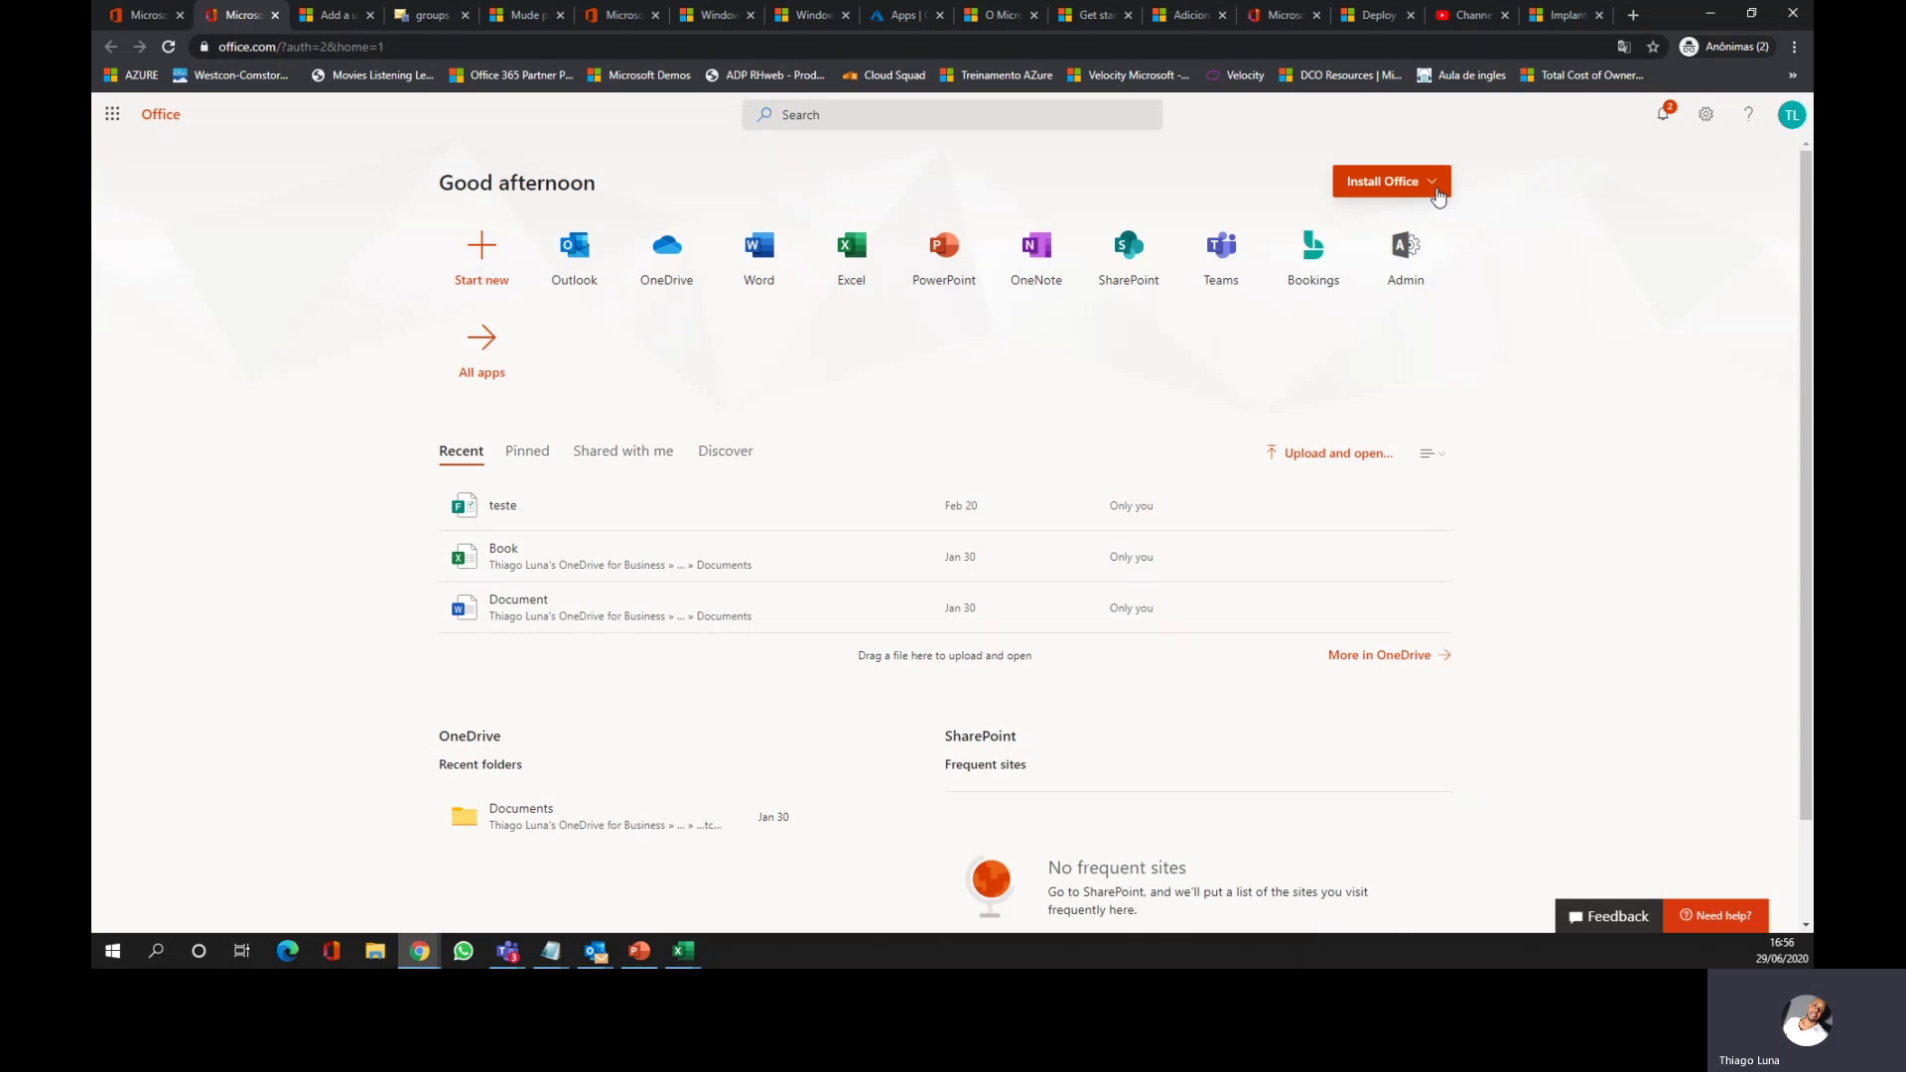
# Step: Open the Microsoft 365 admin center from Office.com and switch to the new admin center experience
pyautogui.click(1437, 188)
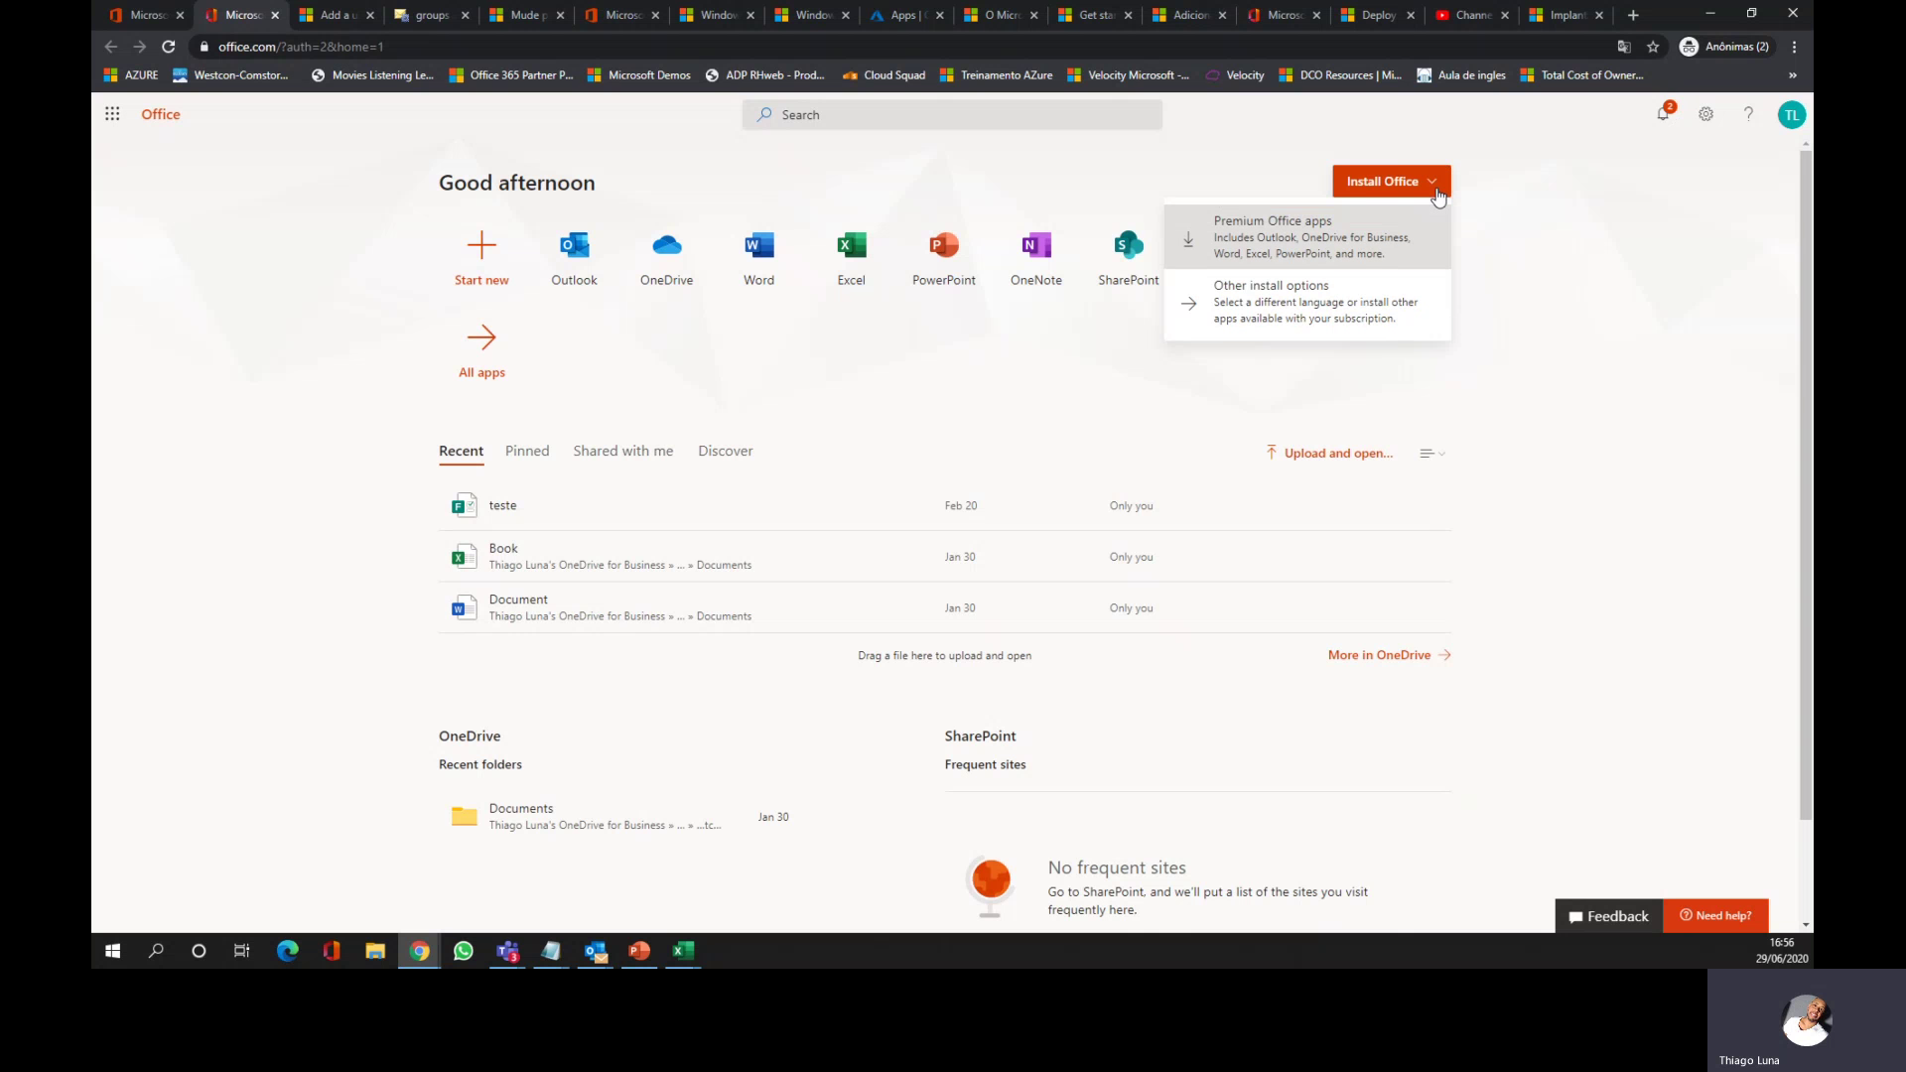
pyautogui.click(1667, 302)
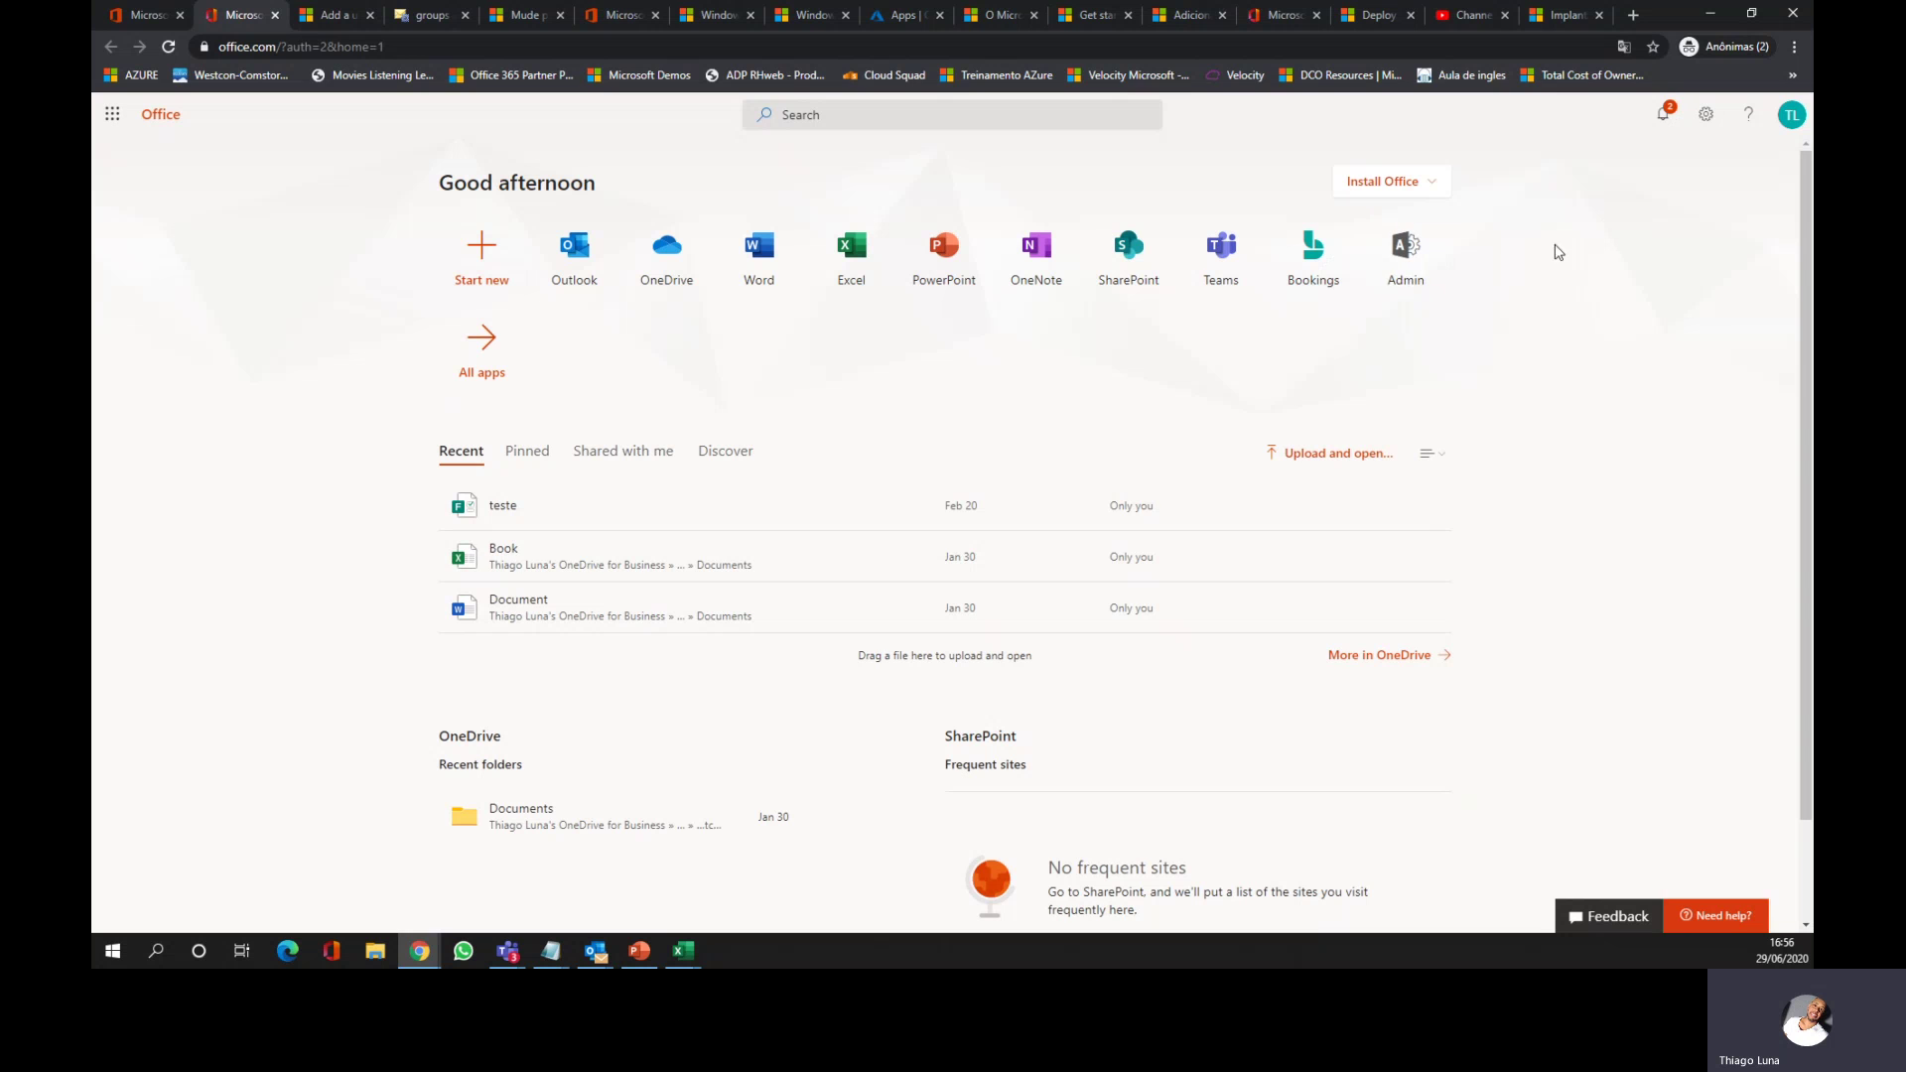
pyautogui.click(1425, 274)
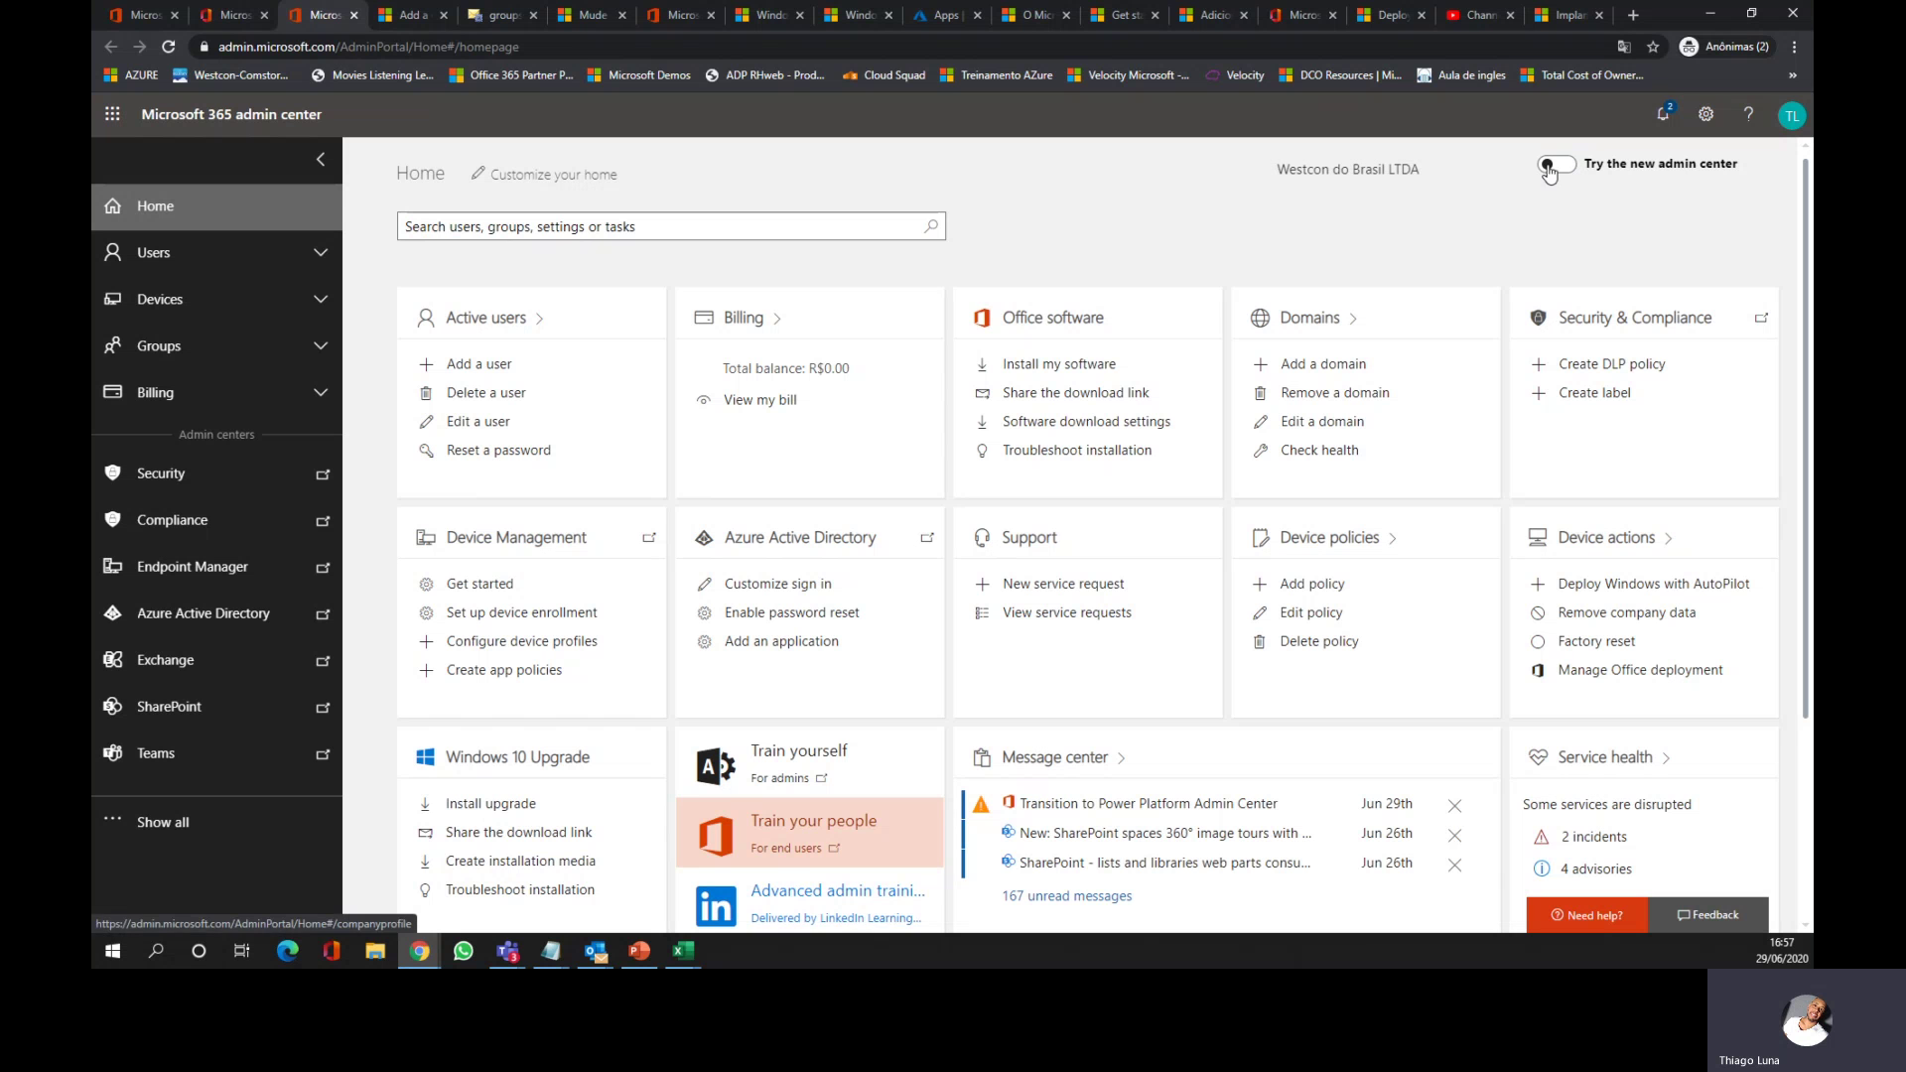
pyautogui.click(1562, 167)
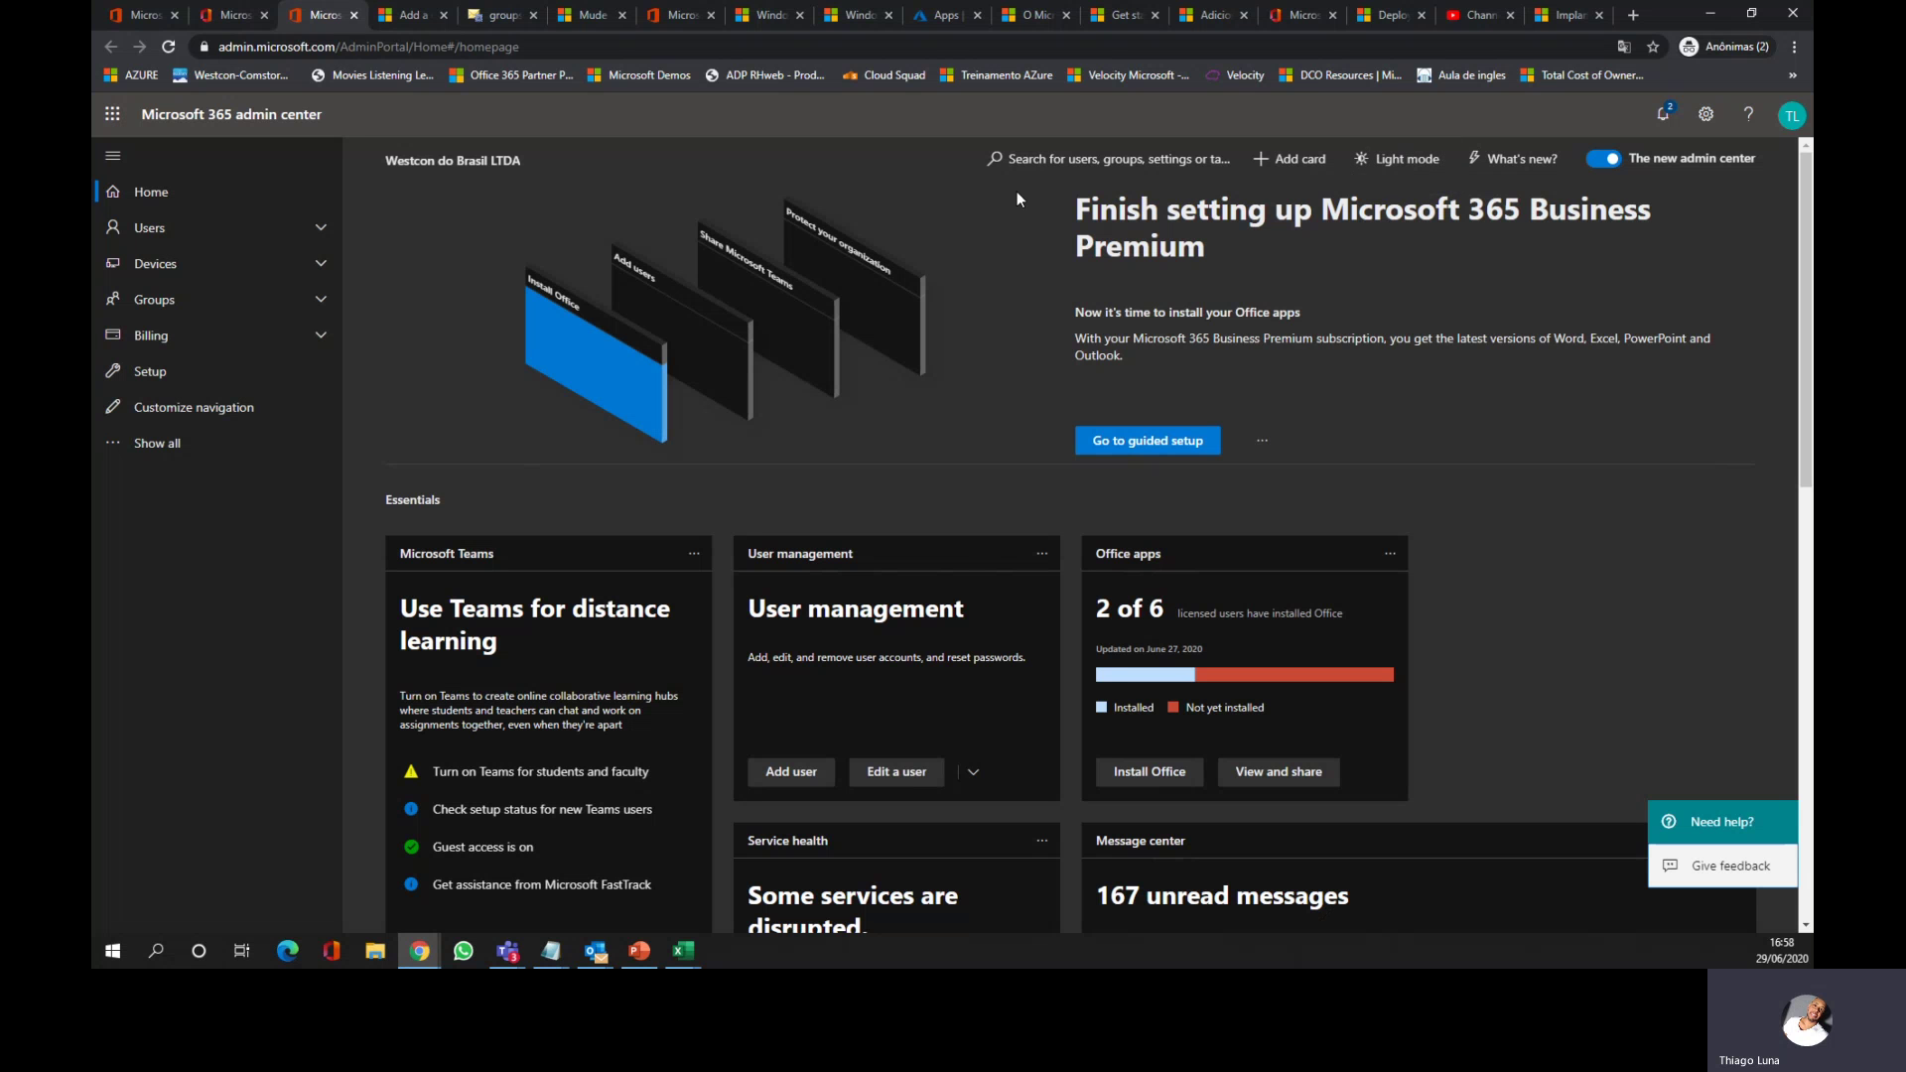
pyautogui.click(1598, 160)
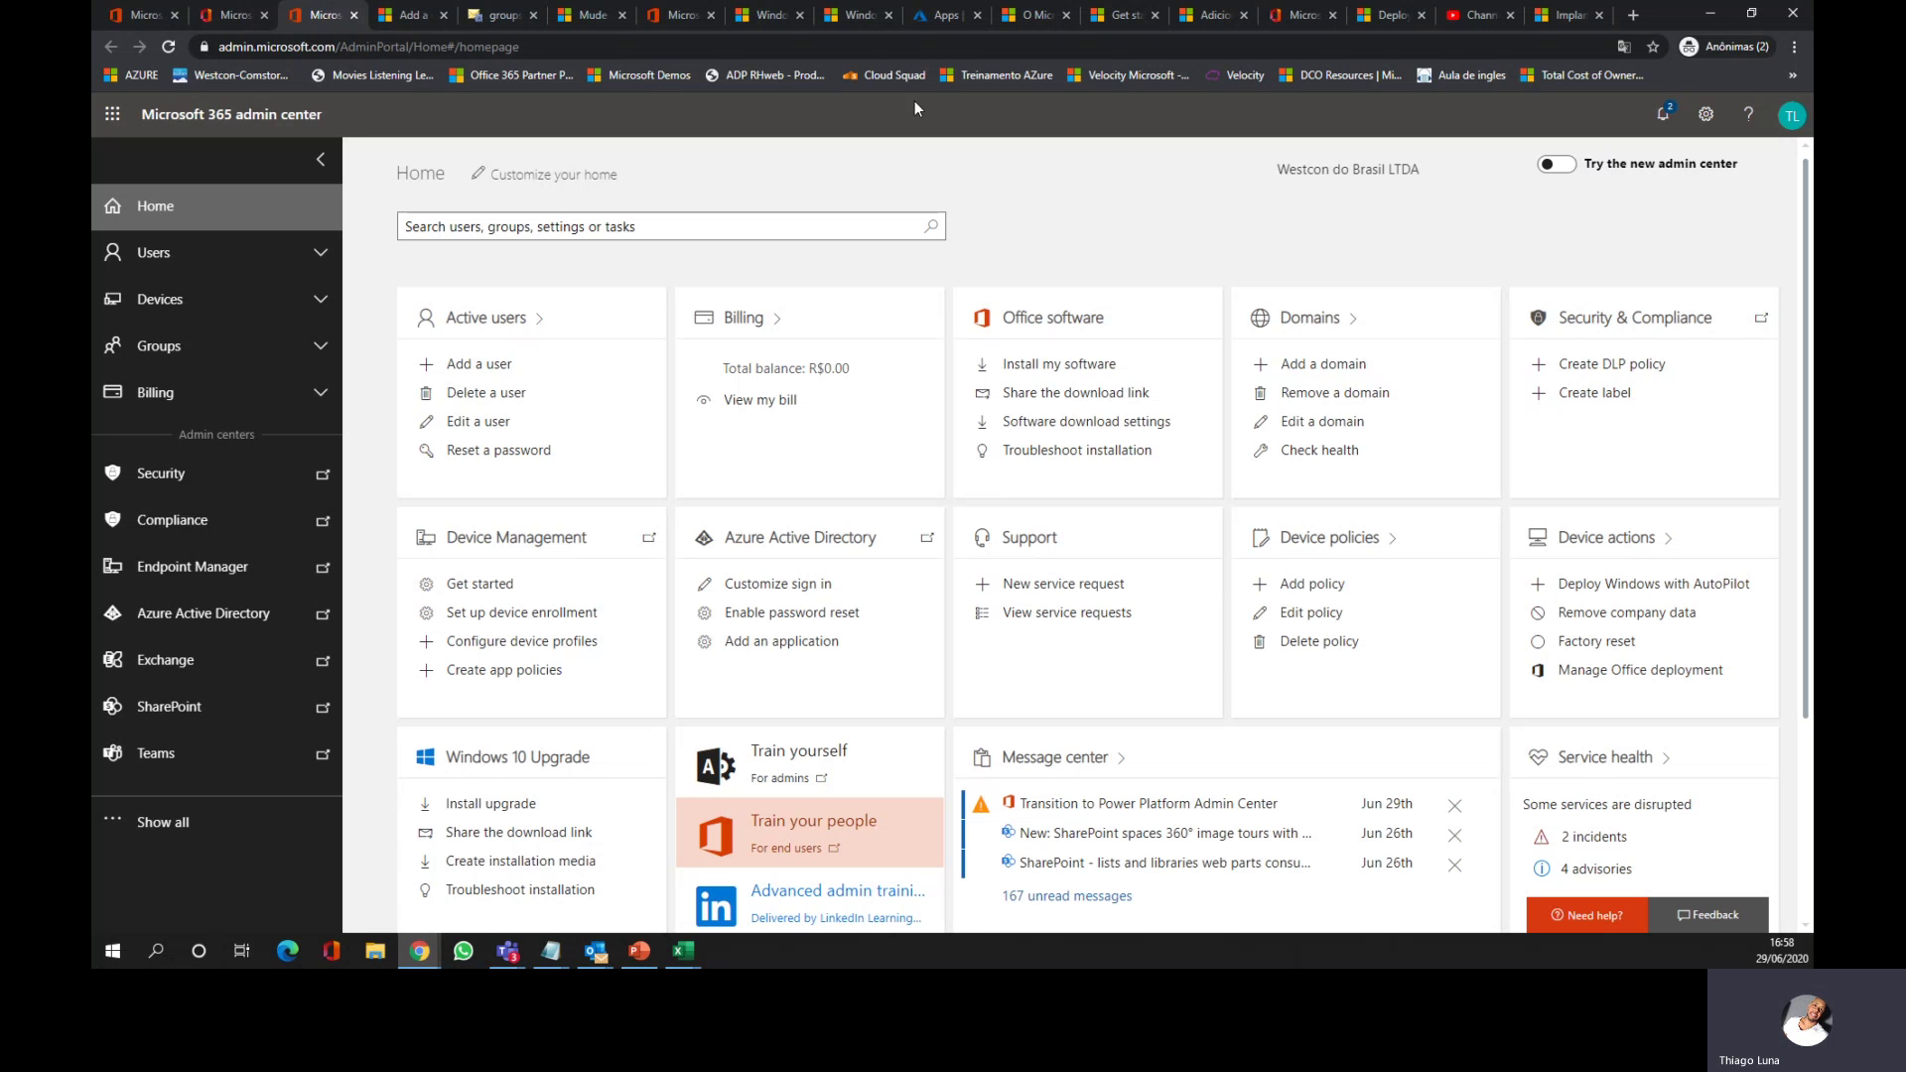
# Step: Open the Active users list from the Users section of the navigation
pyautogui.click(321, 254)
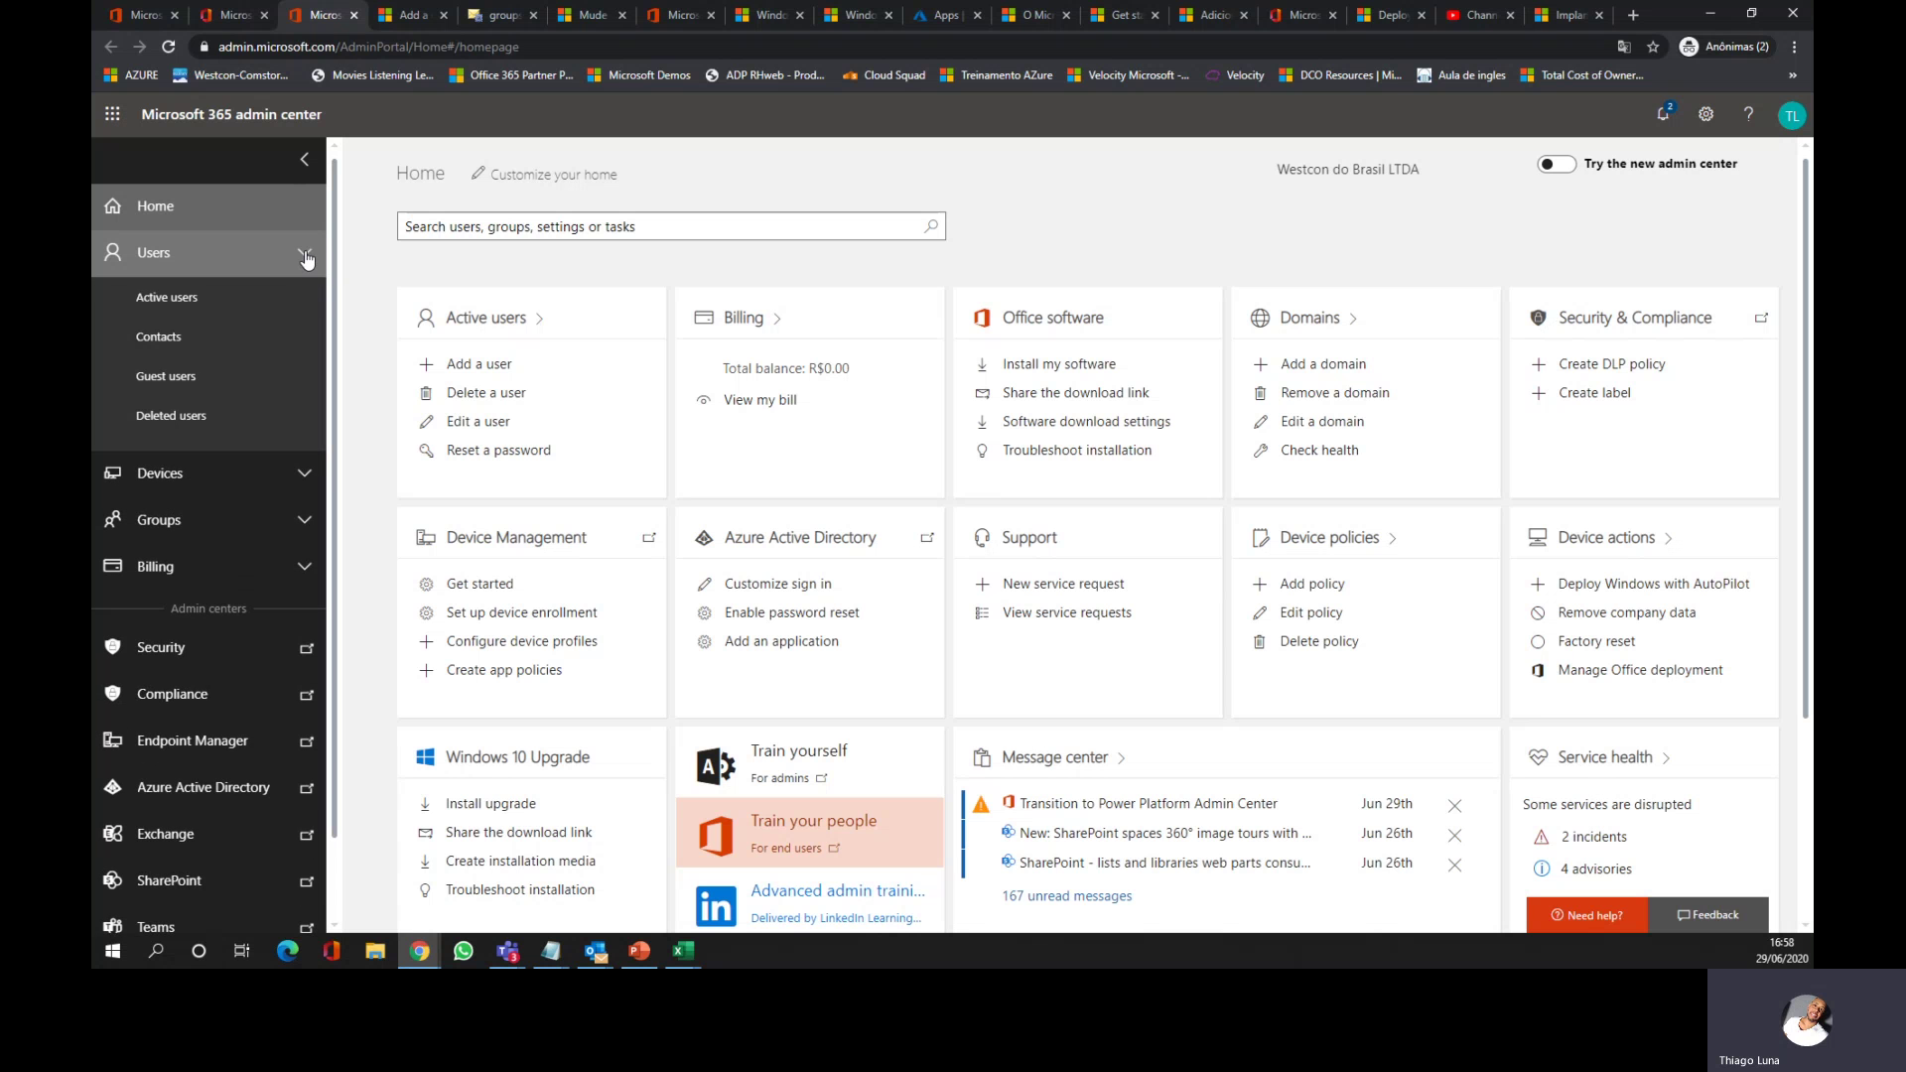
pyautogui.click(307, 256)
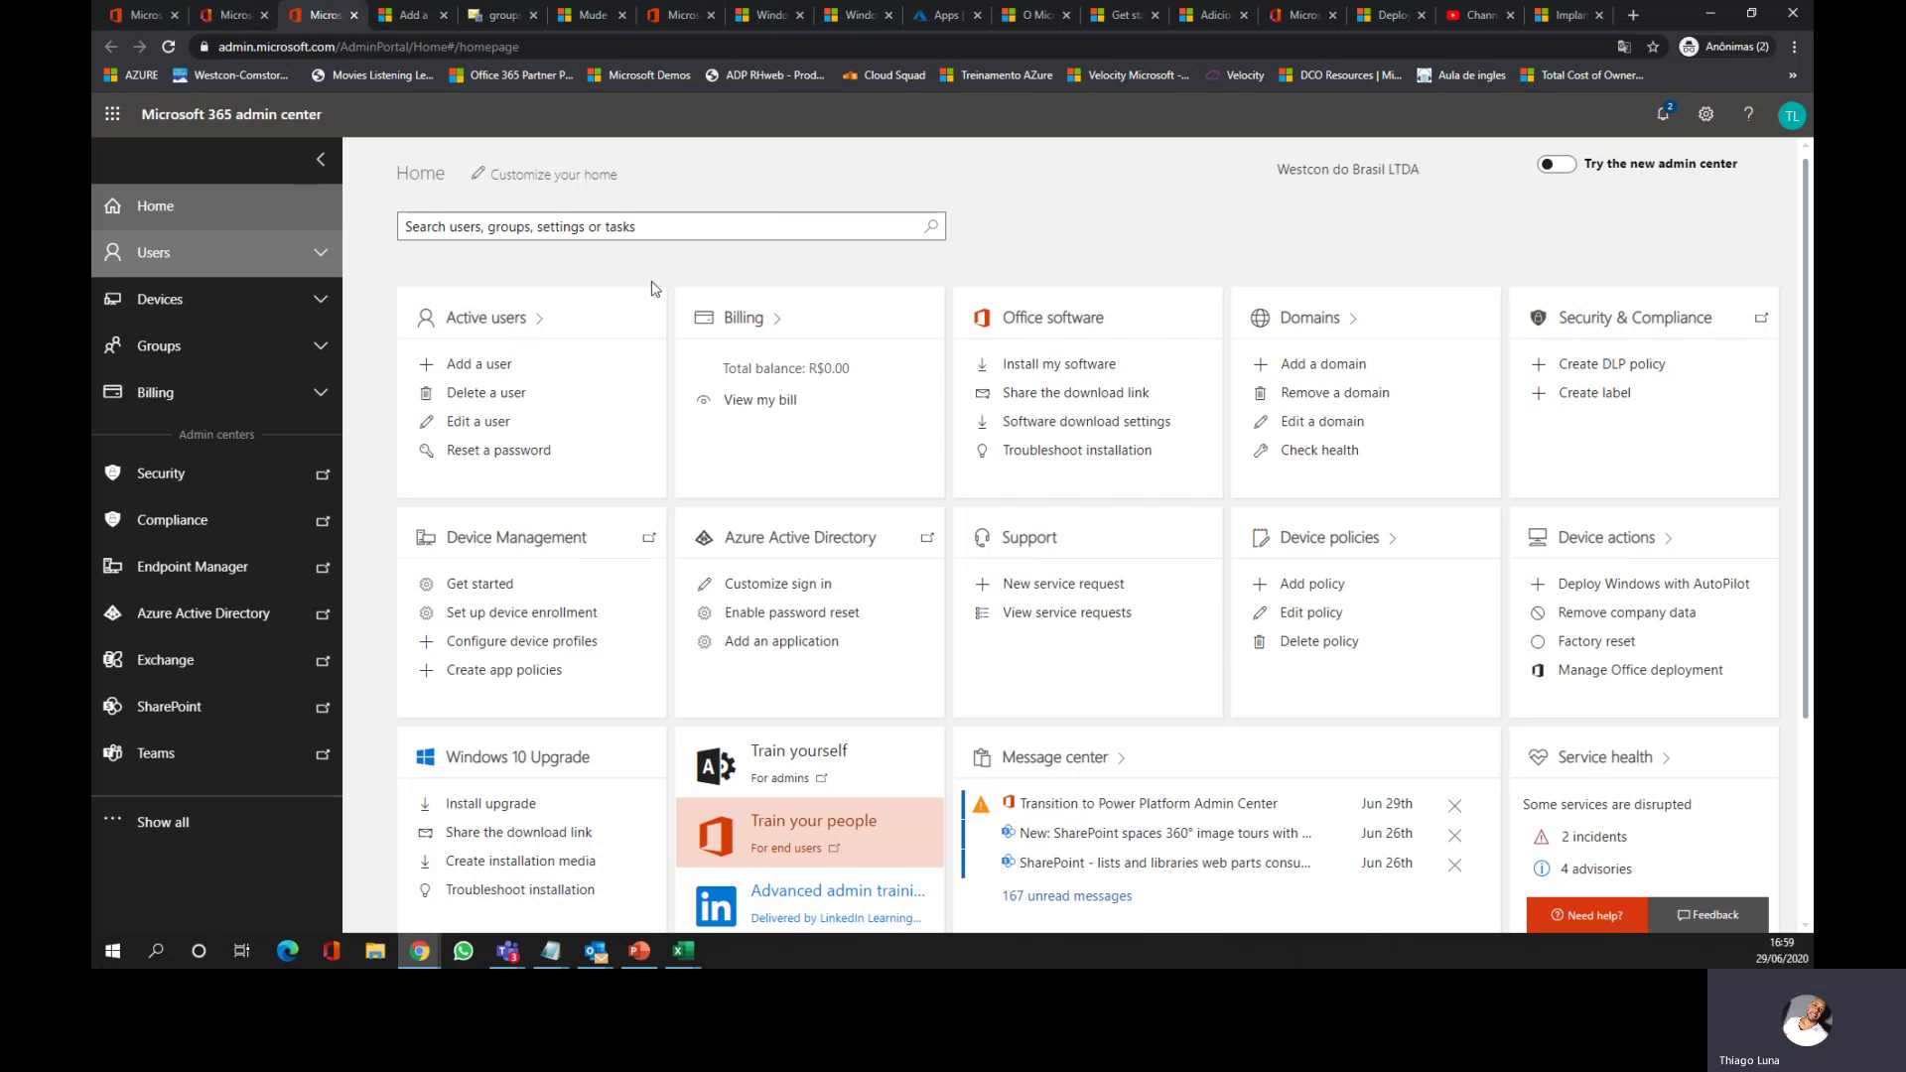
pyautogui.click(323, 260)
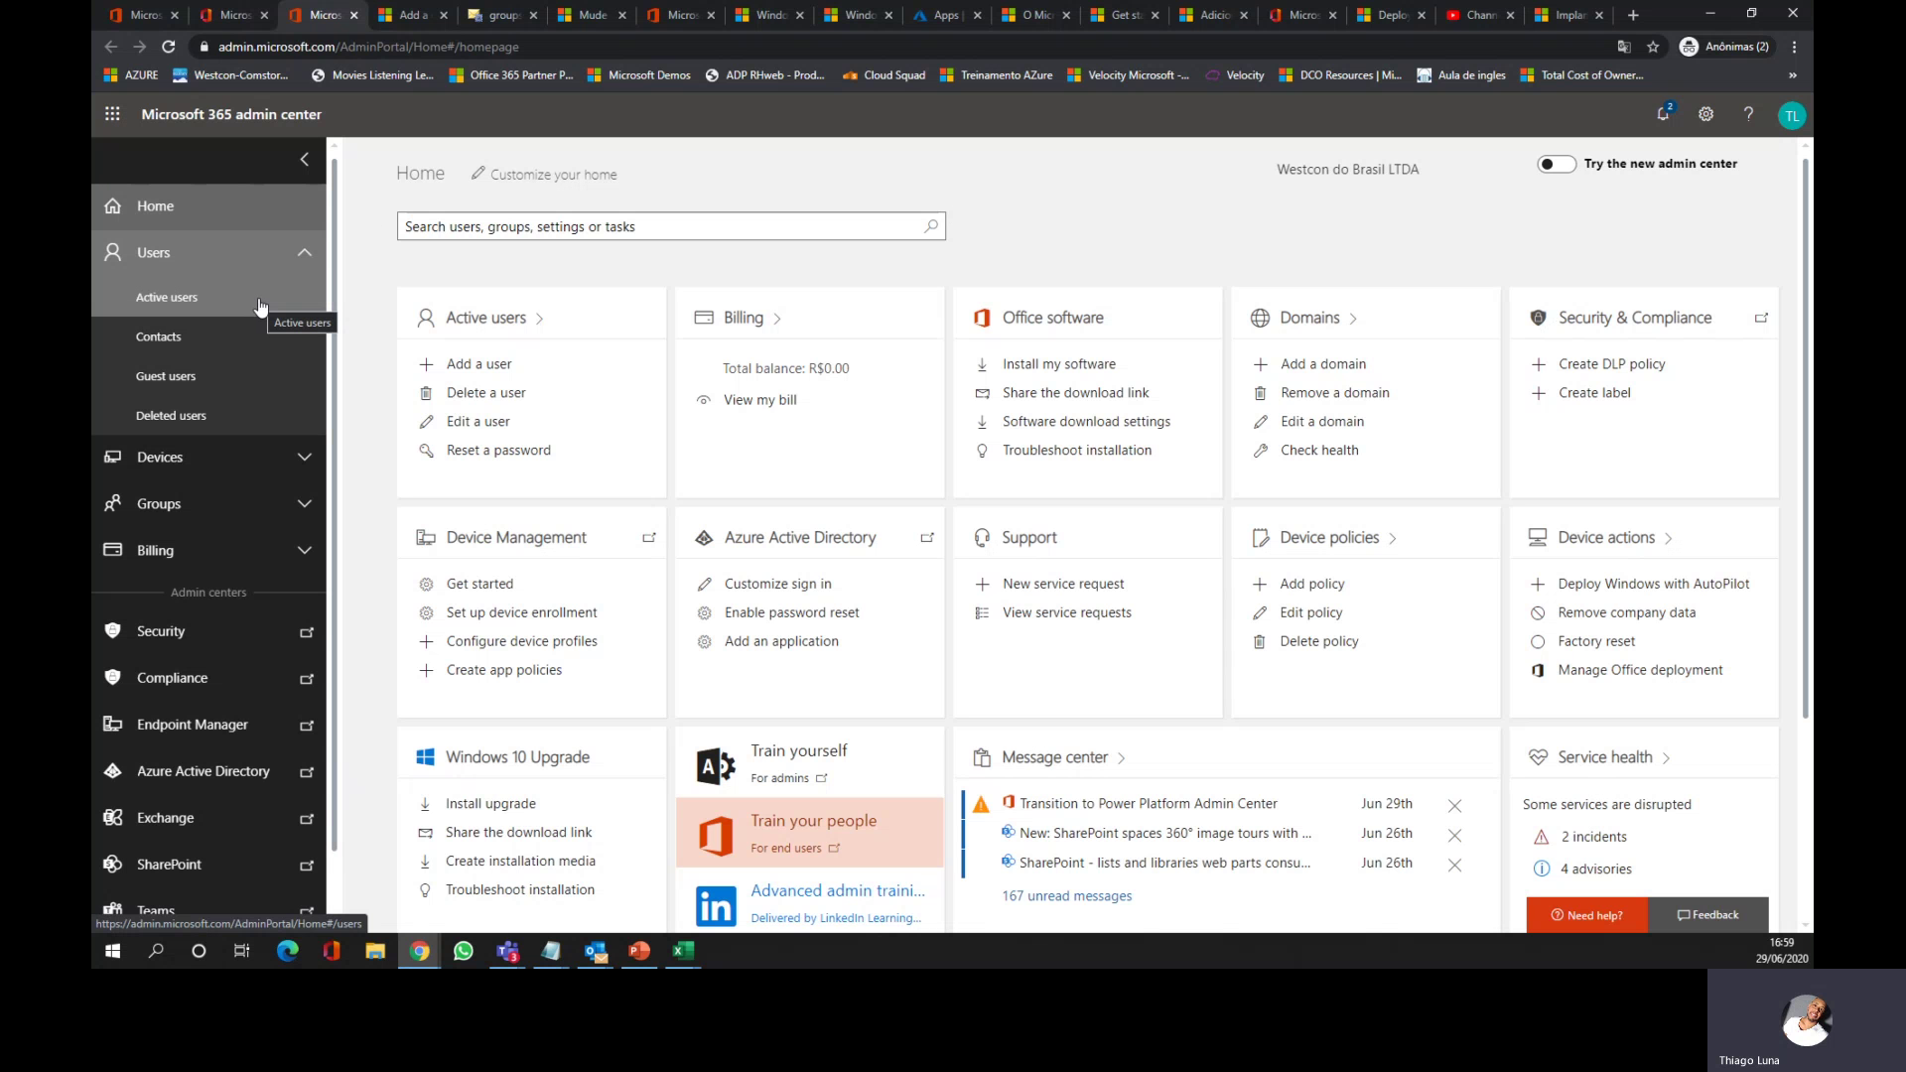
pyautogui.click(199, 308)
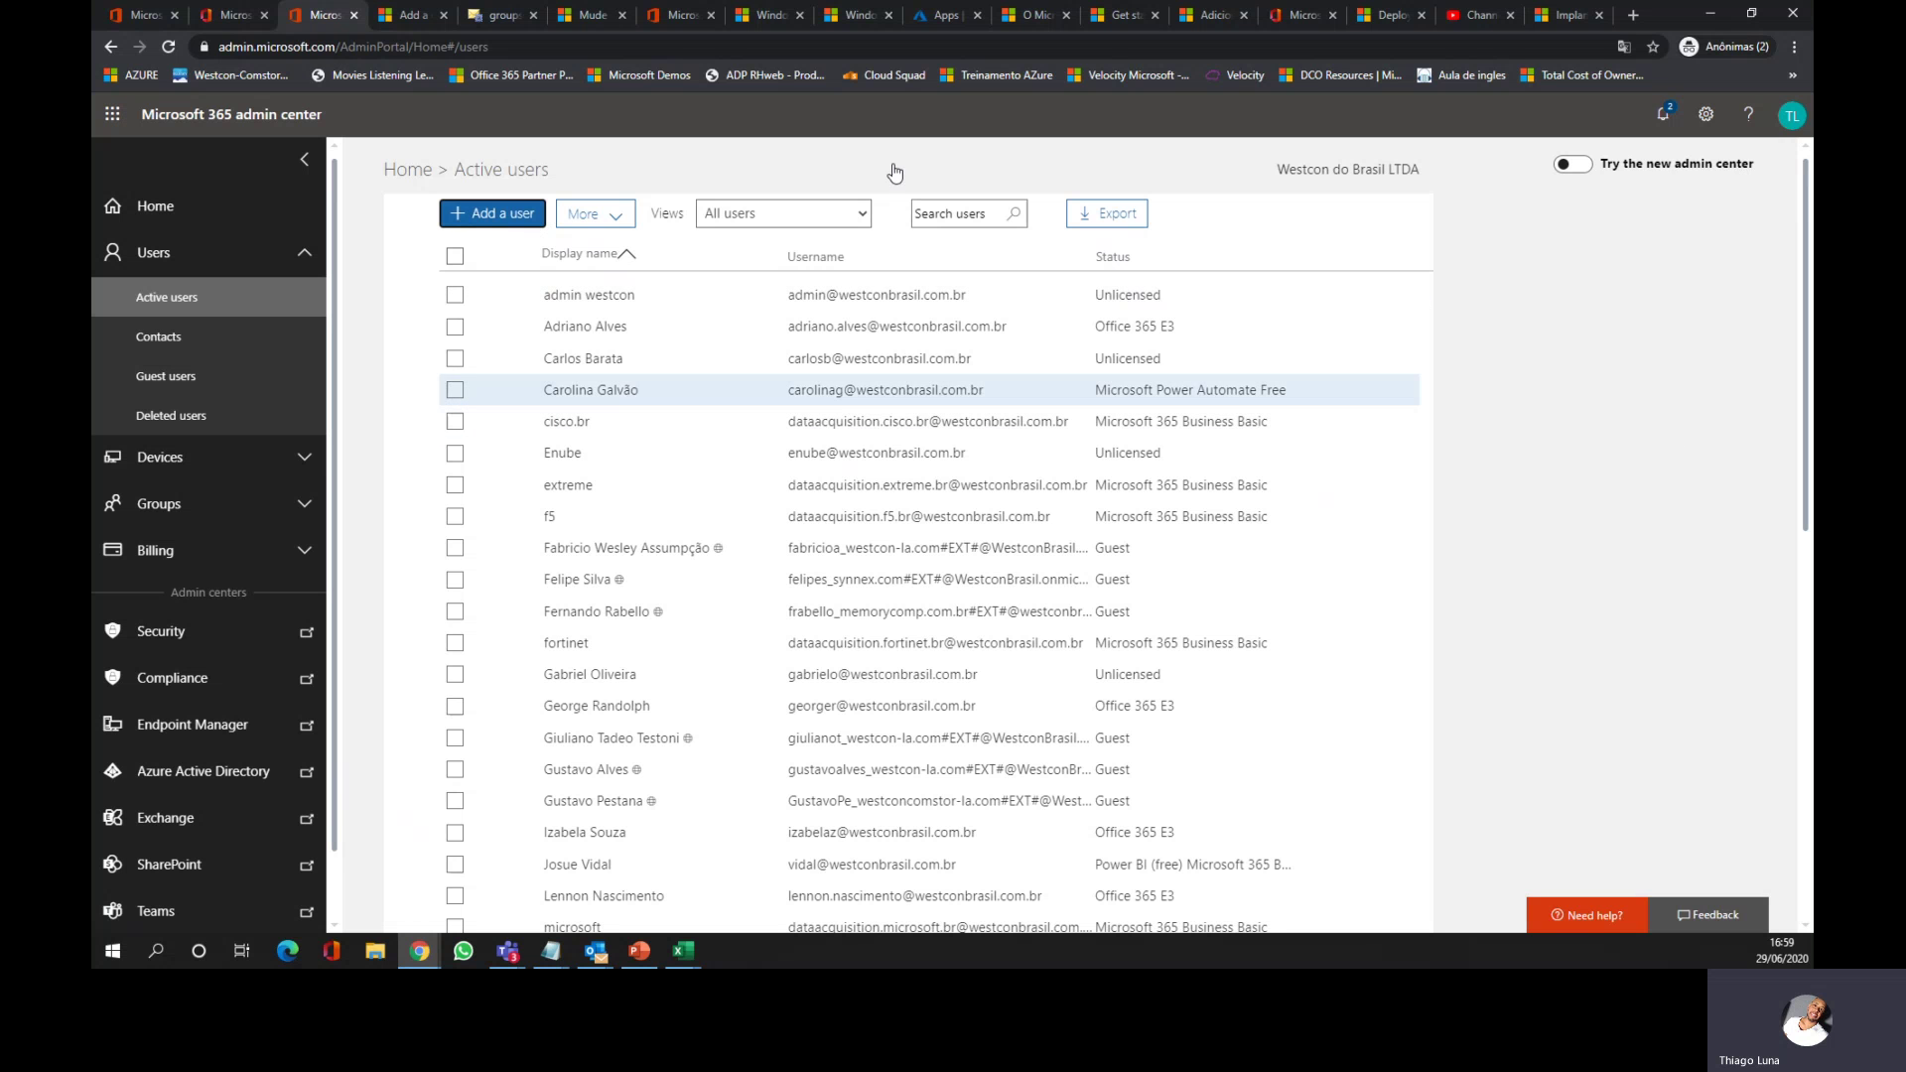
pyautogui.click(489, 215)
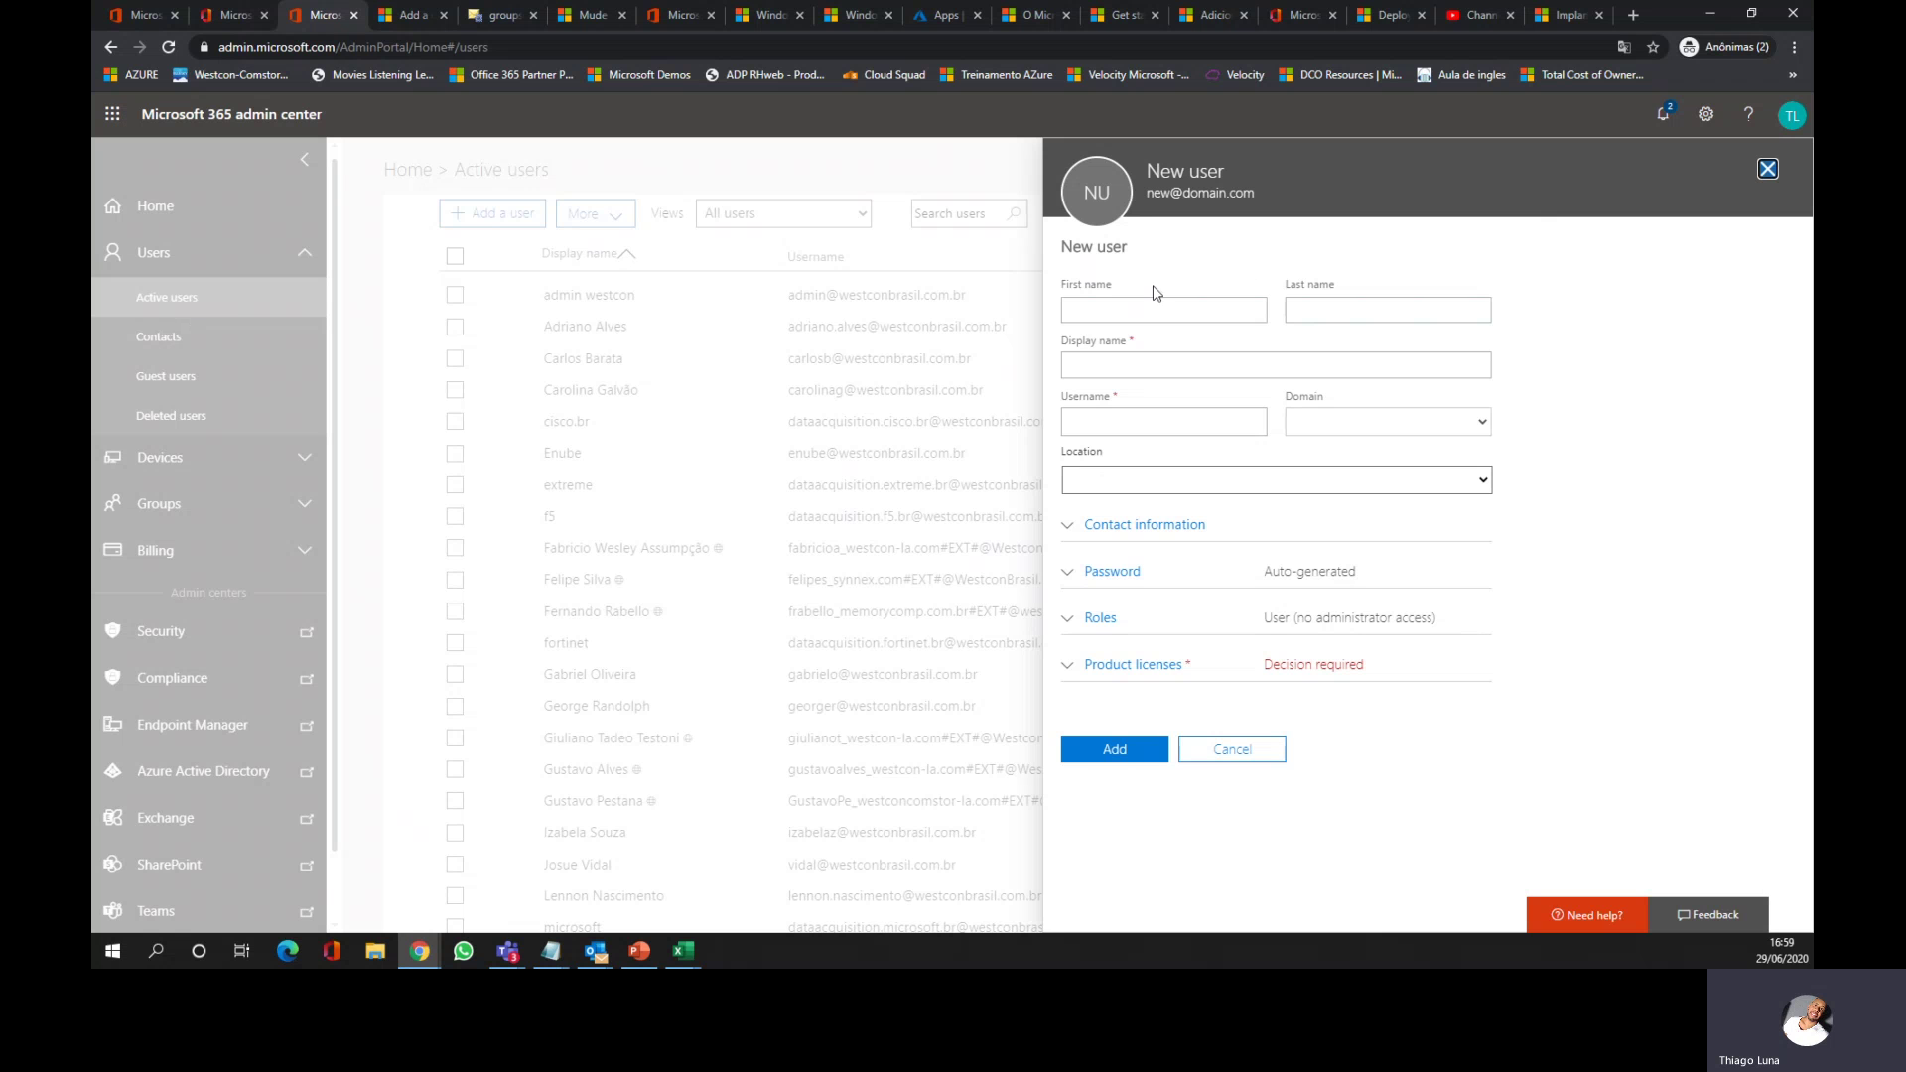
pyautogui.click(1768, 169)
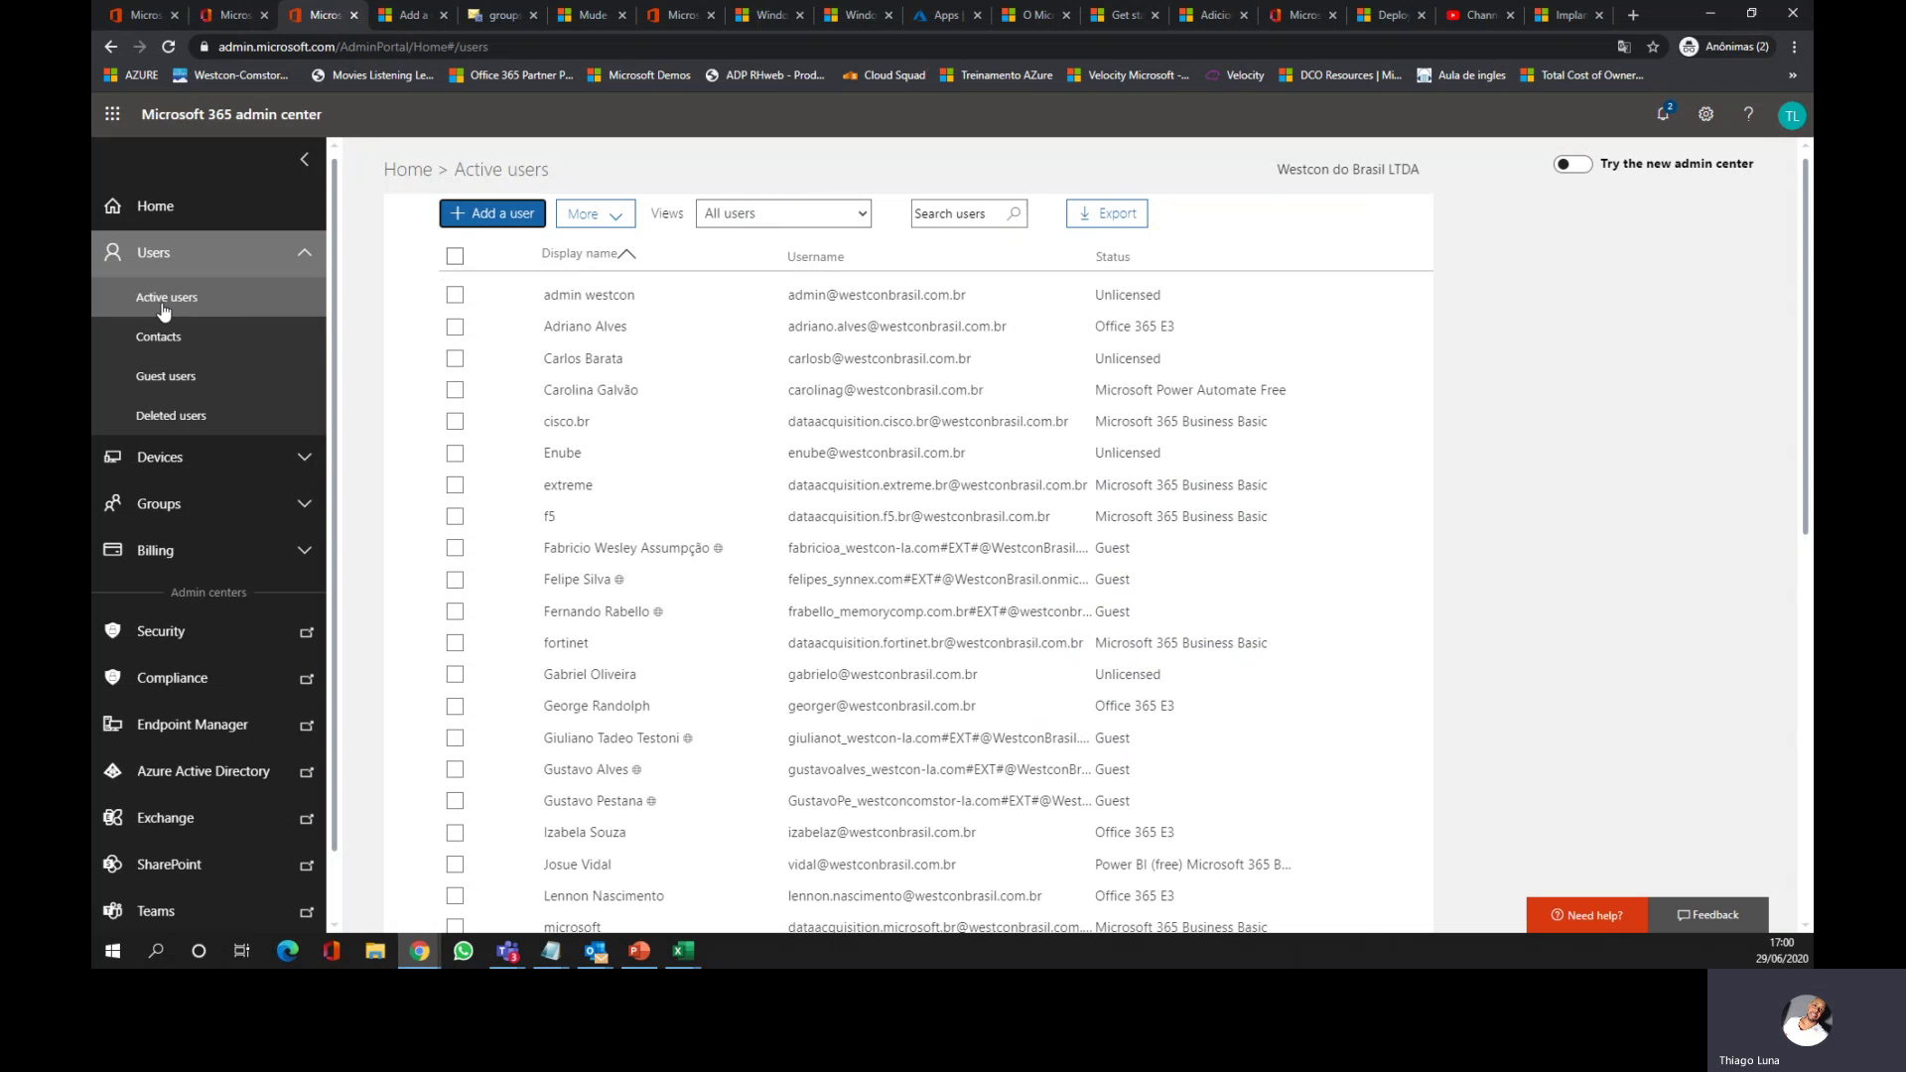
pyautogui.click(182, 334)
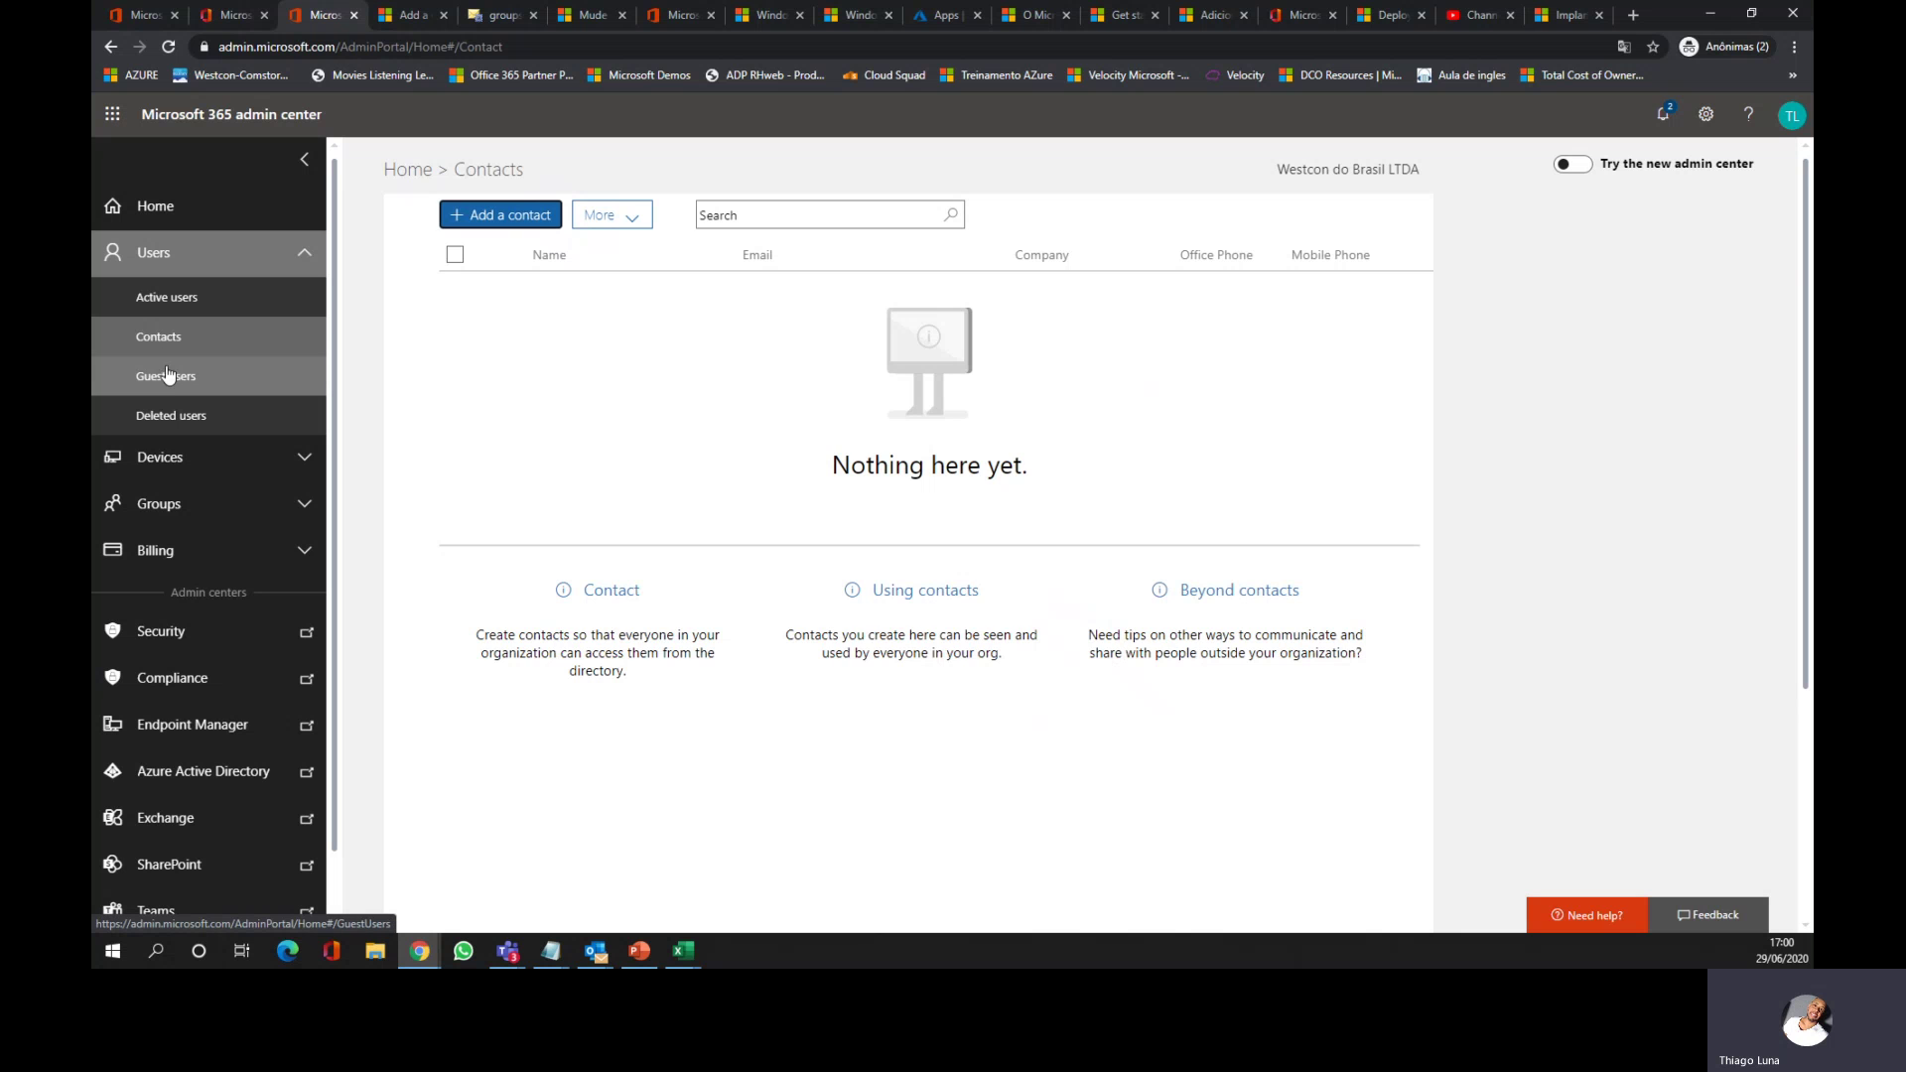
pyautogui.click(175, 384)
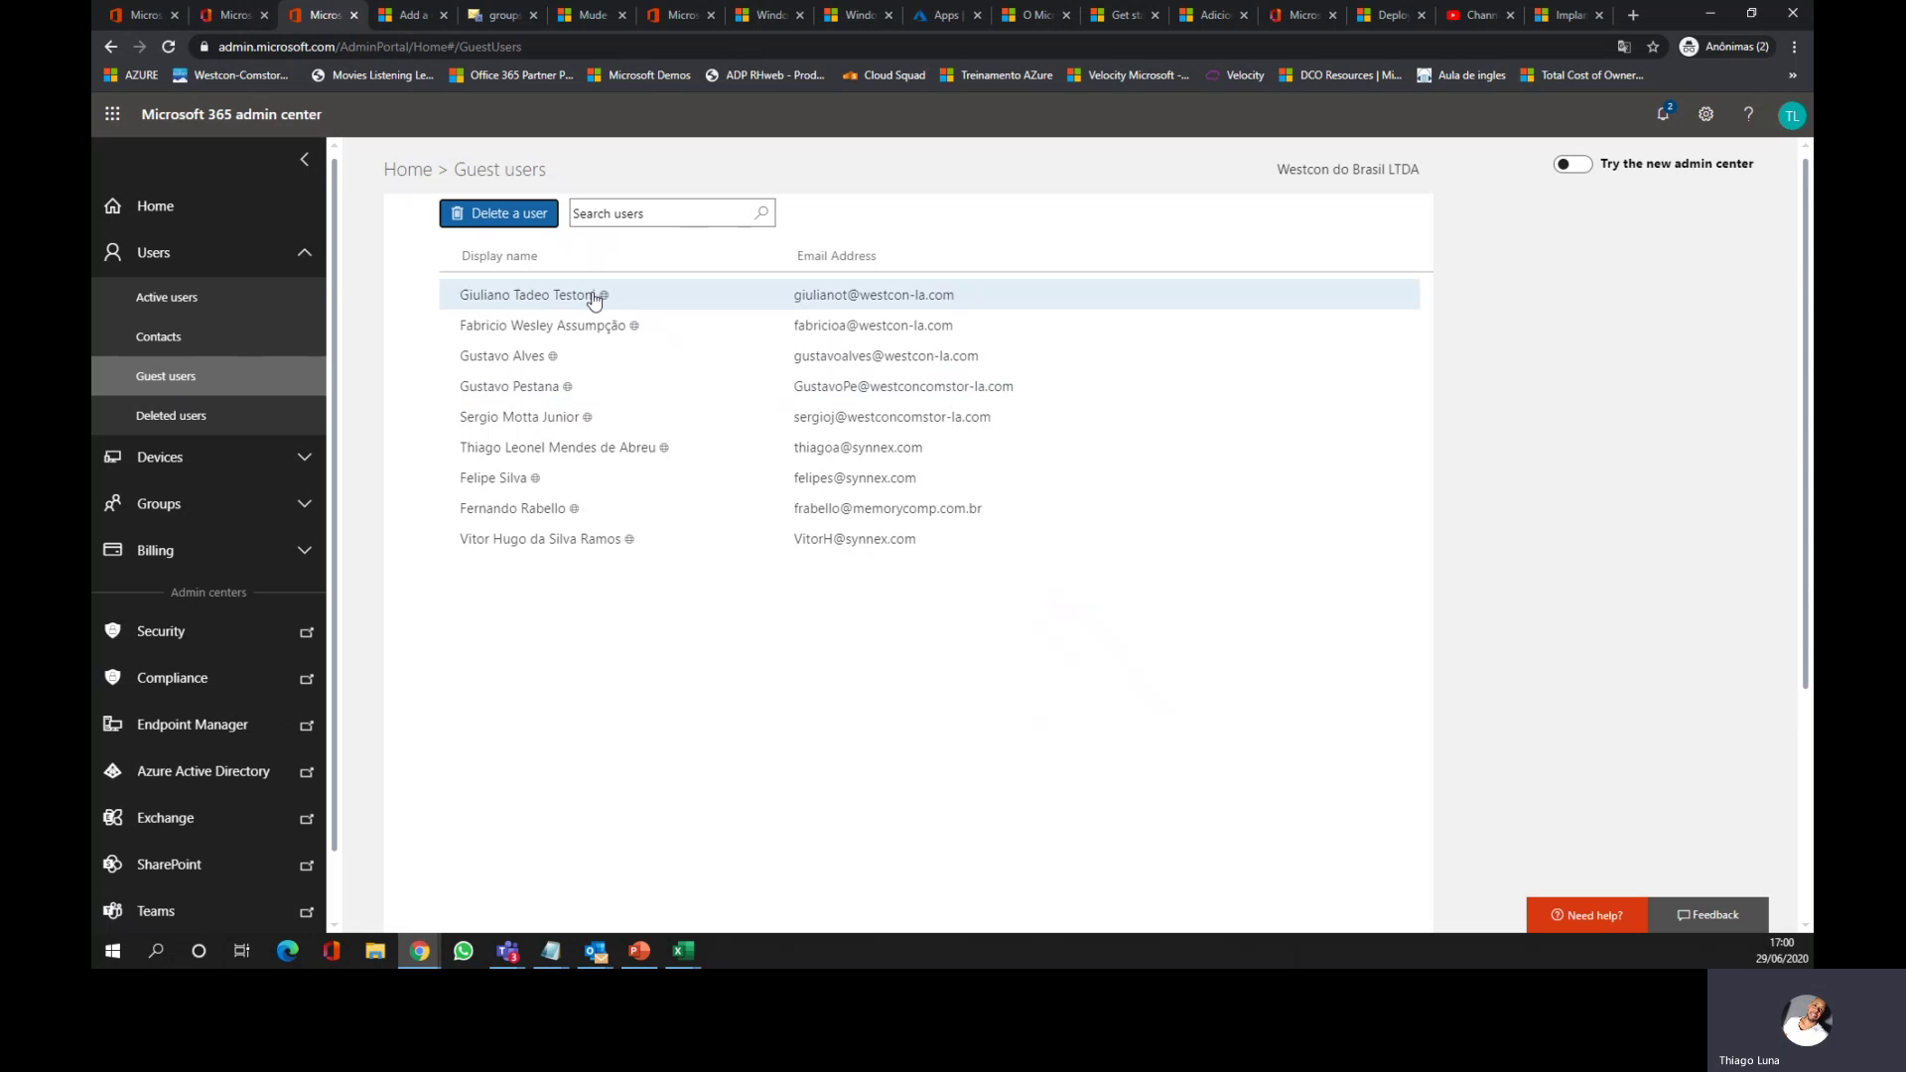
pyautogui.click(180, 301)
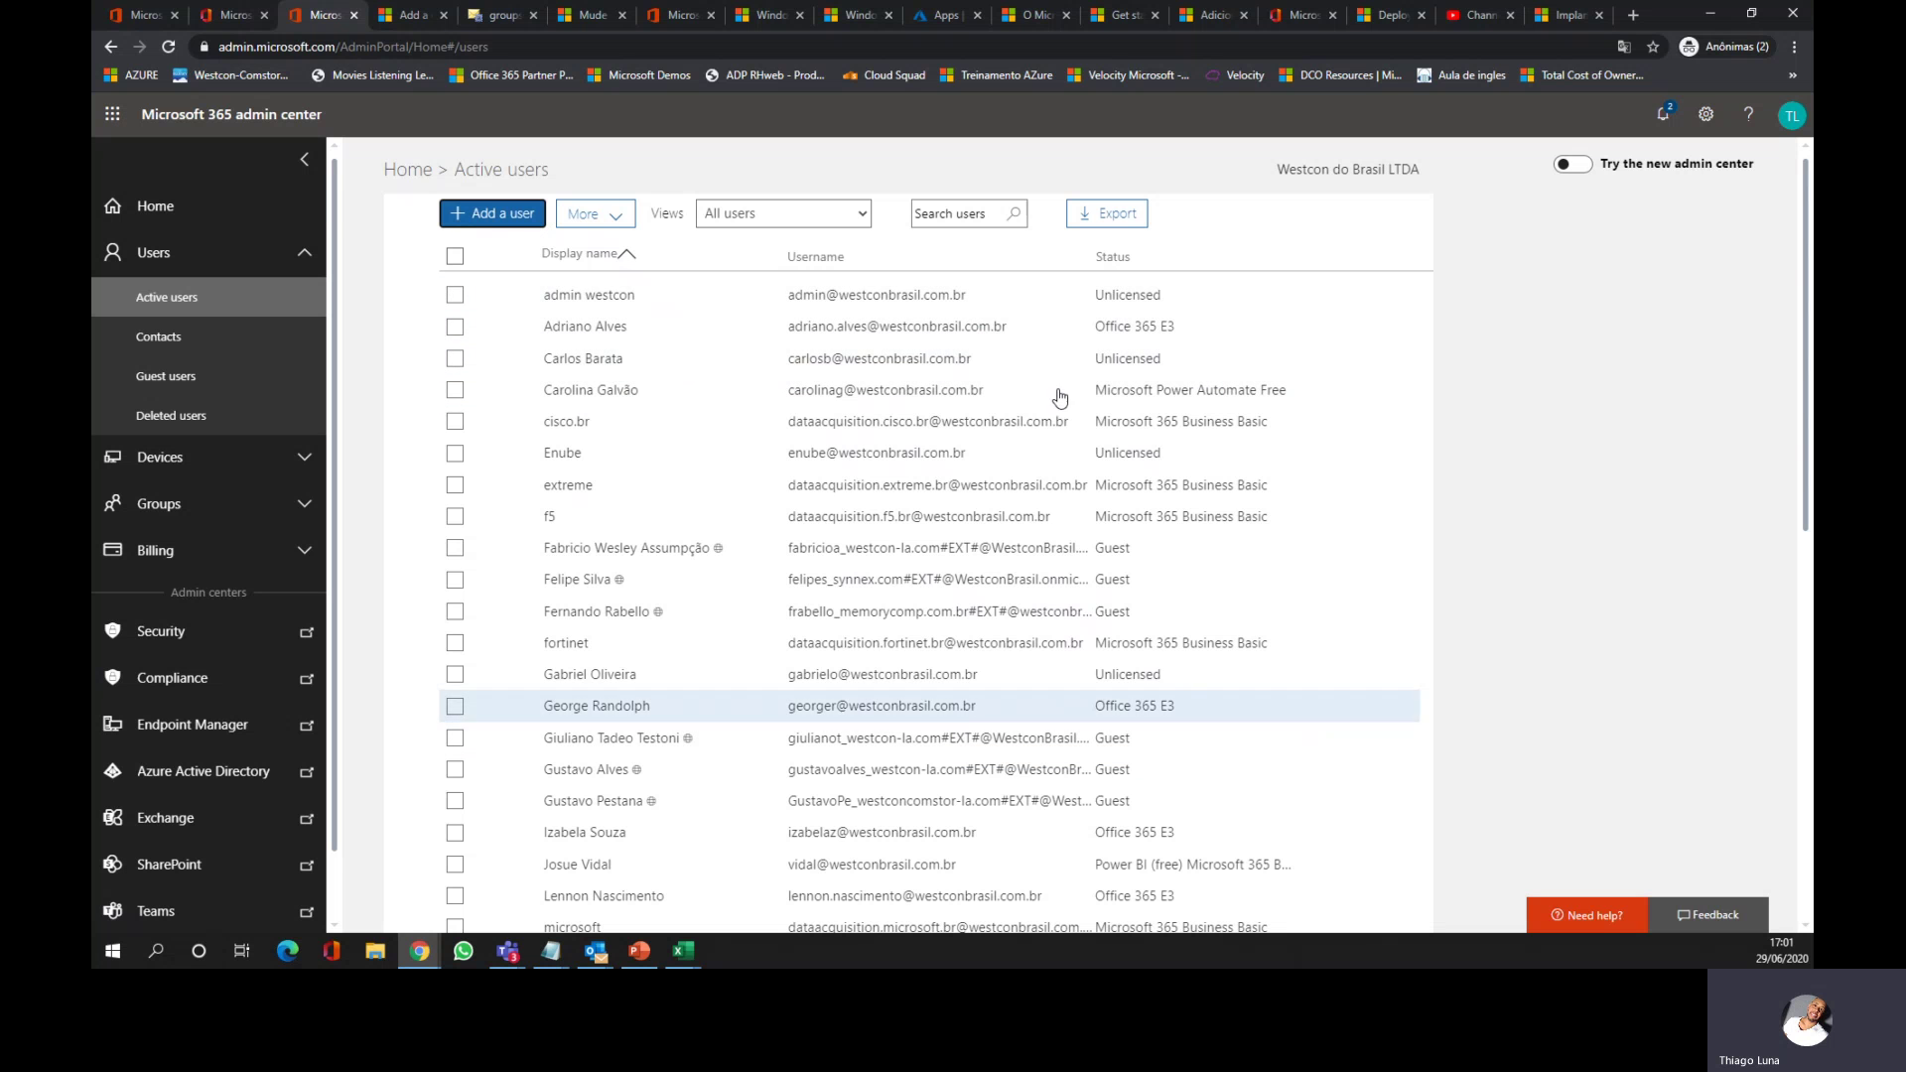
pyautogui.click(205, 301)
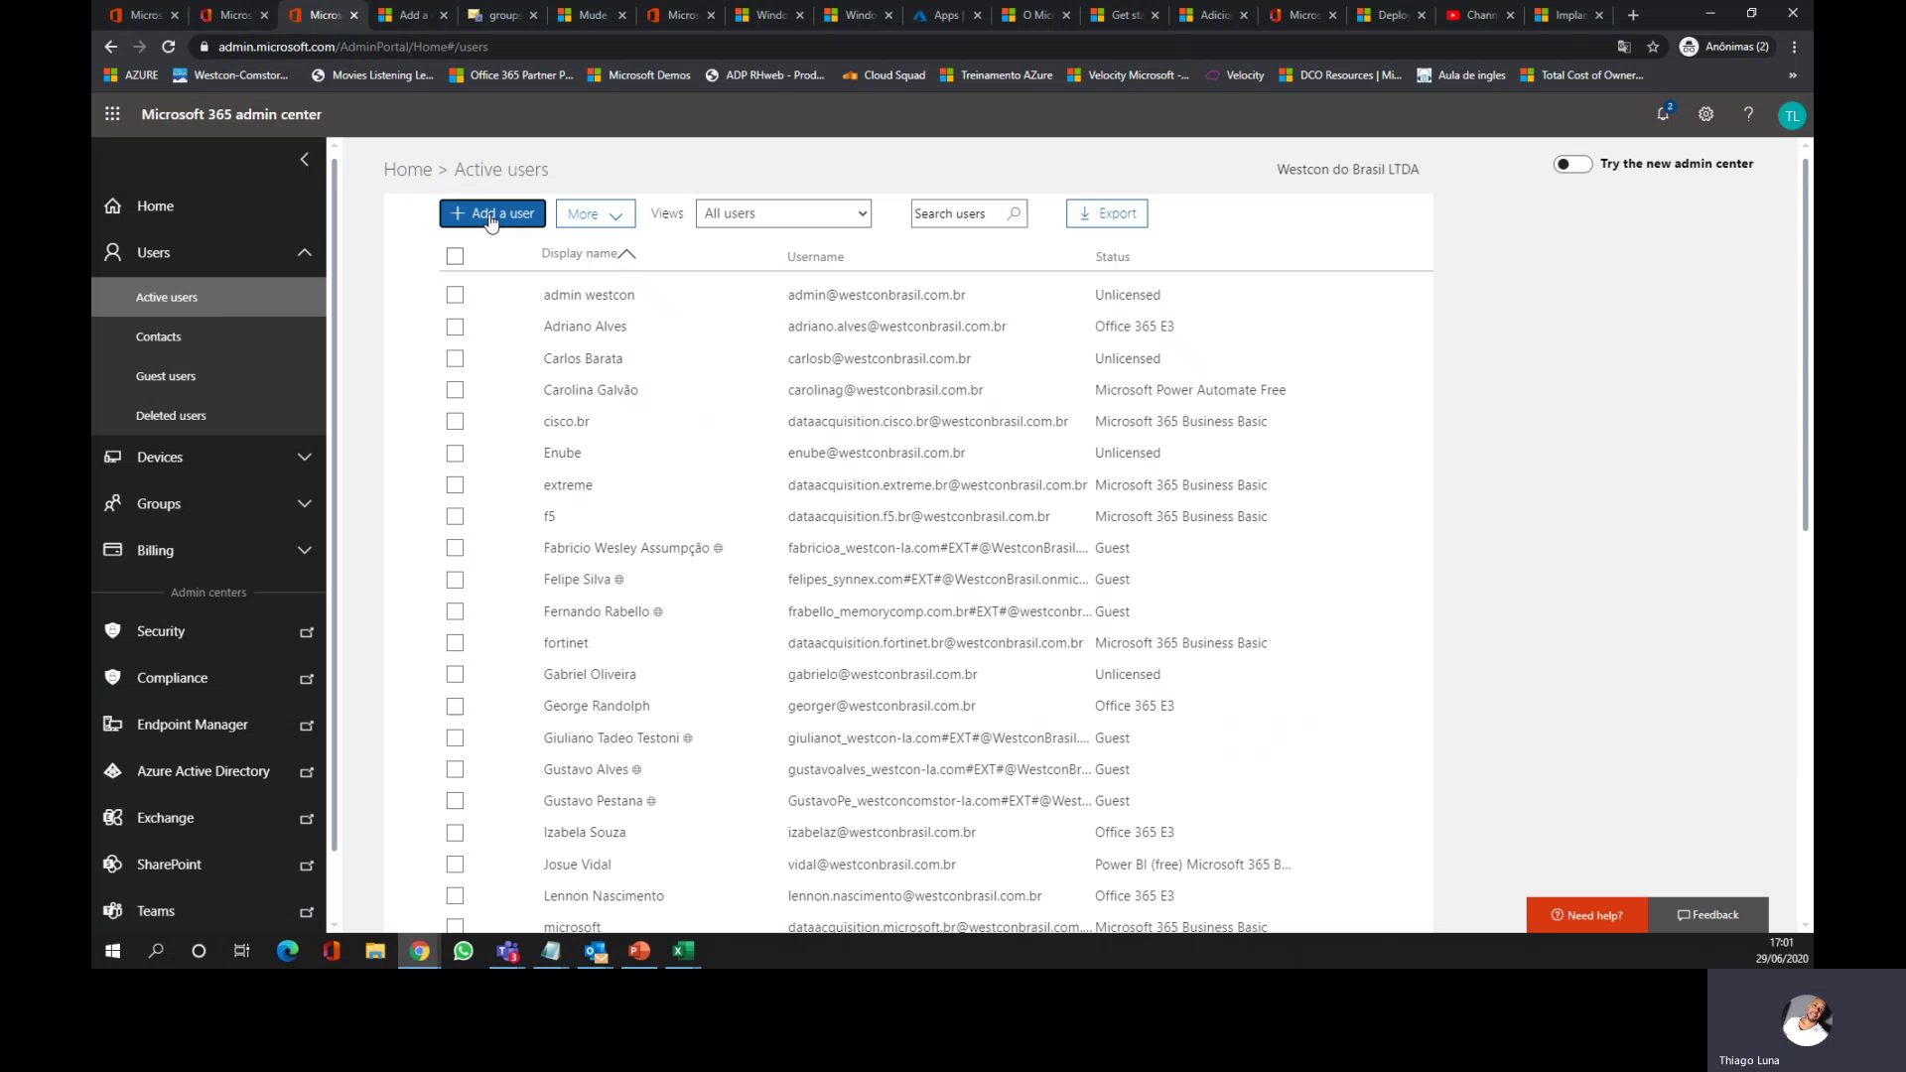
# Step: Start a new user with the westconbrasil.com.br domain selected, ready for the first name
pyautogui.click(491, 214)
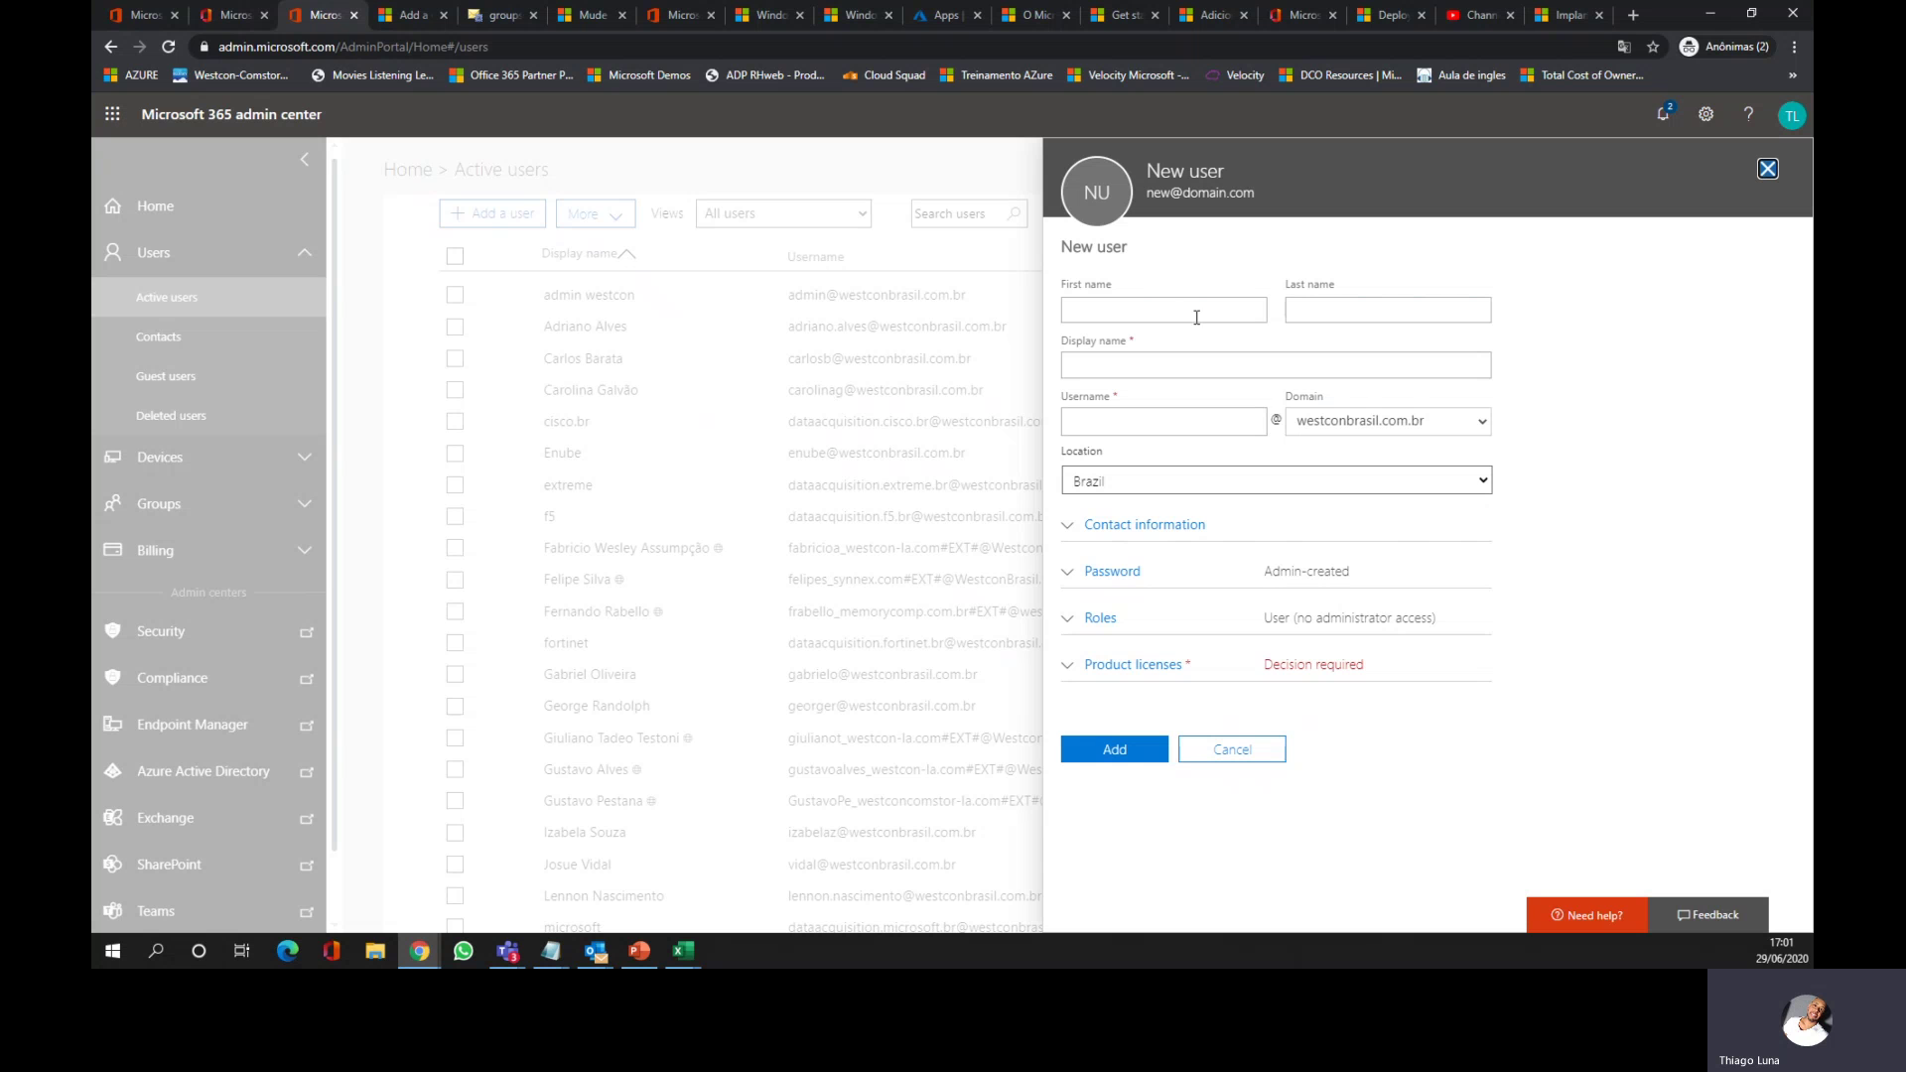
pyautogui.click(1459, 425)
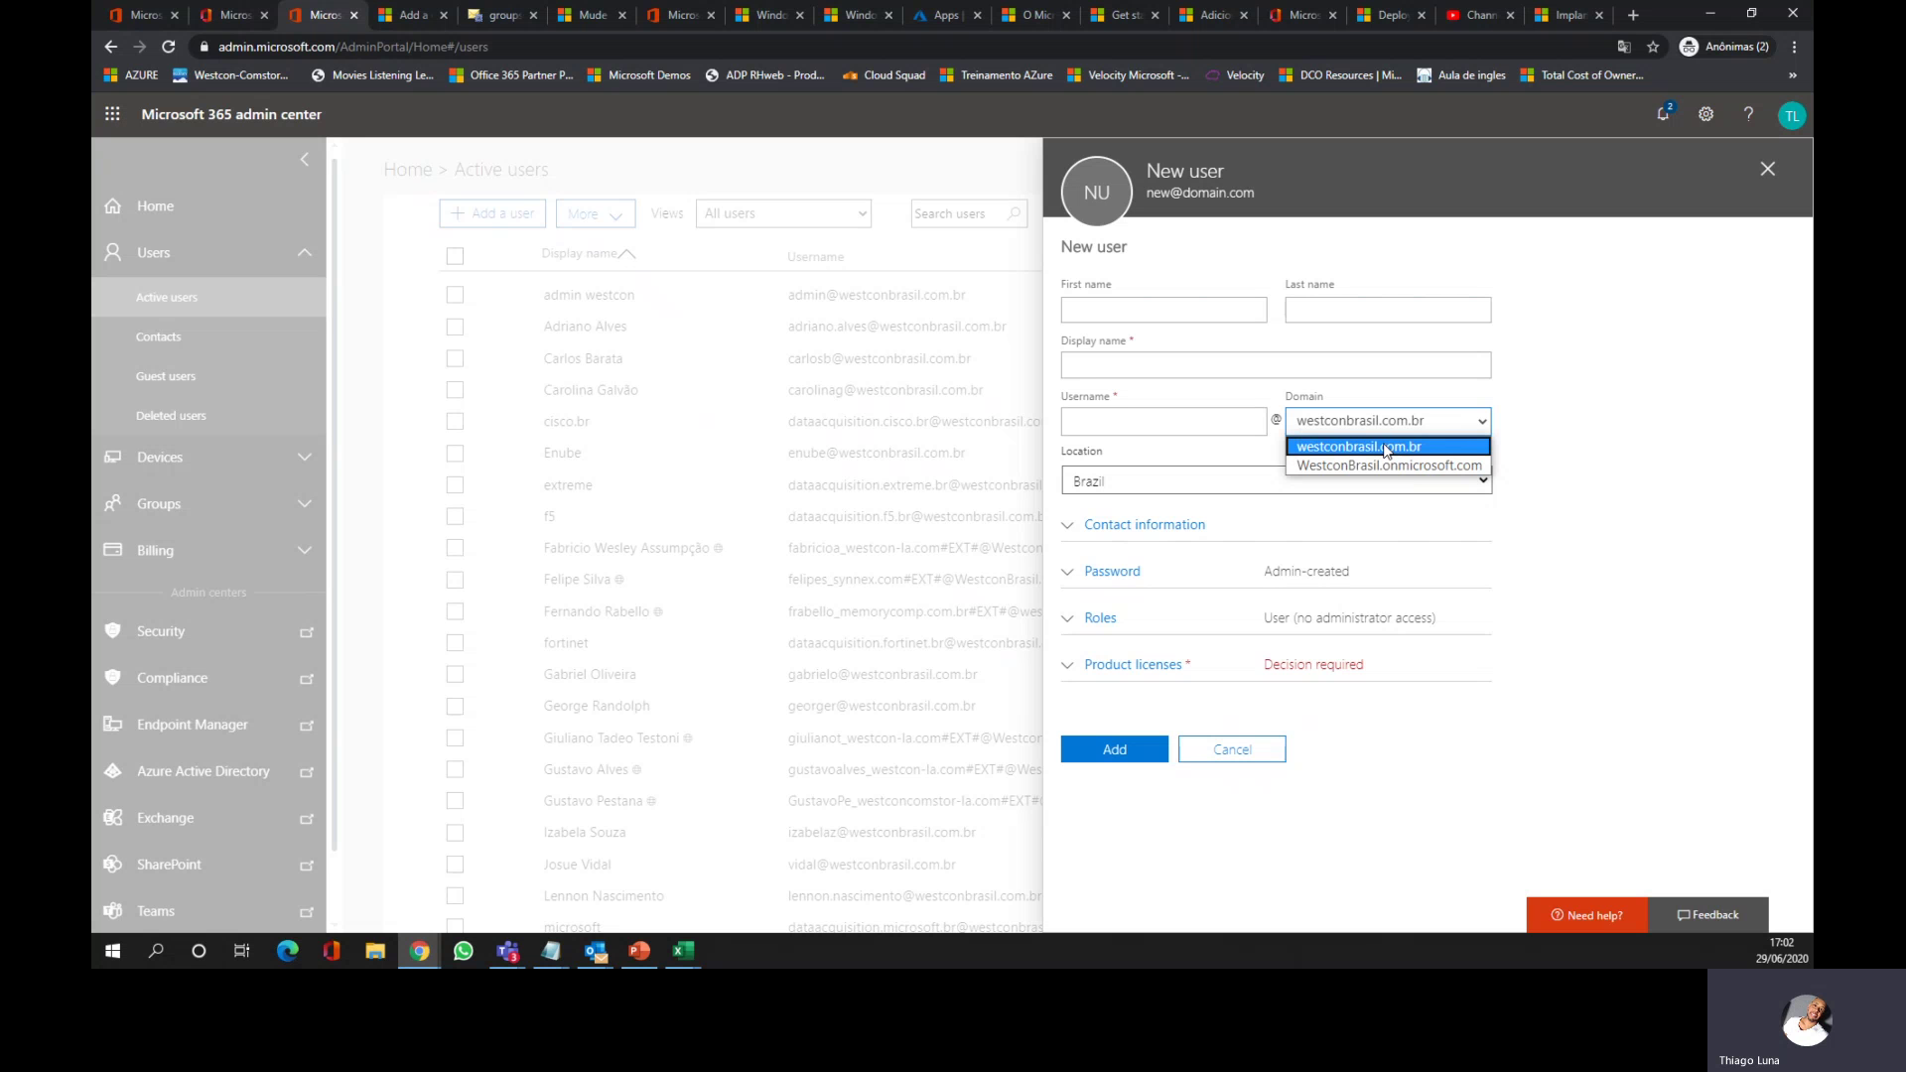
pyautogui.click(1387, 448)
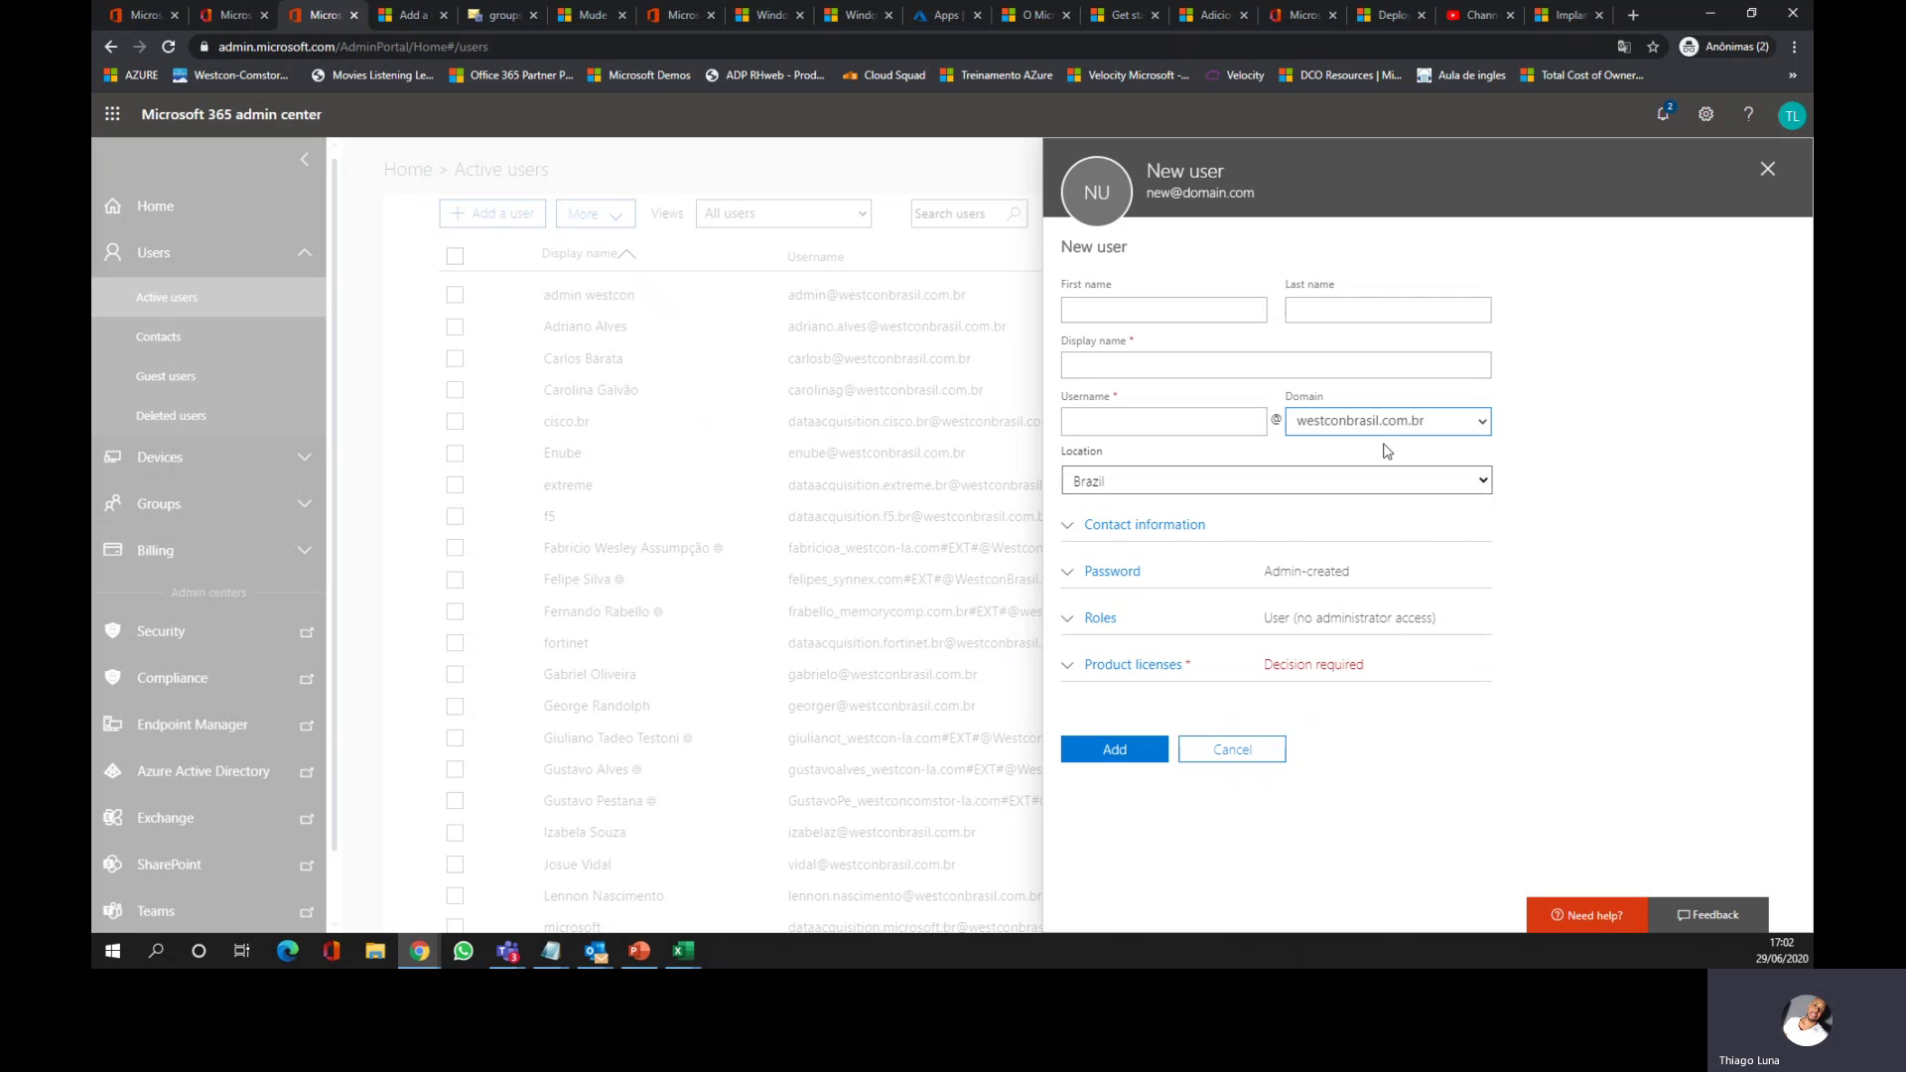
pyautogui.click(1486, 423)
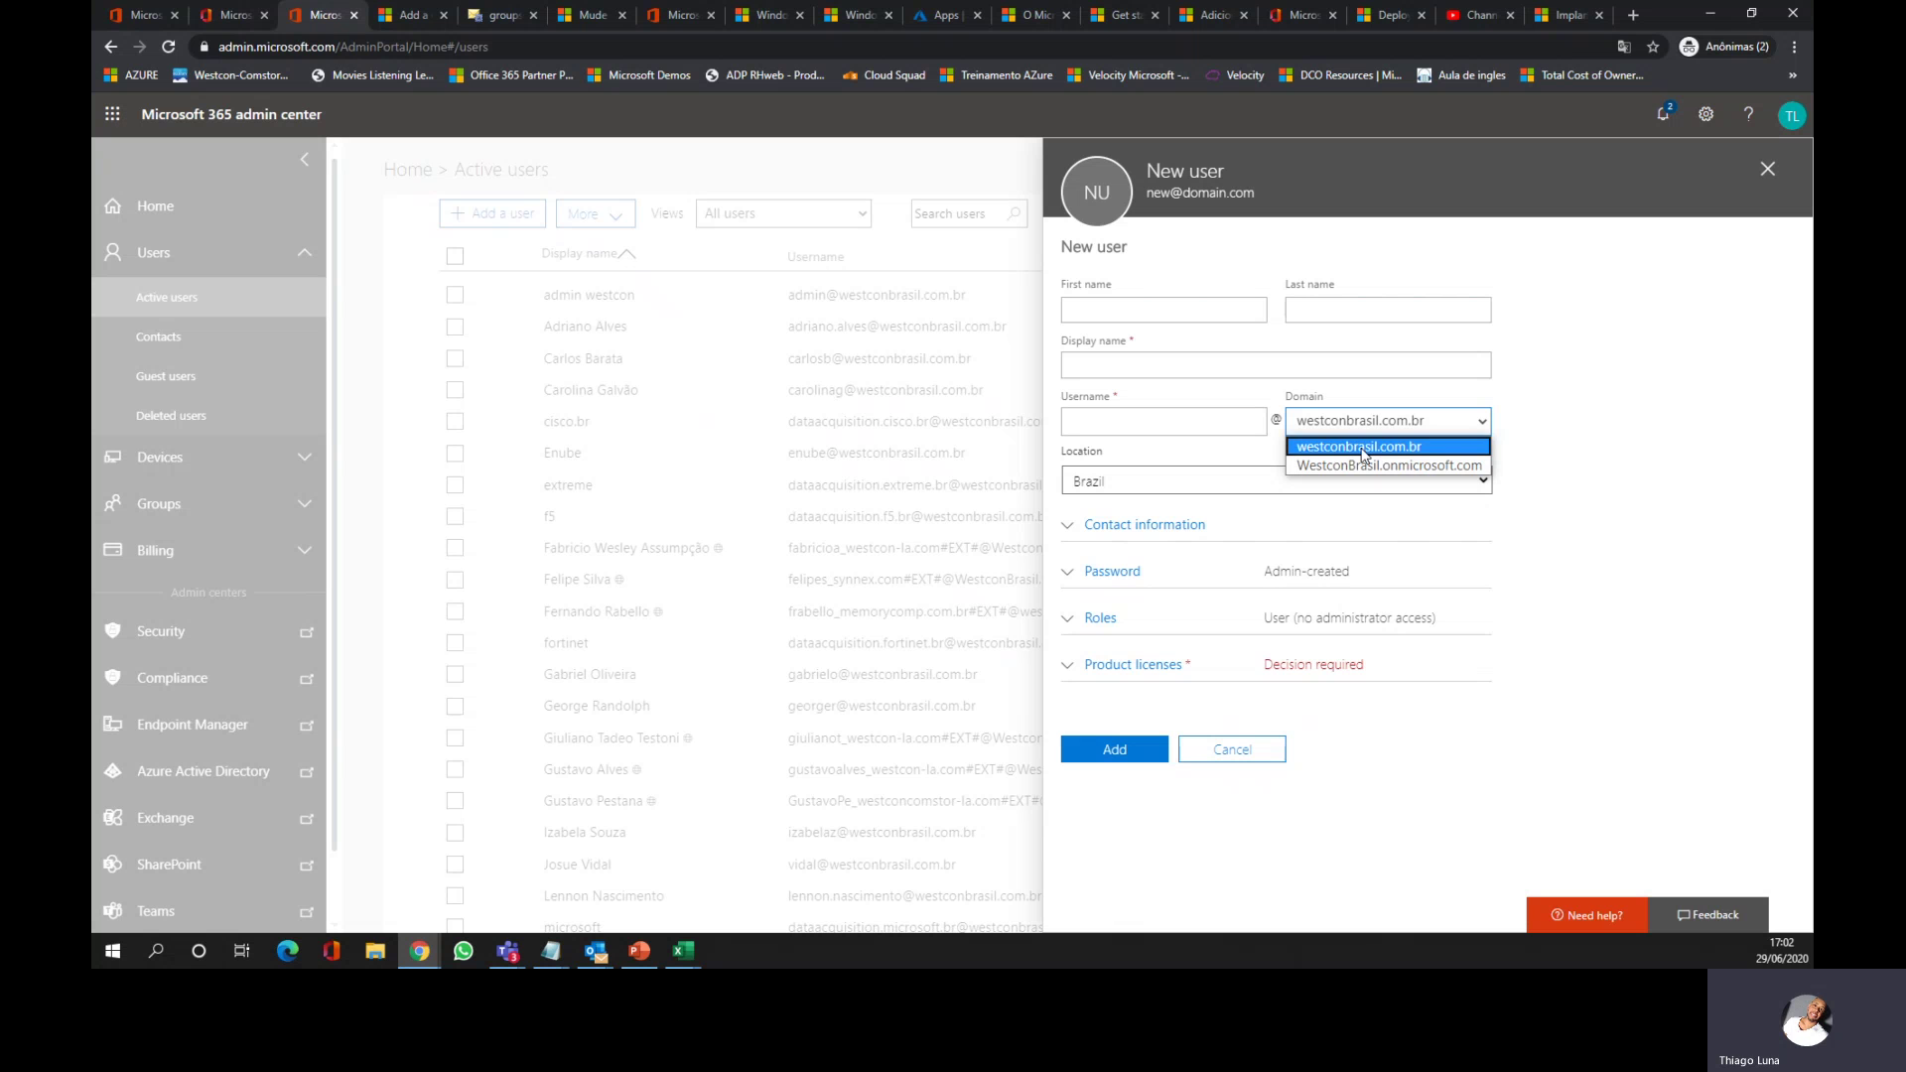
pyautogui.click(1363, 448)
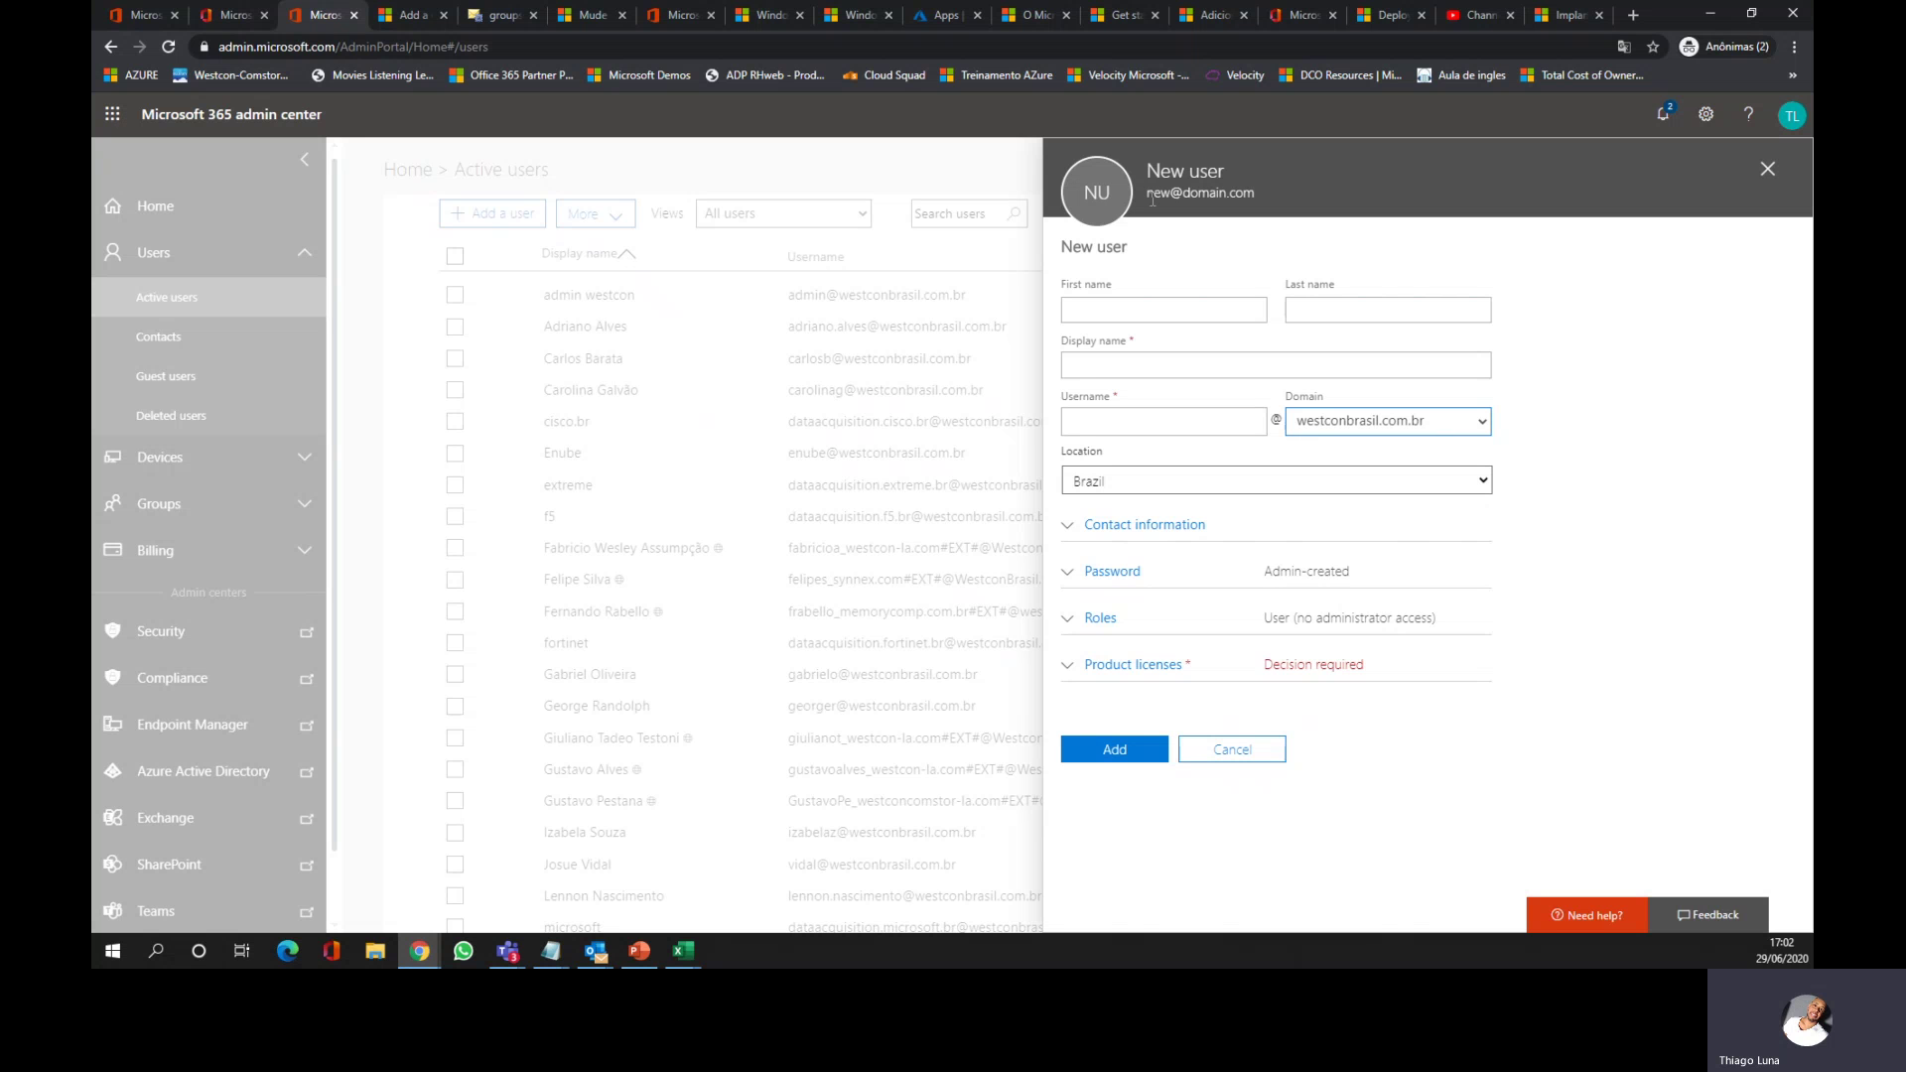
pyautogui.click(1153, 307)
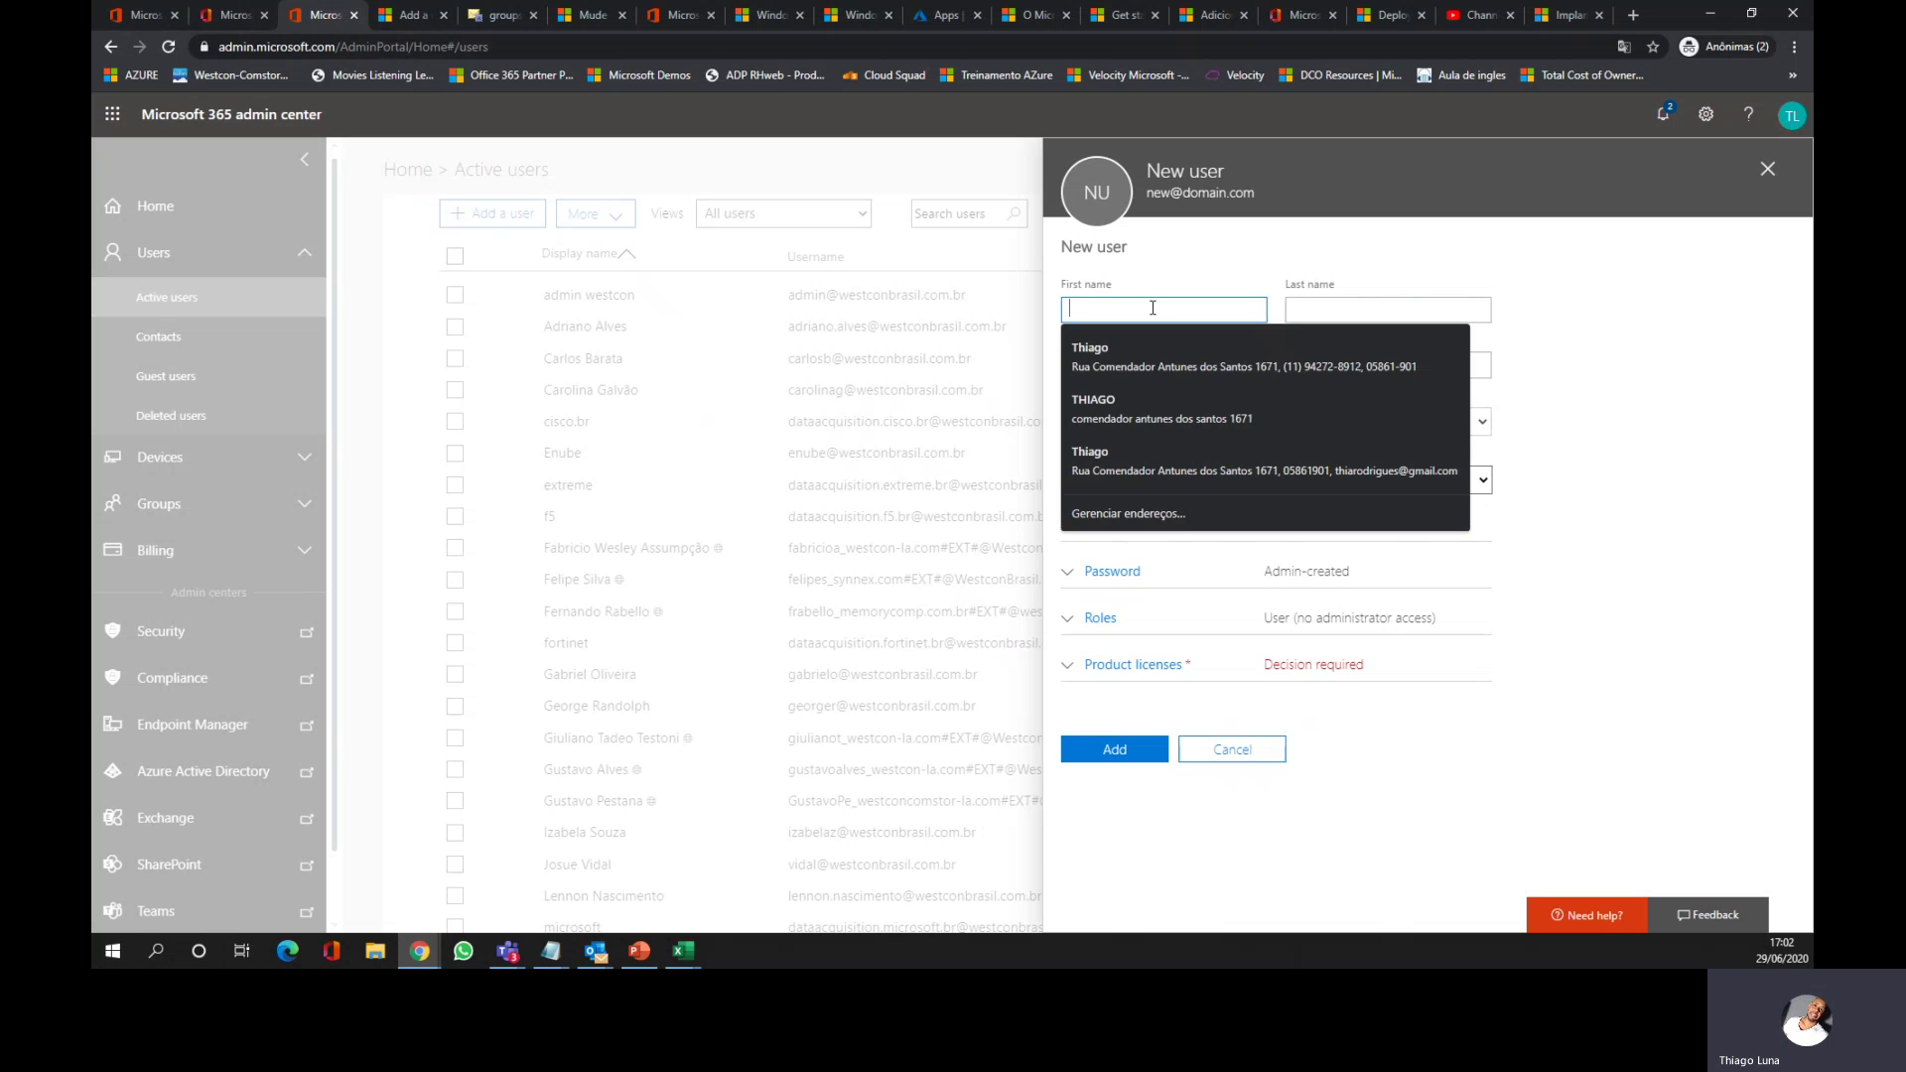
pyautogui.write('aula01')
pyautogui.press('BackSpace')
pyautogui.press('BackSpace')
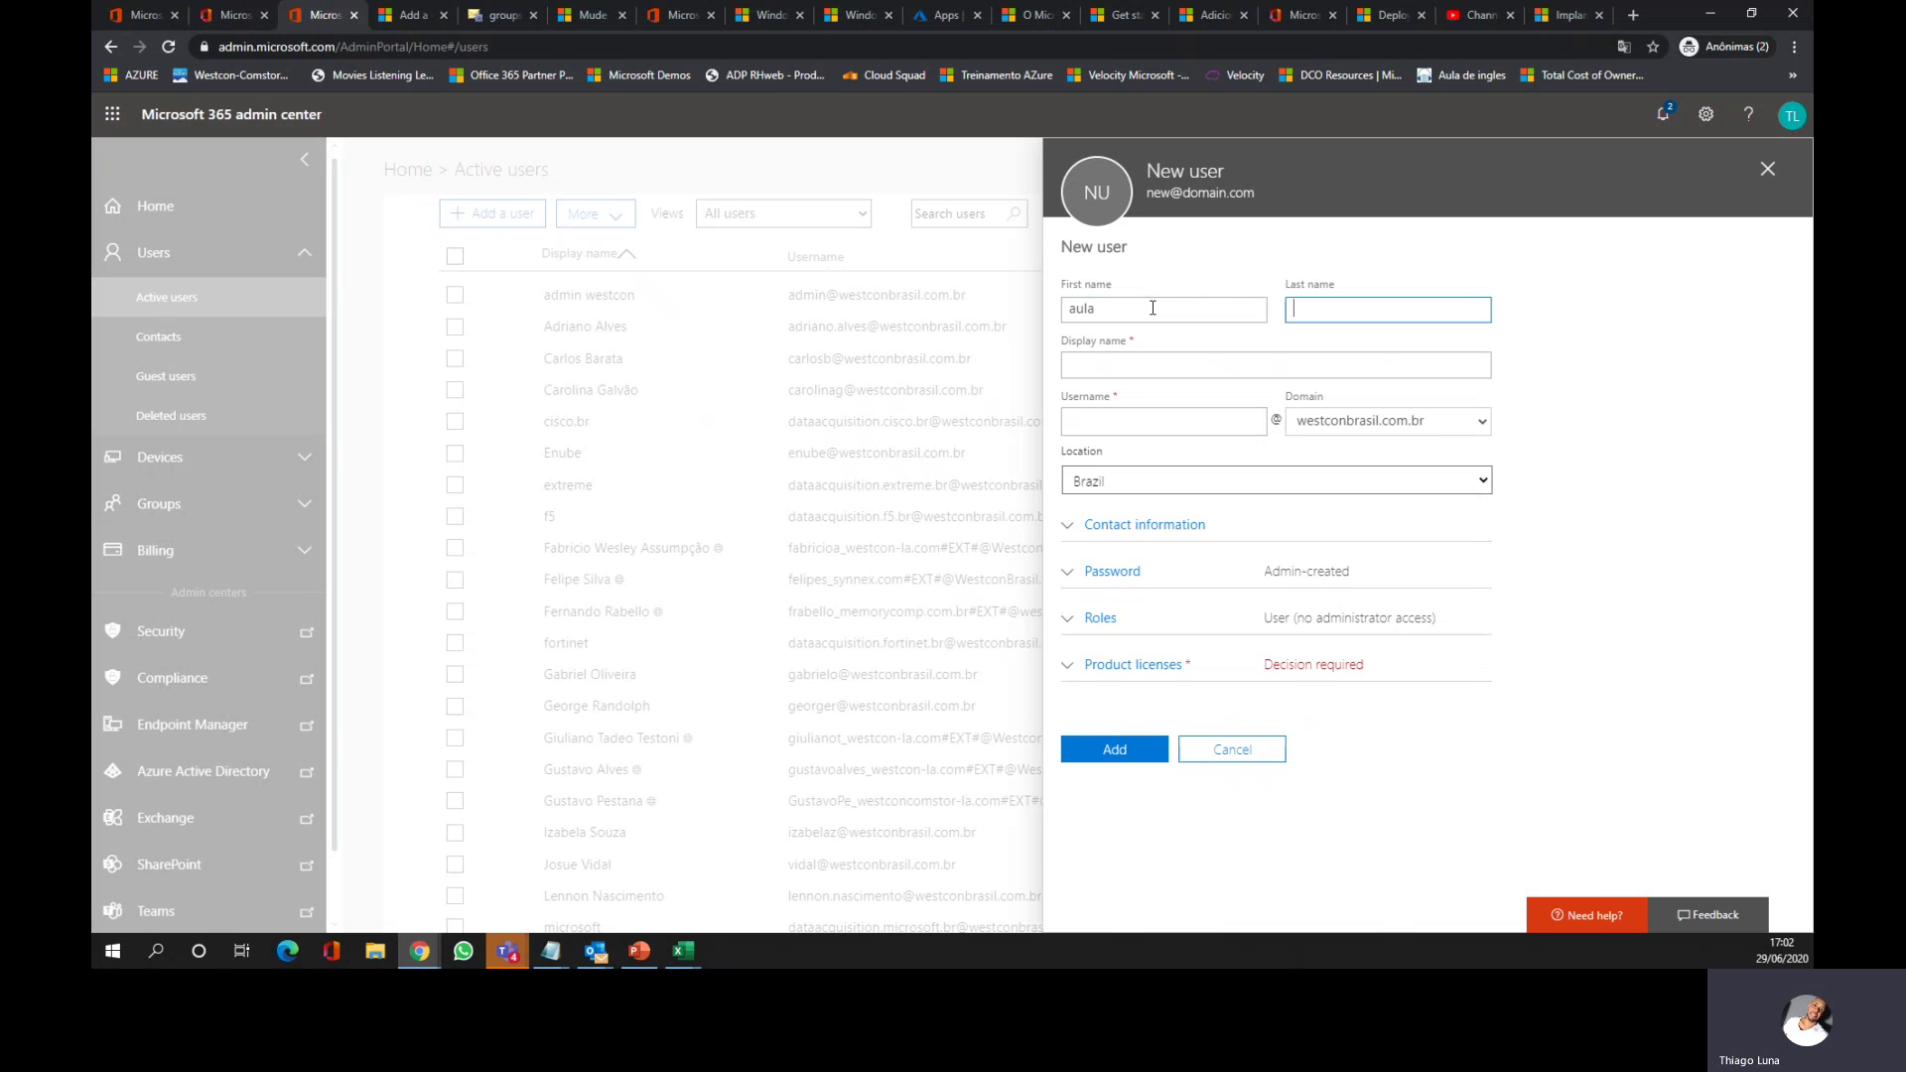
pyautogui.click(1300, 304)
pyautogui.write('002')
pyautogui.click(1228, 366)
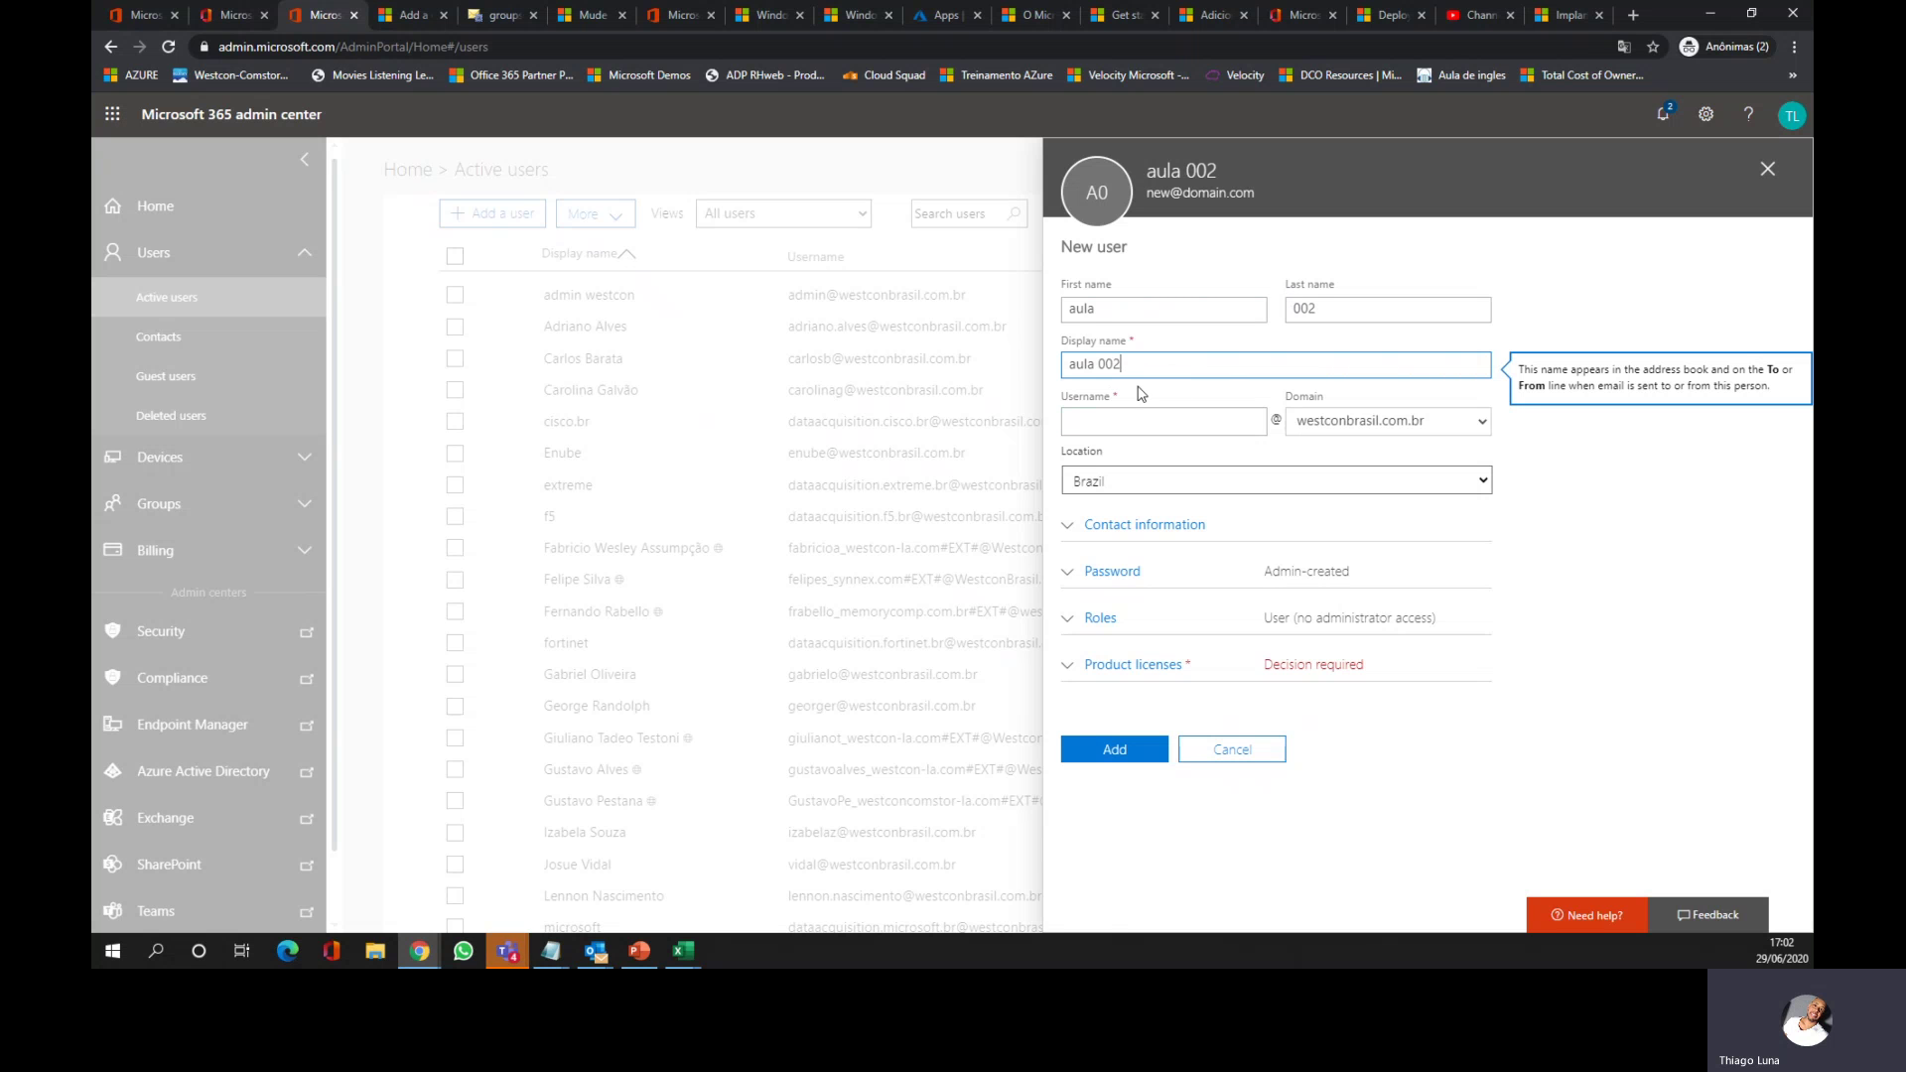
pyautogui.click(1118, 419)
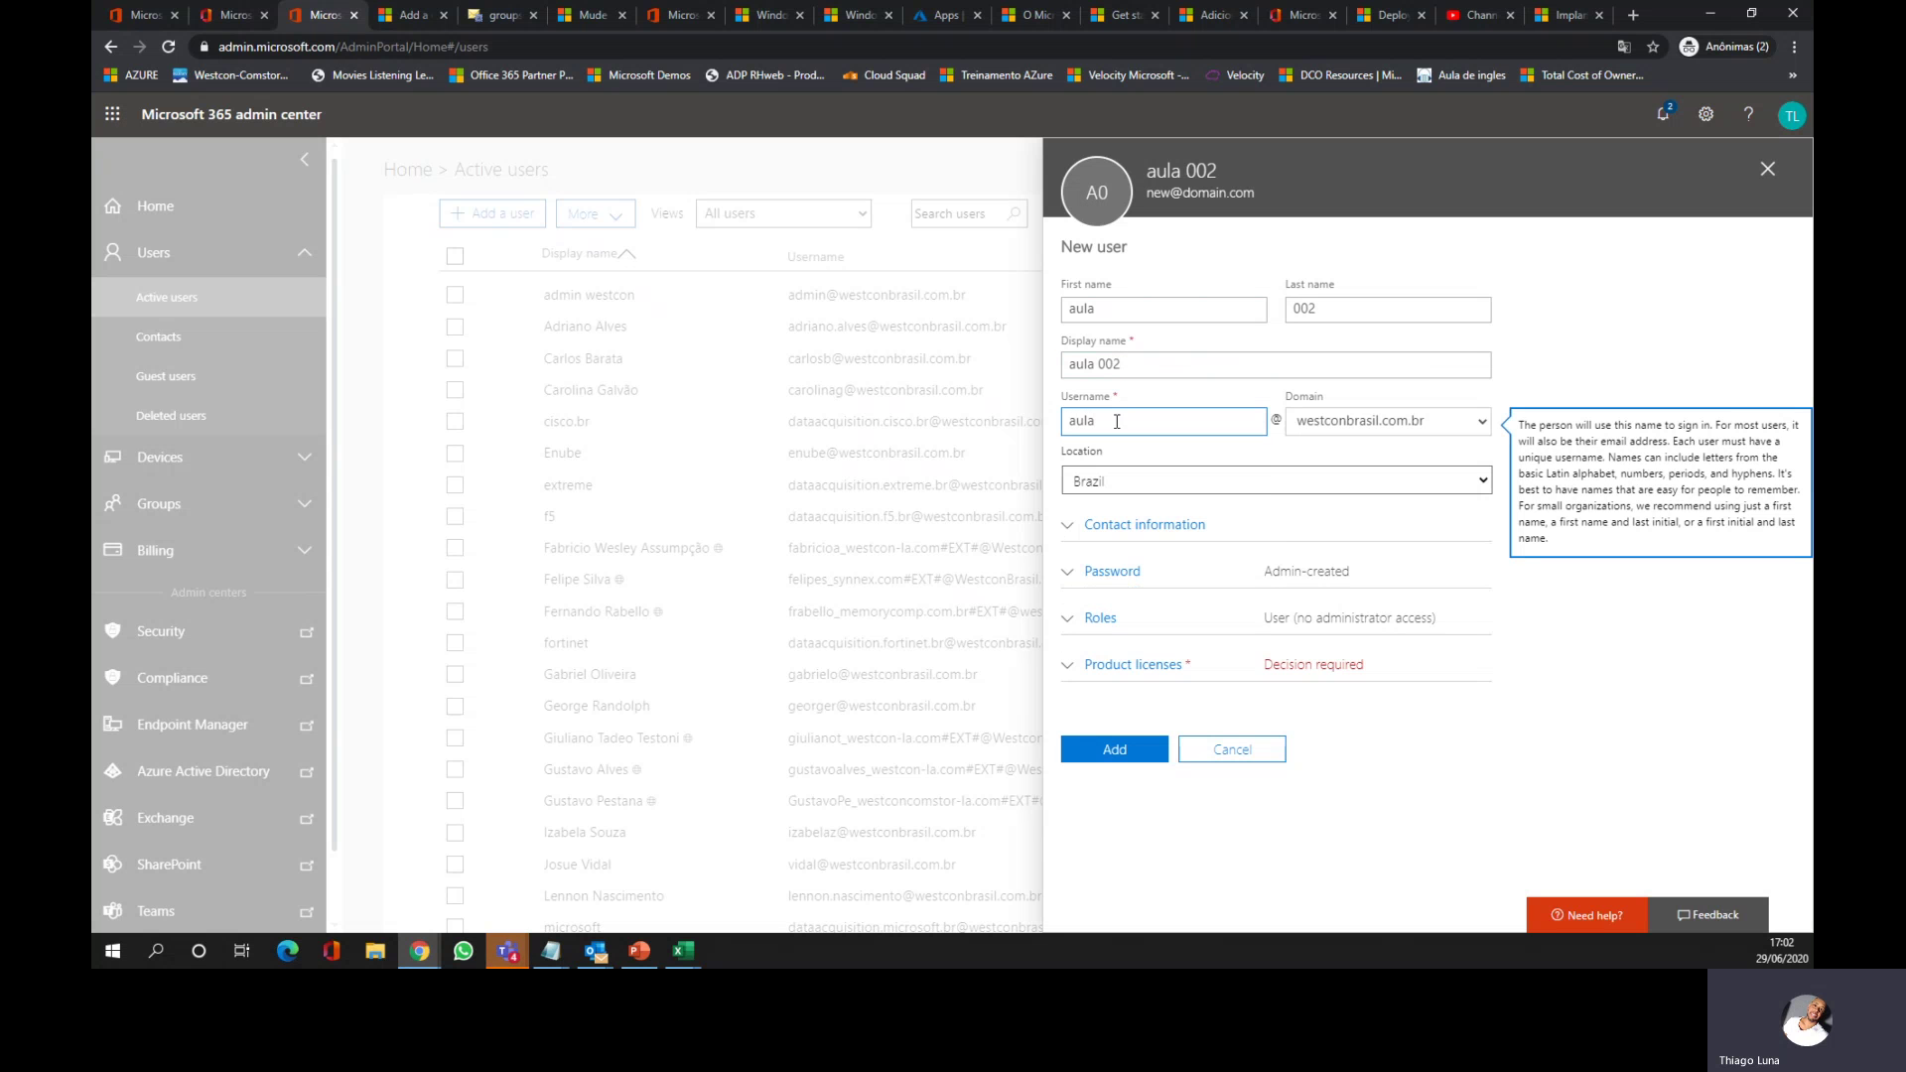
pyautogui.click(1636, 338)
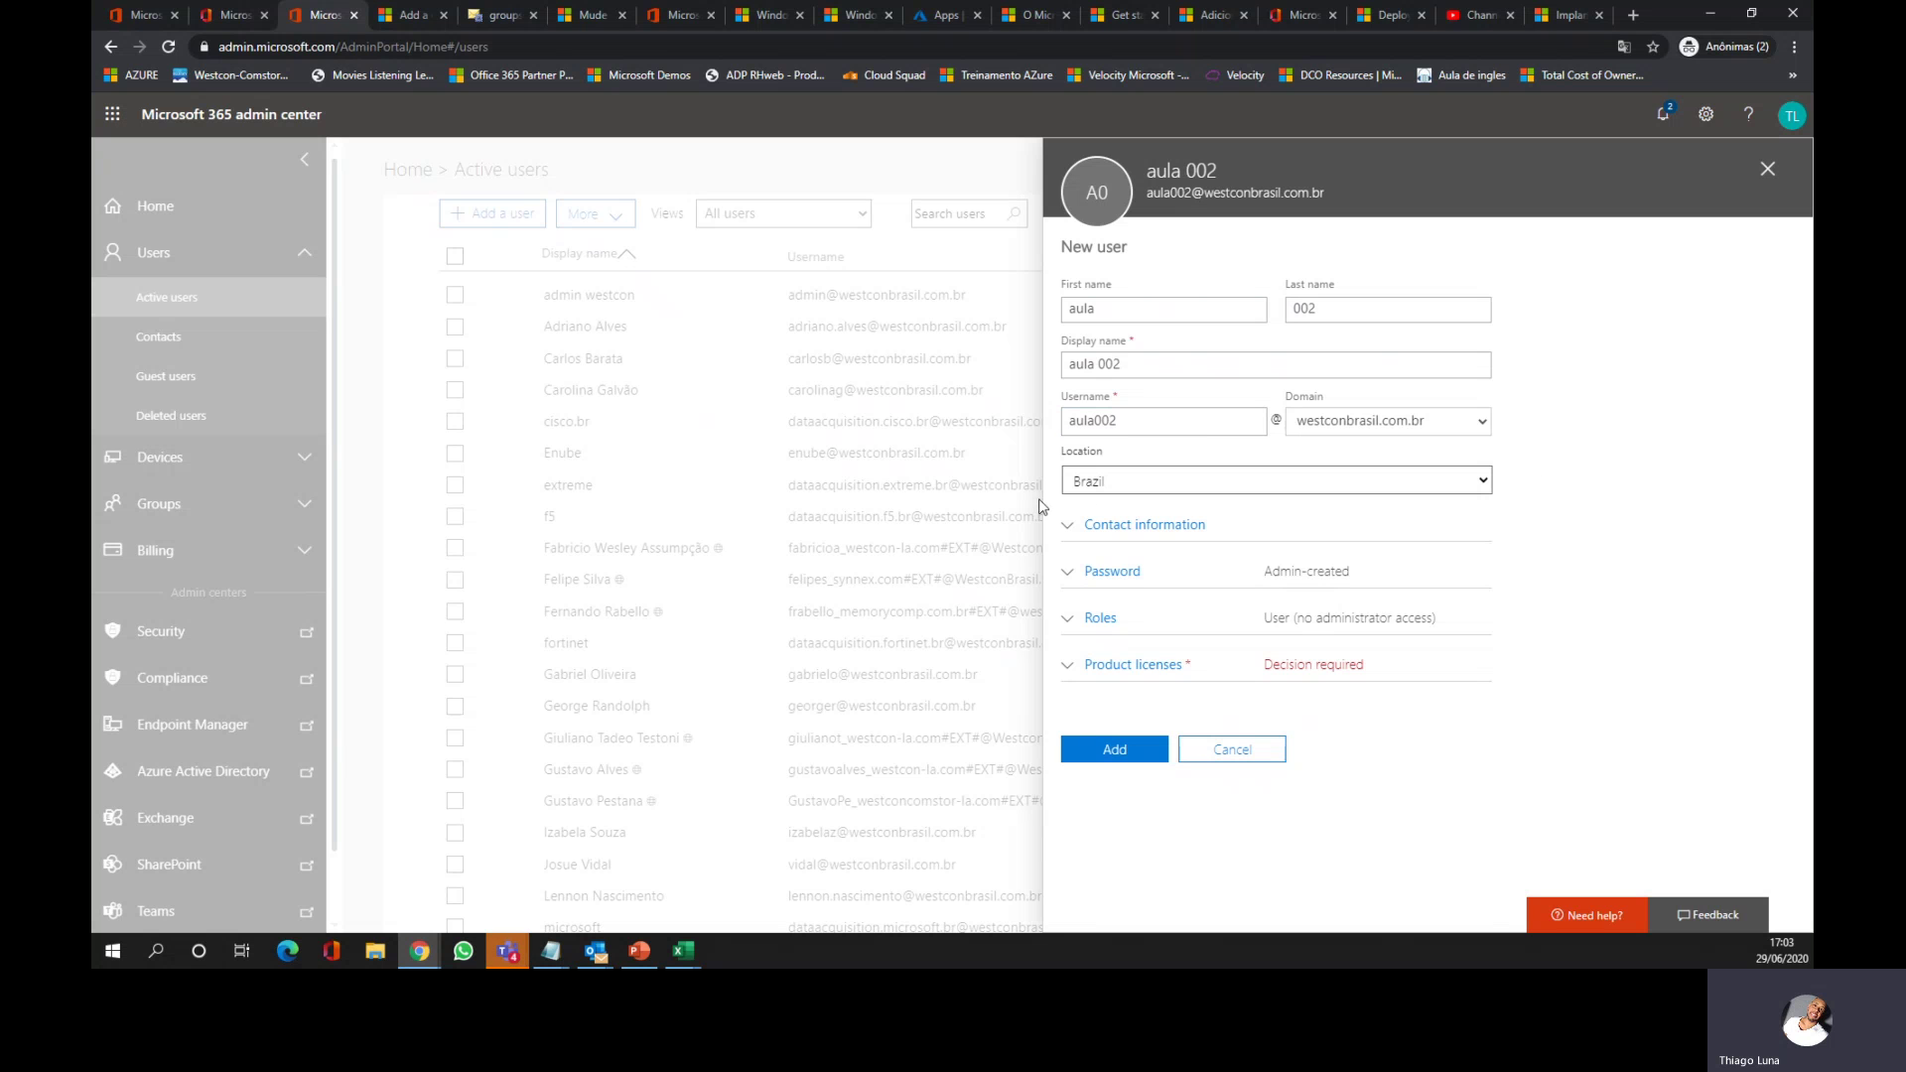
pyautogui.click(1069, 526)
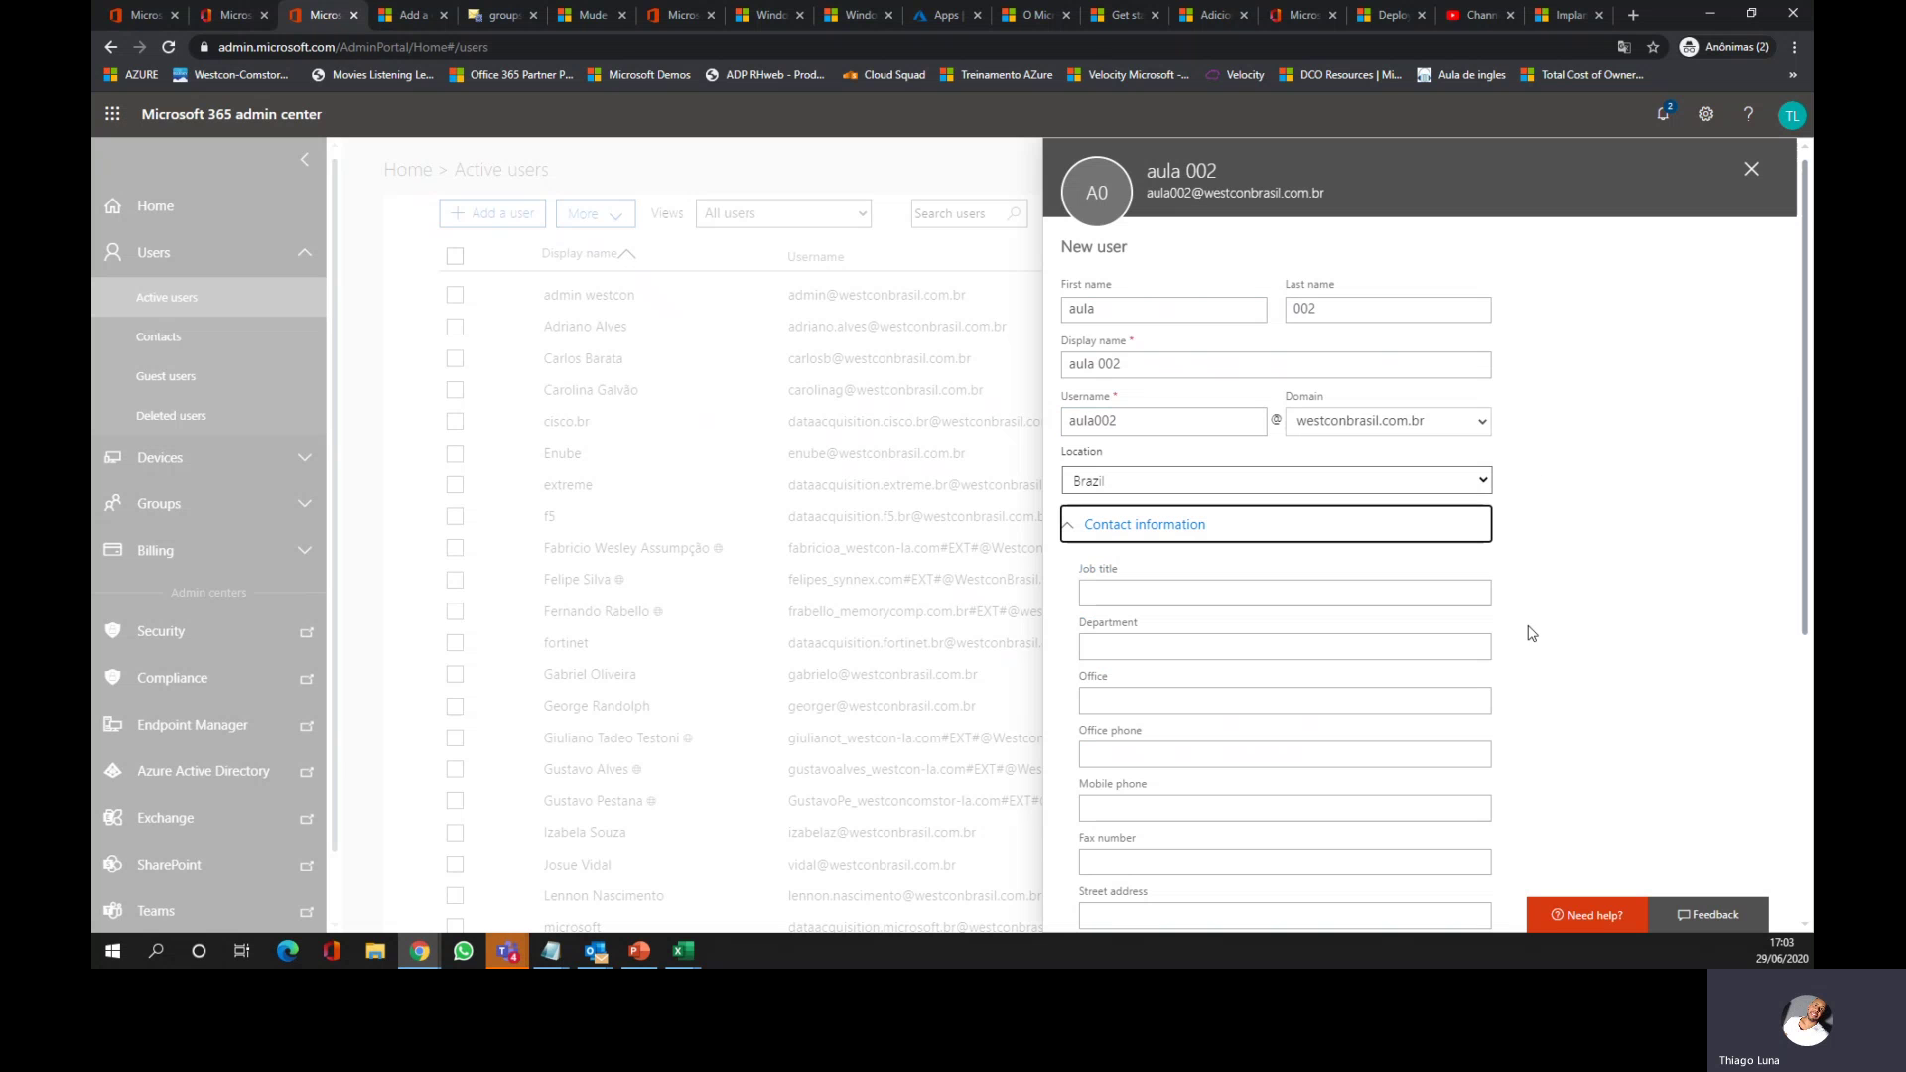
# Step: Fill in job title TI and department Tecnologia in the contact information
pyautogui.moveTo(1802, 399); pyautogui.dragTo(1787, 596)
pyautogui.scroll(3, 1425, 447)
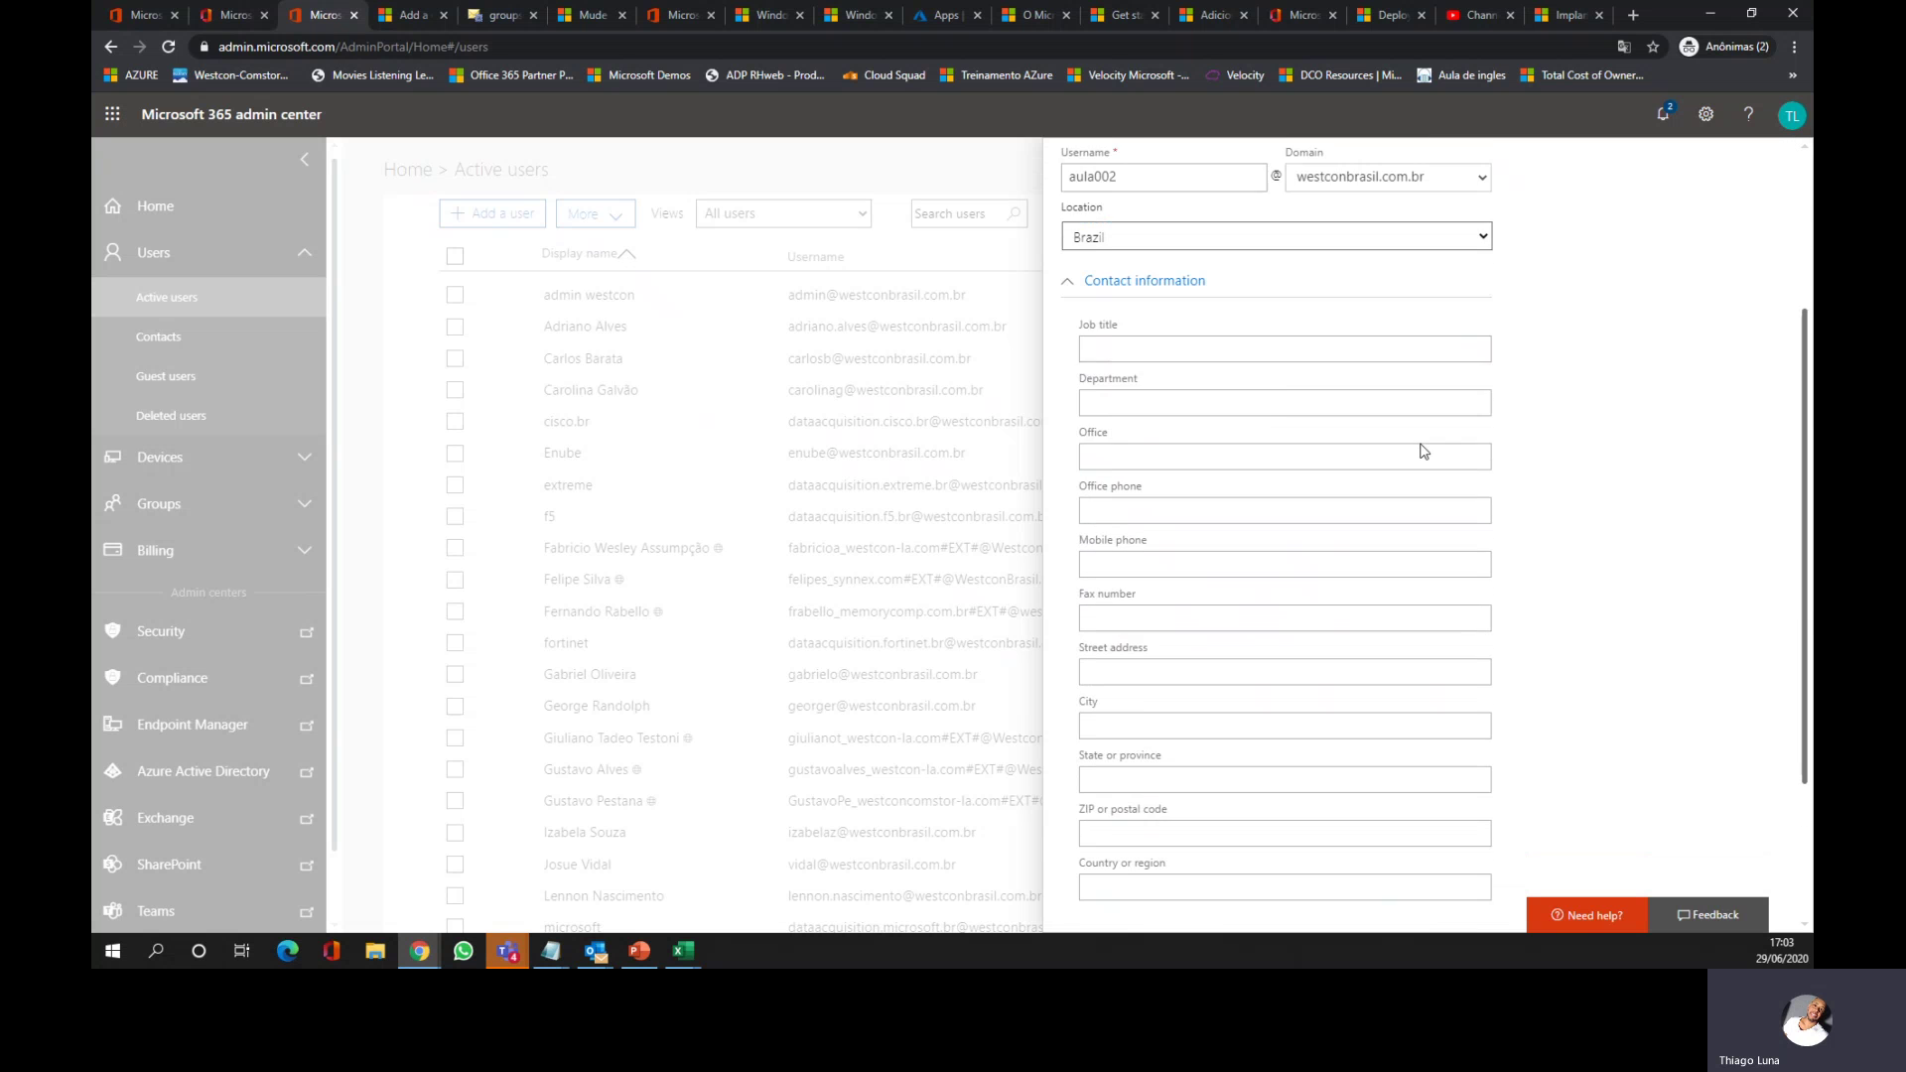
pyautogui.click(1275, 594)
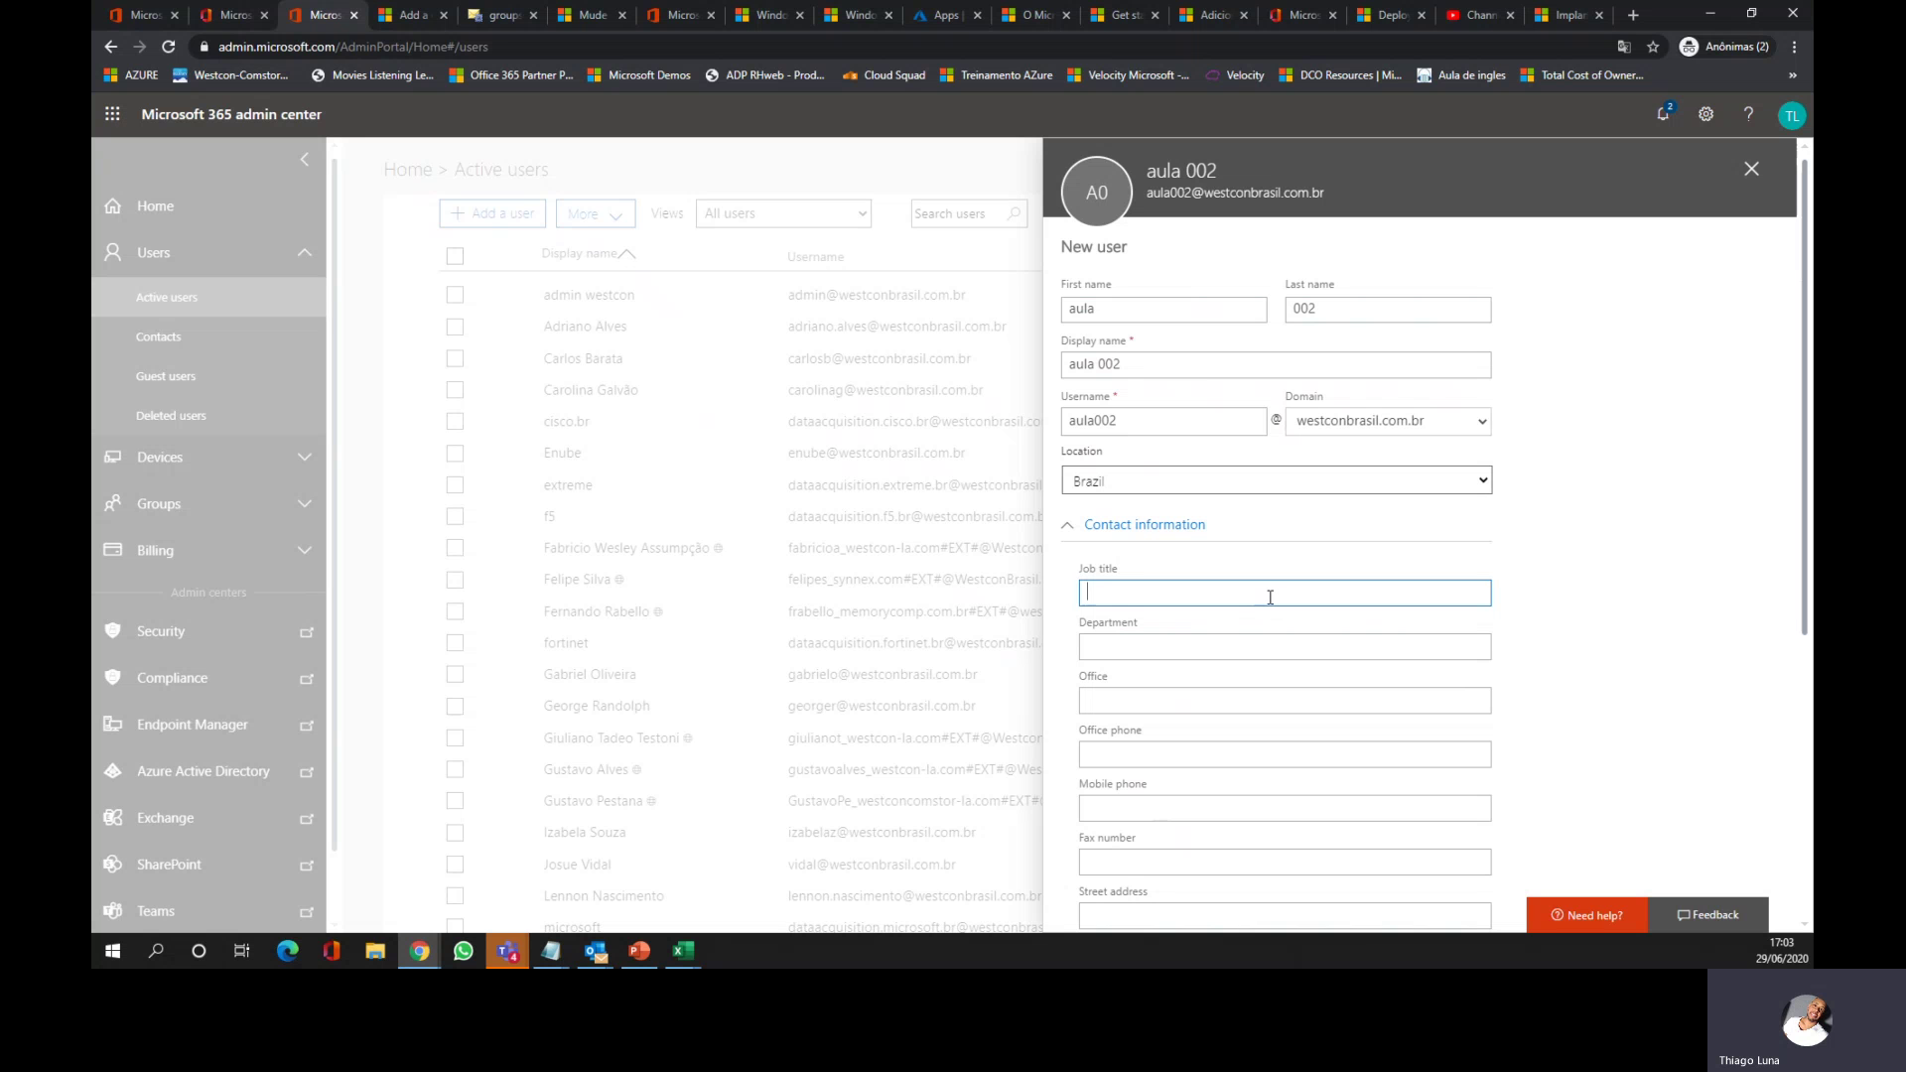
pyautogui.click(1218, 645)
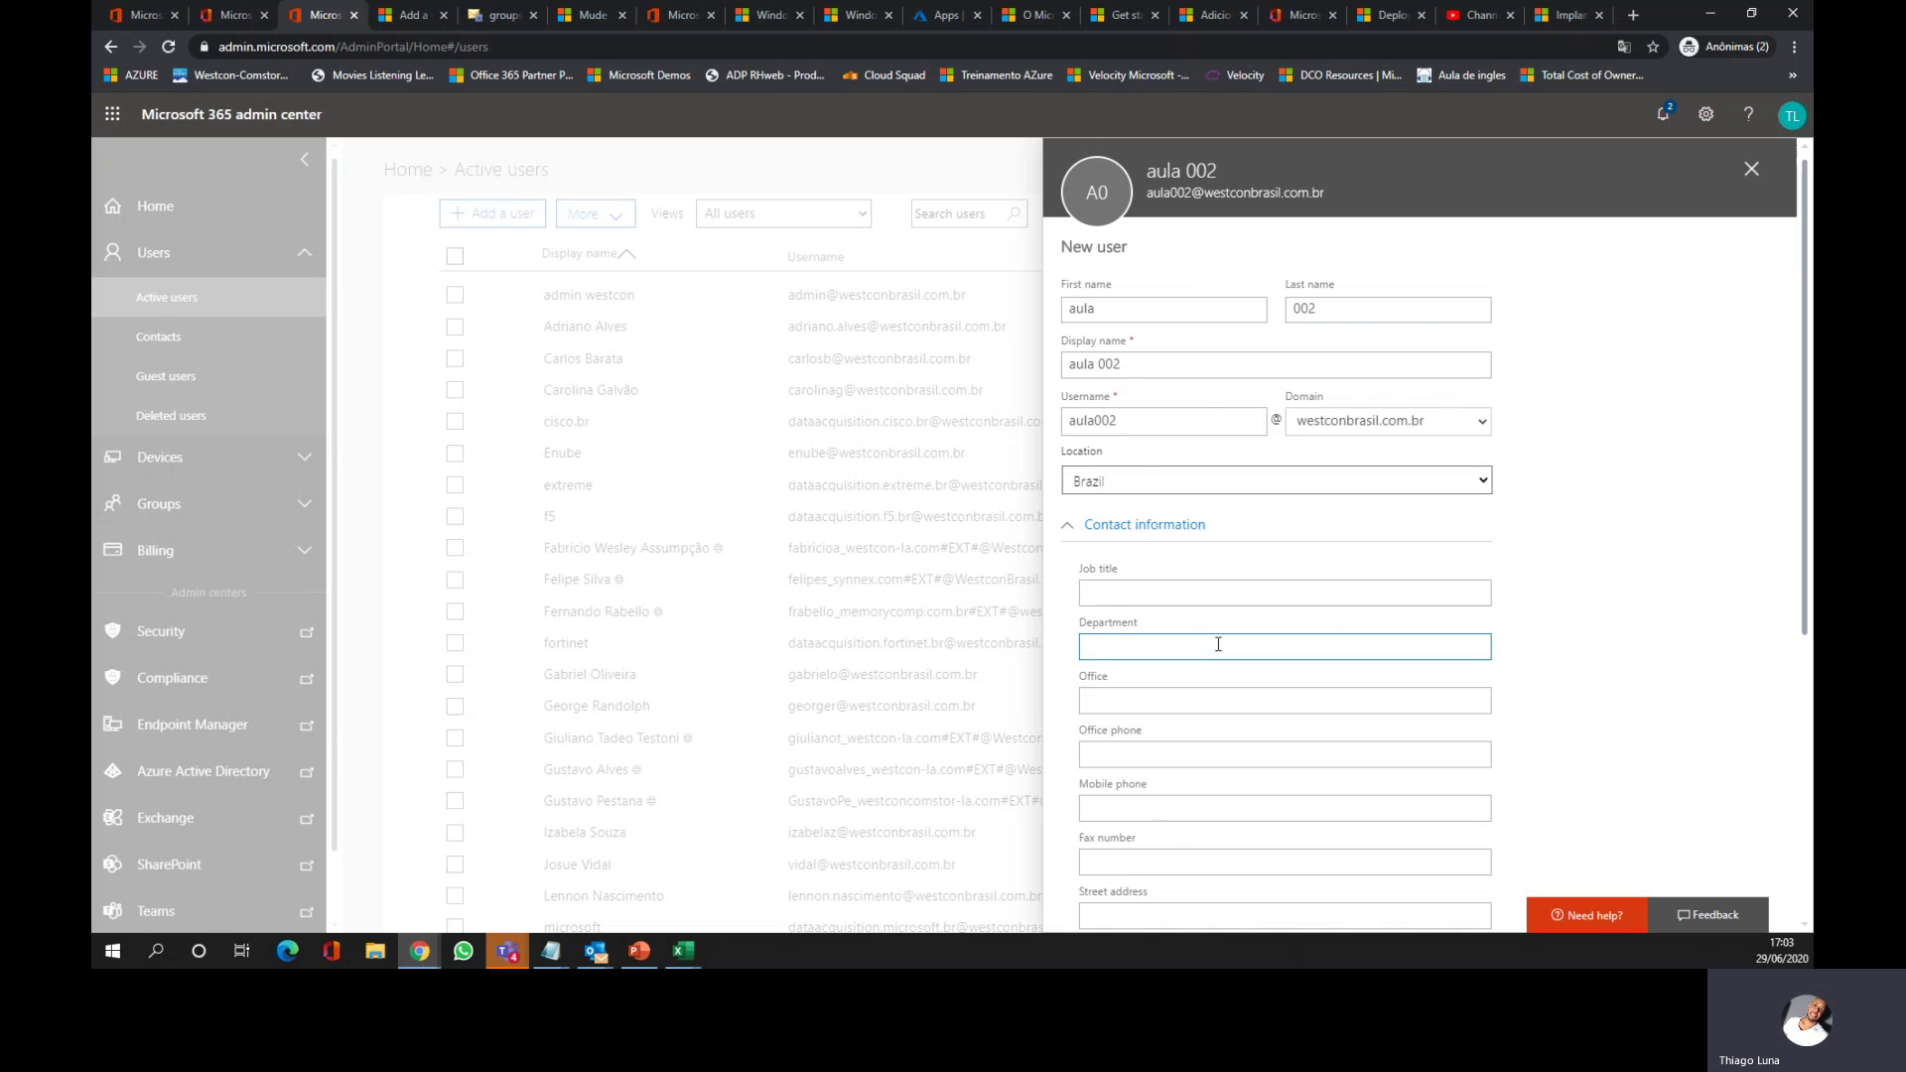
pyautogui.click(1168, 593)
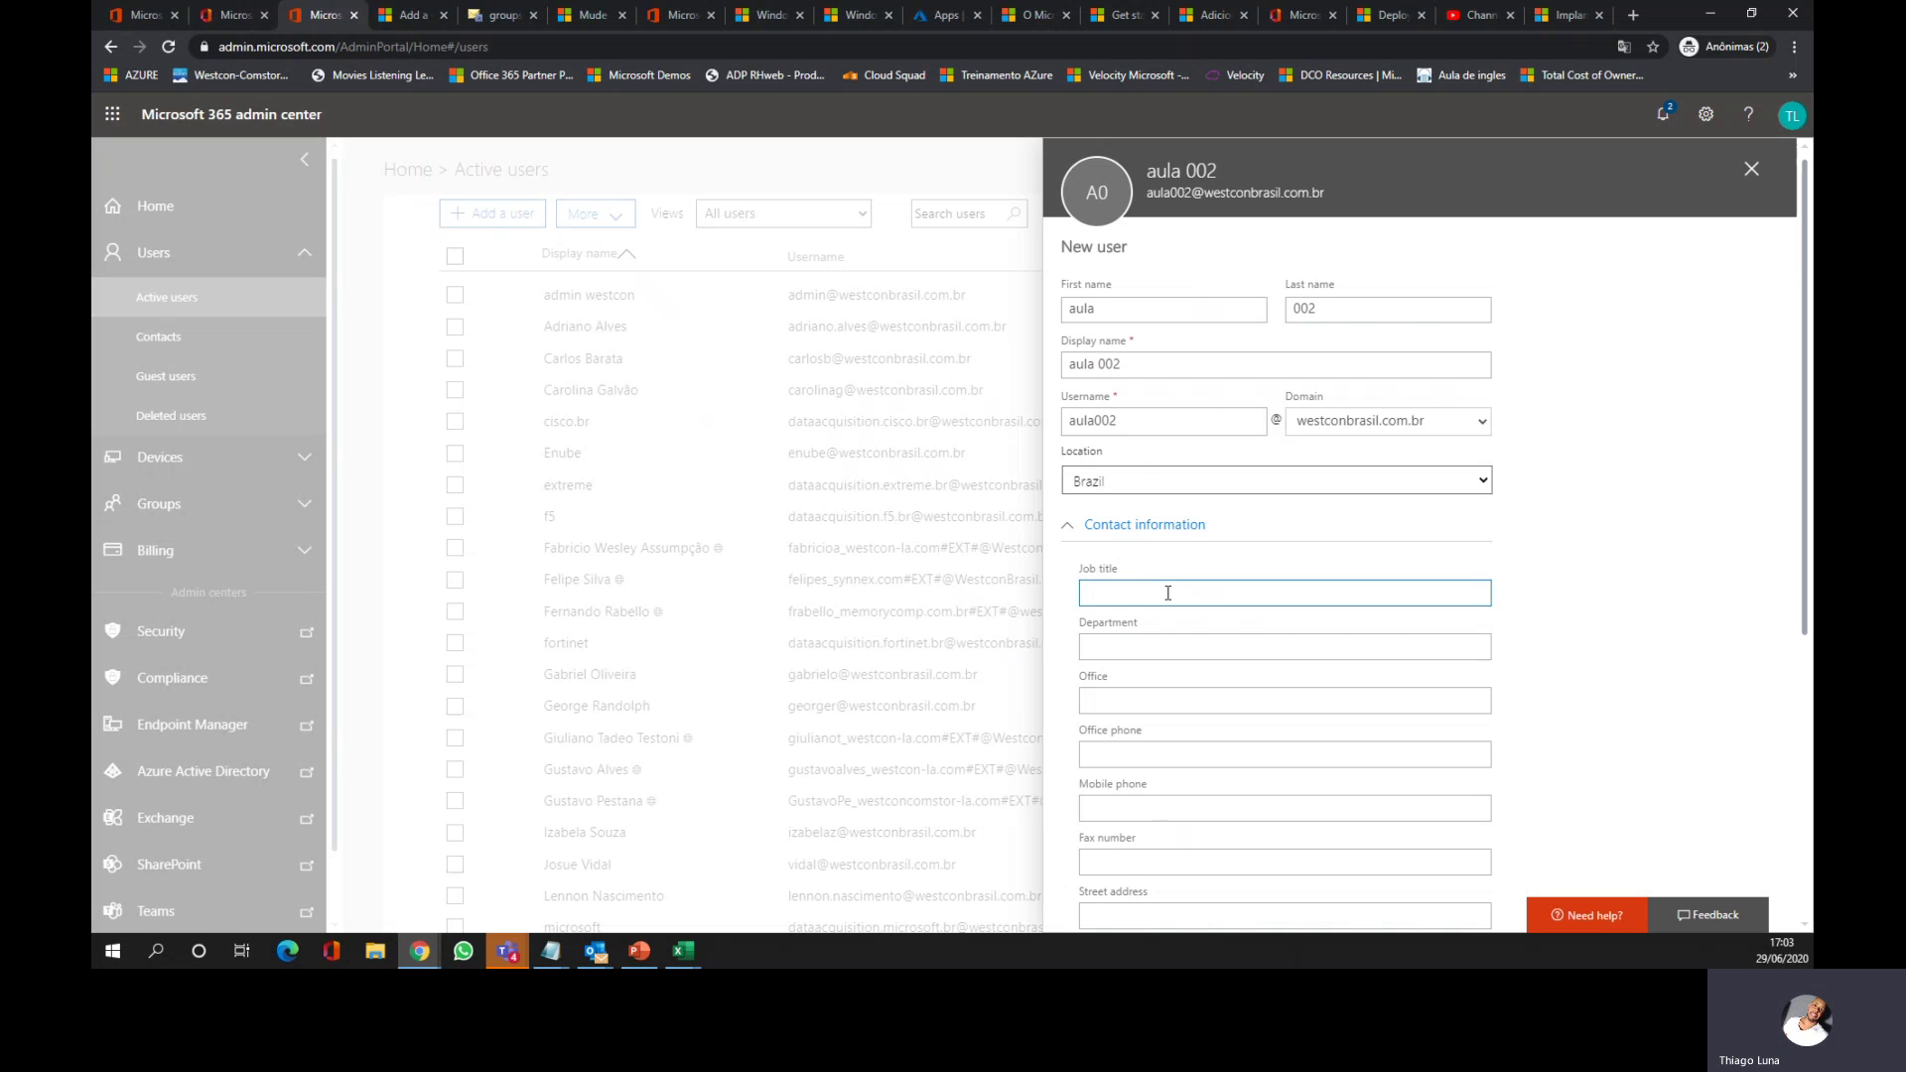
pyautogui.write('TI')
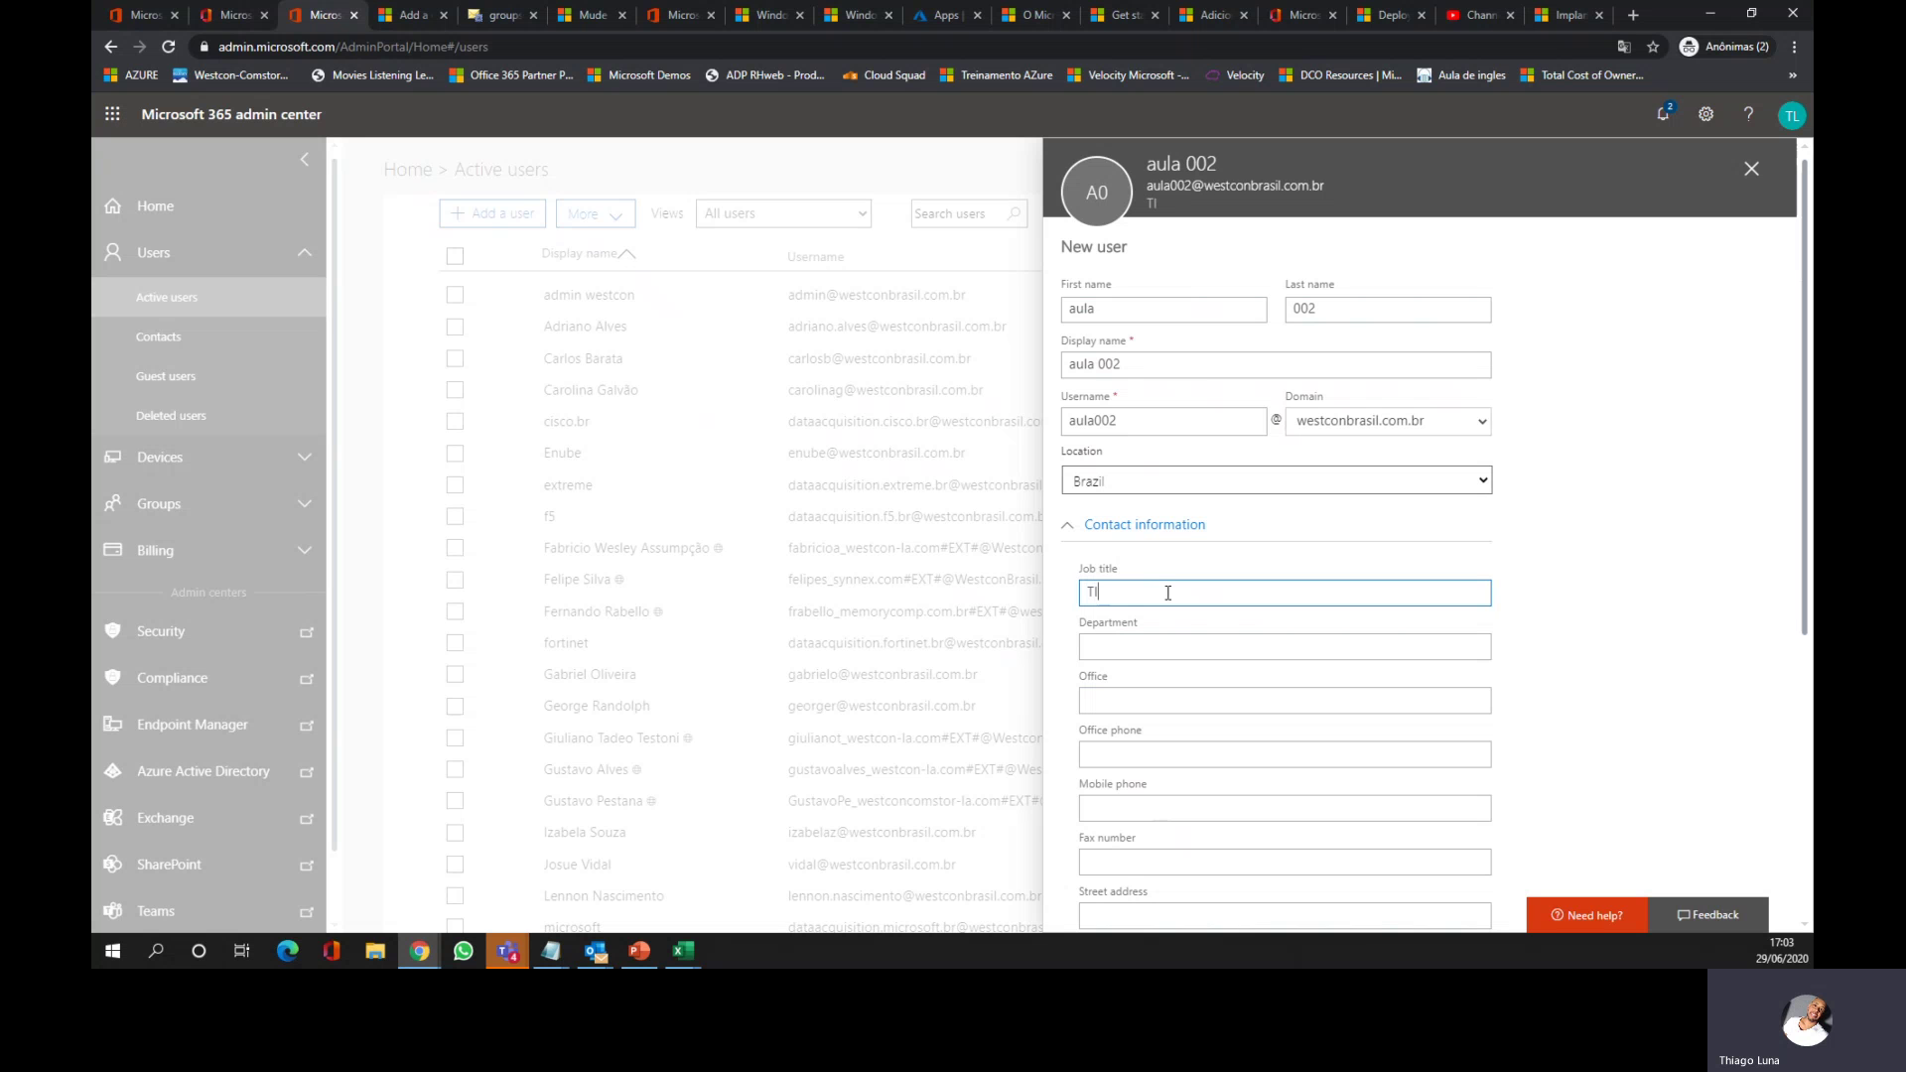
pyautogui.press('Tab')
pyautogui.write('T')
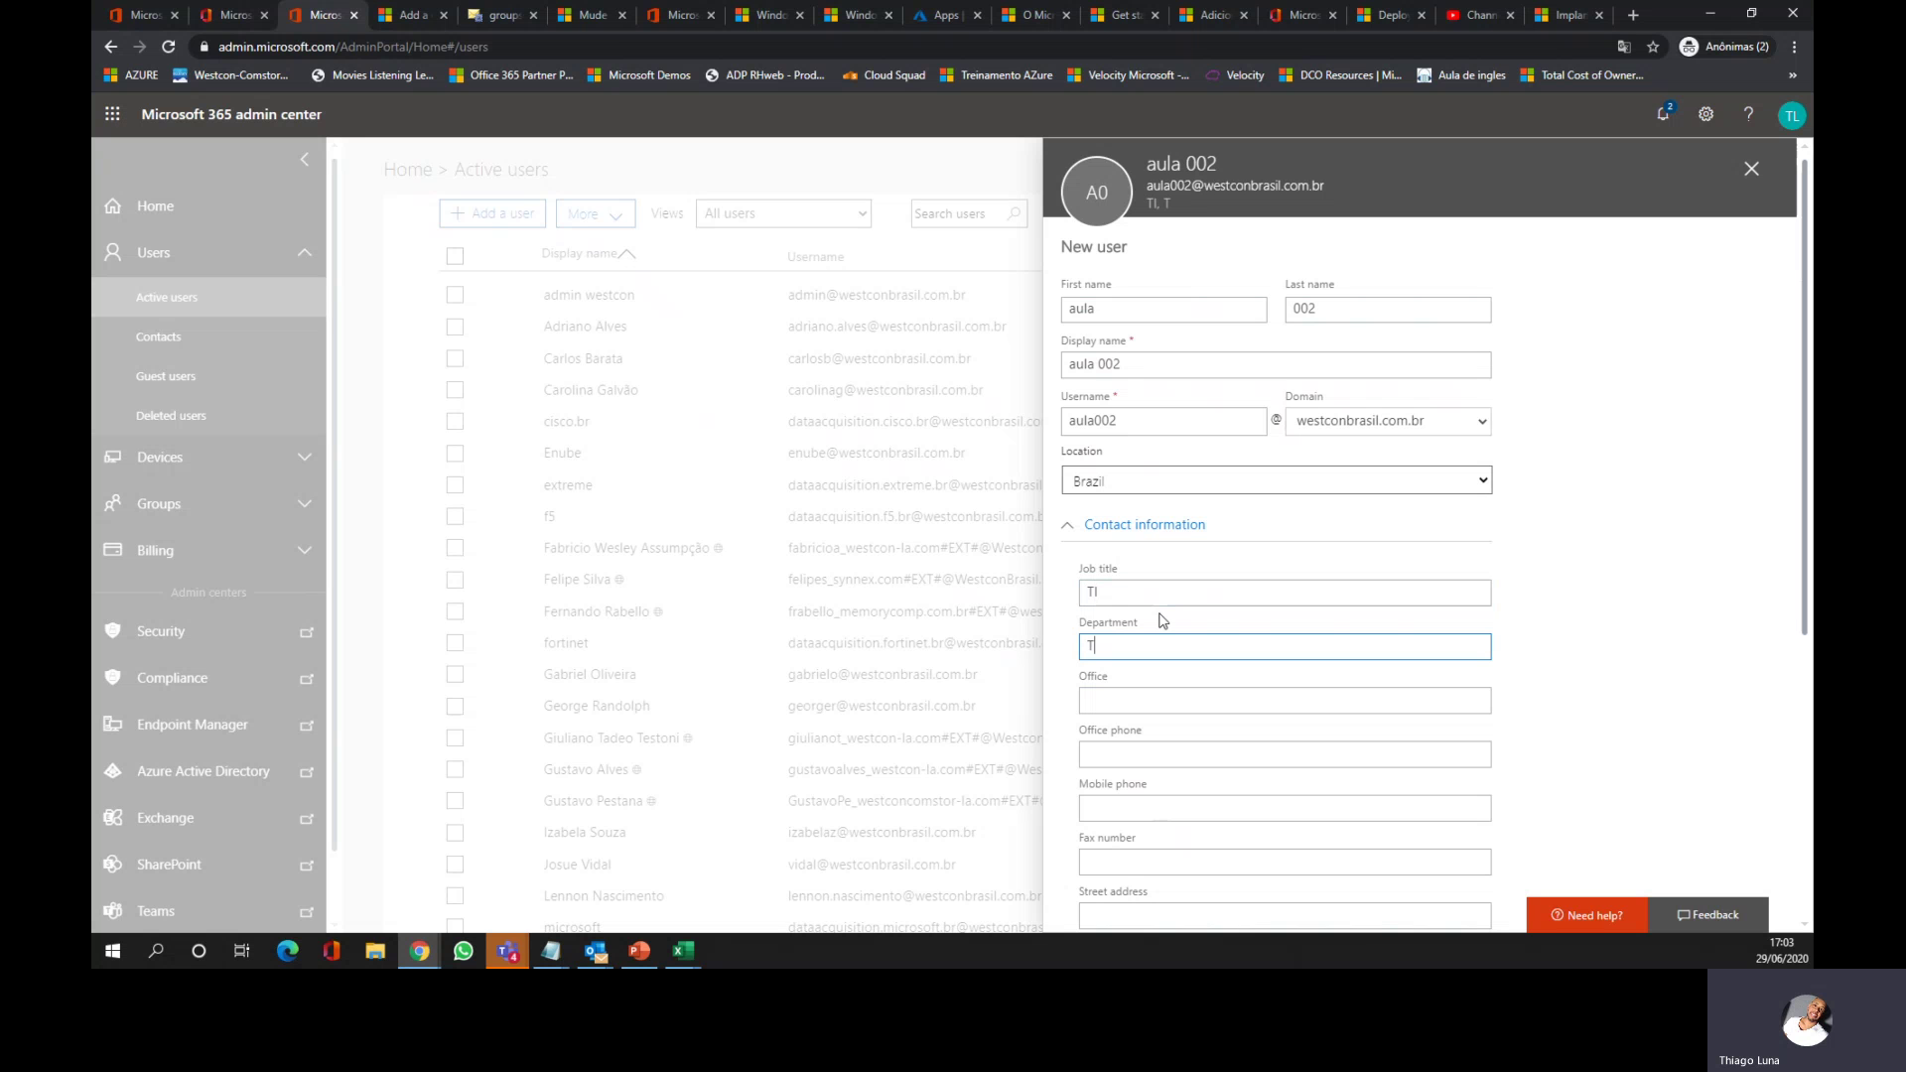
pyautogui.write('ecnologia')
pyautogui.press('Tab')
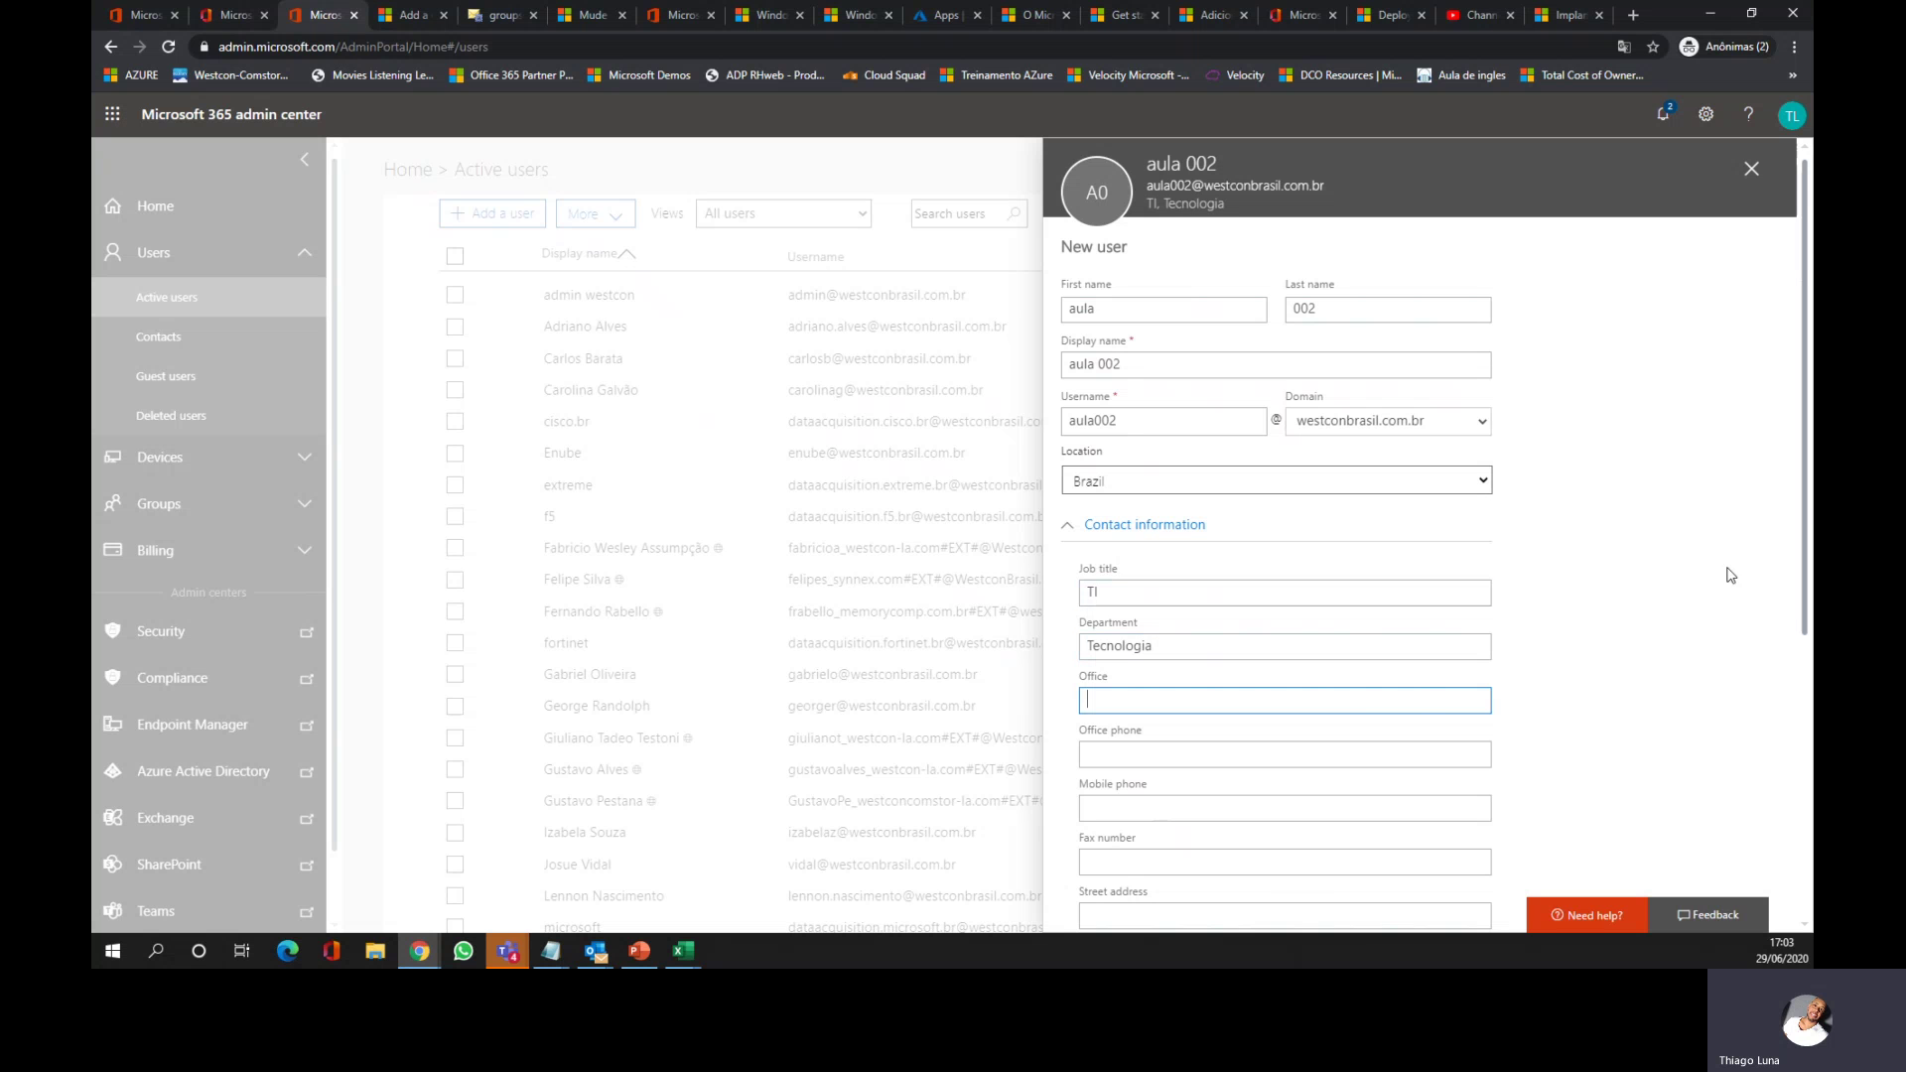
pyautogui.scroll(-1, 1805, 593)
pyautogui.moveTo(1809, 683); pyautogui.dragTo(1809, 826)
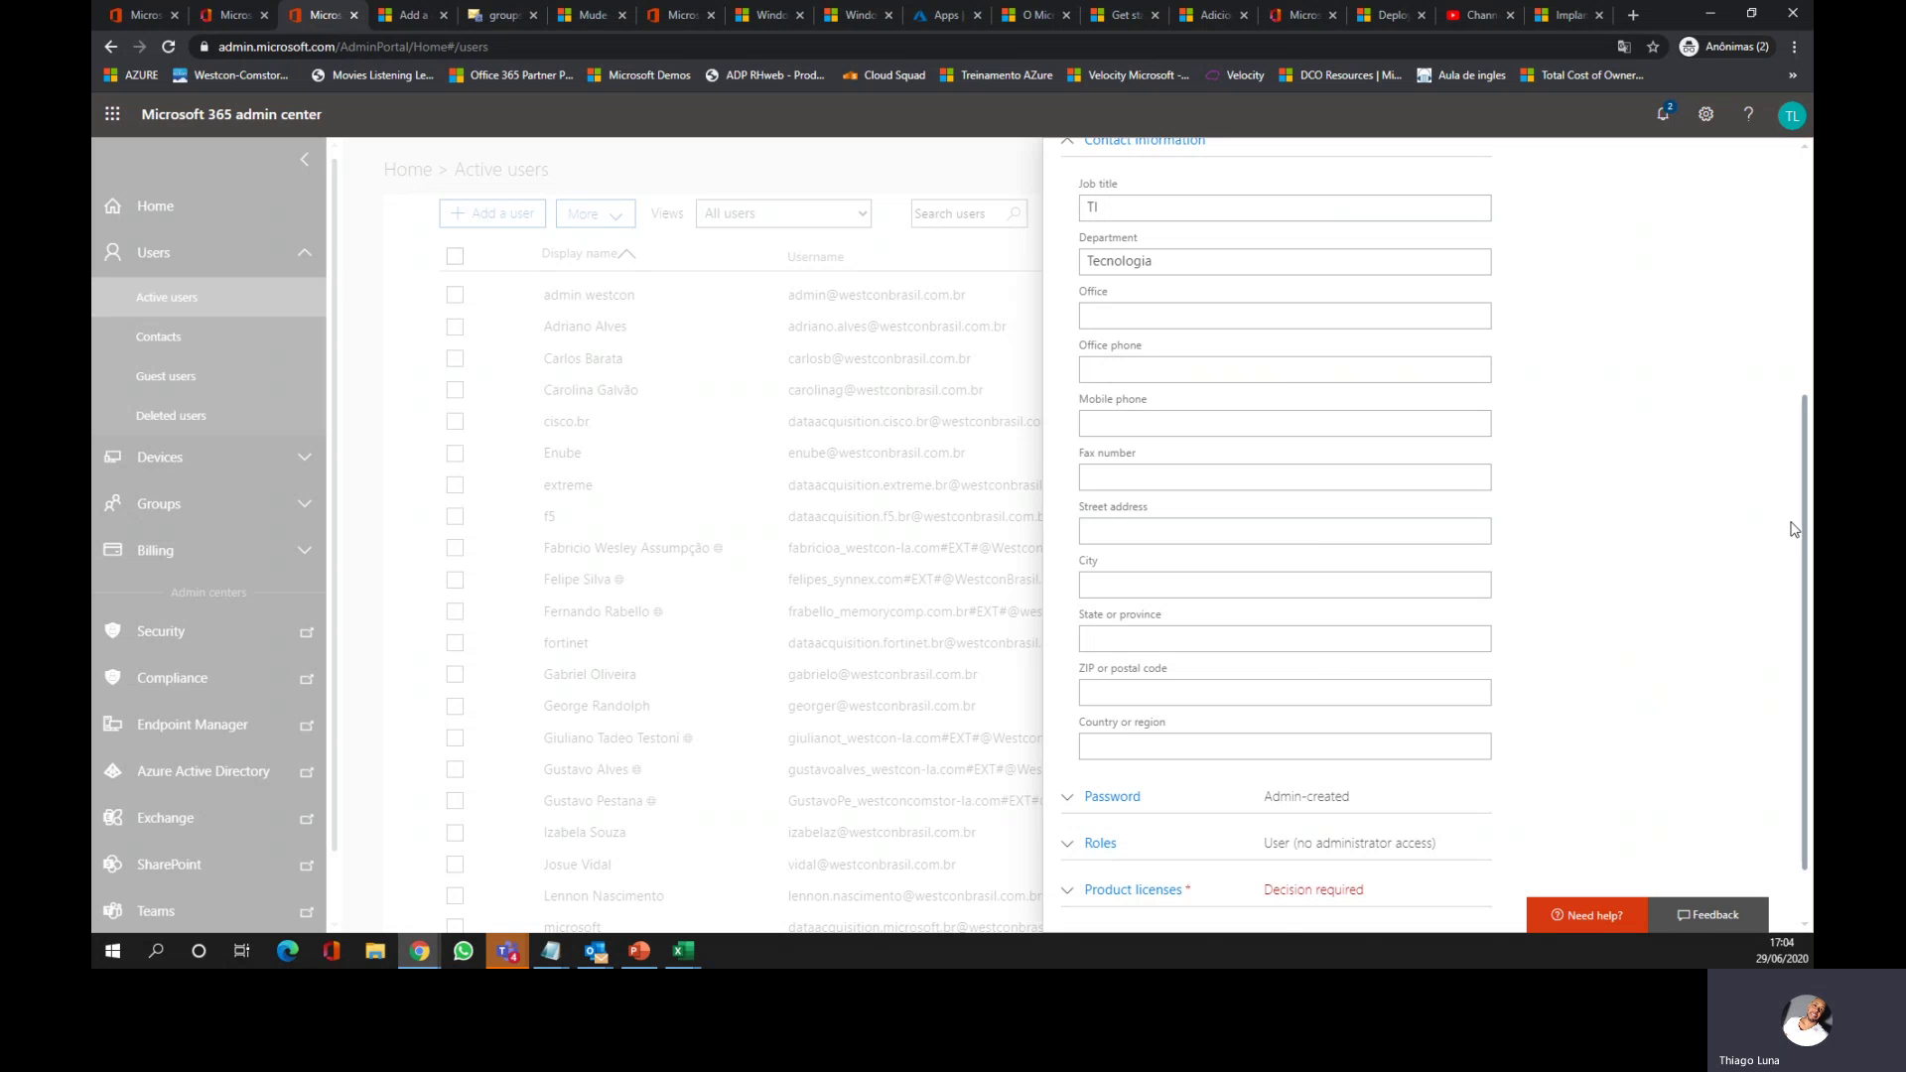
# Step: Set a manually created strong password that the user must change at first sign-in
pyautogui.scroll(-1, 1809, 596)
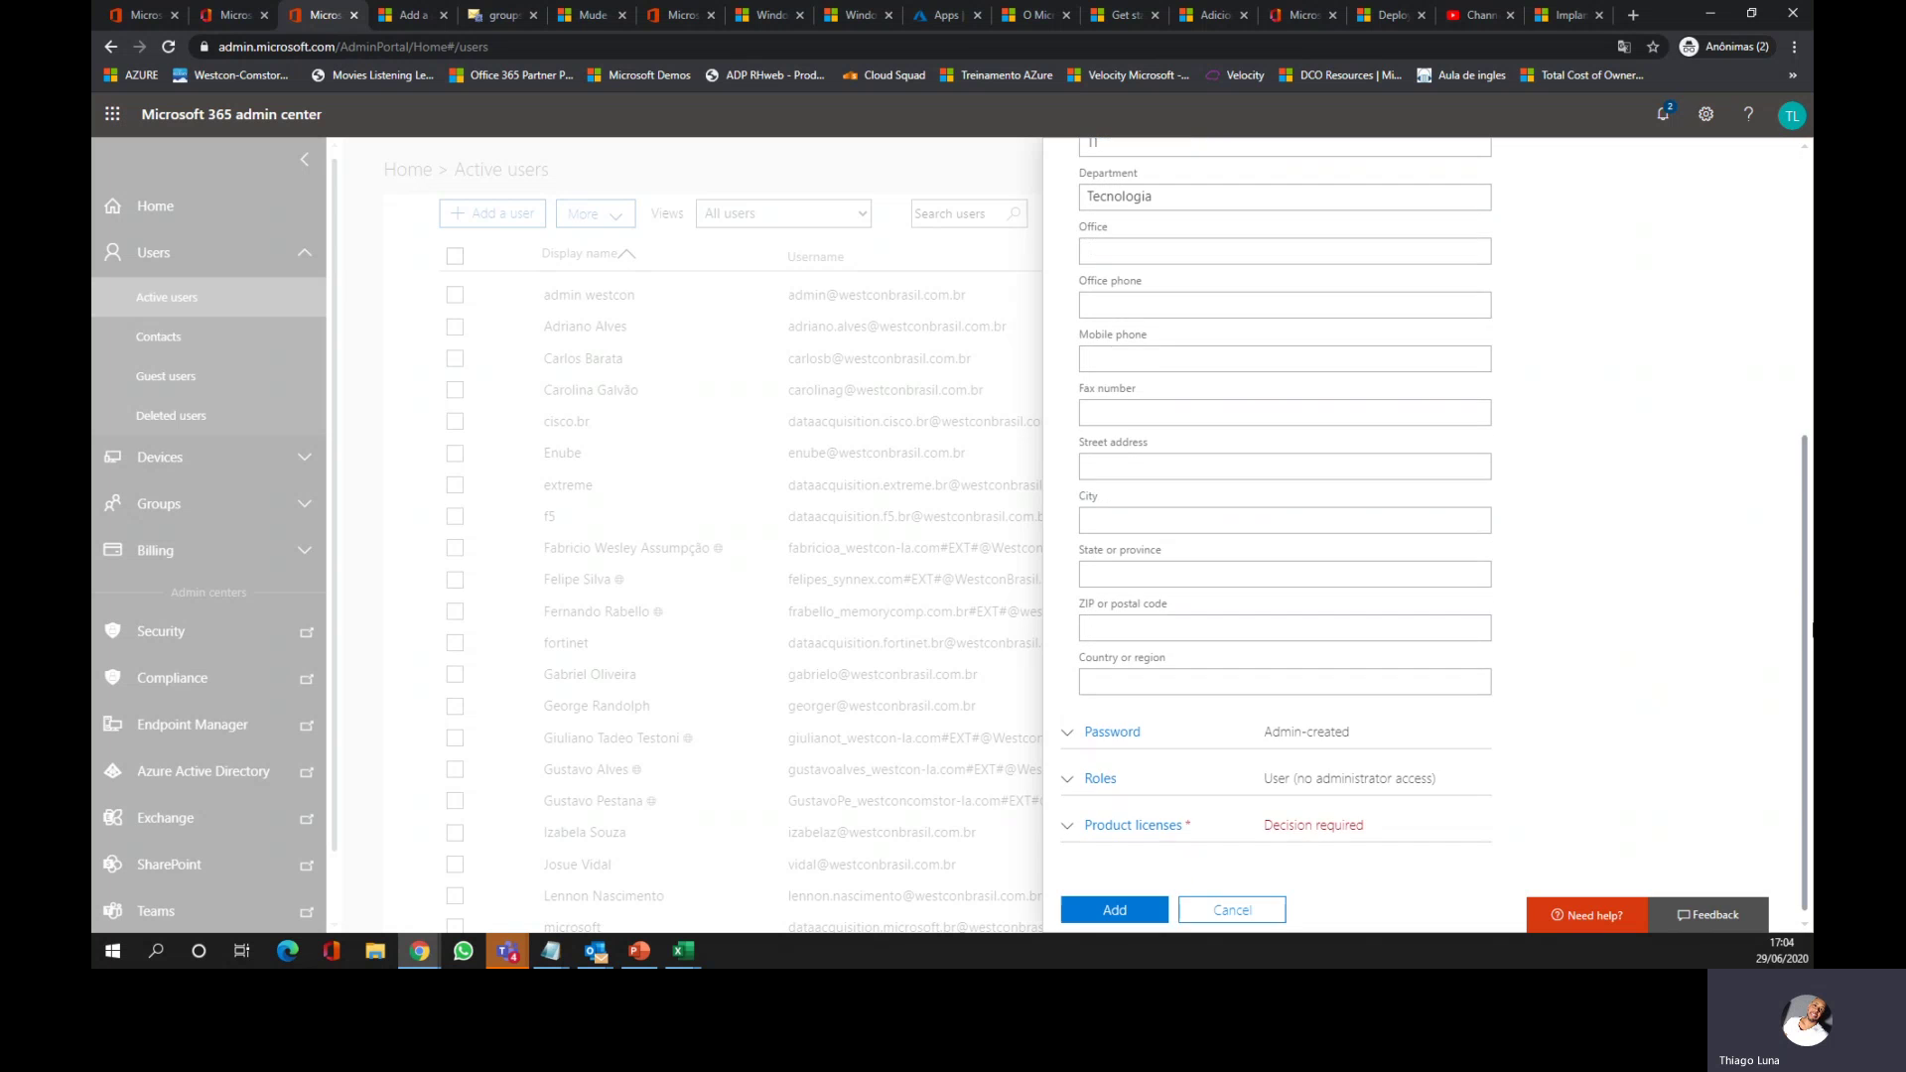
pyautogui.click(1070, 737)
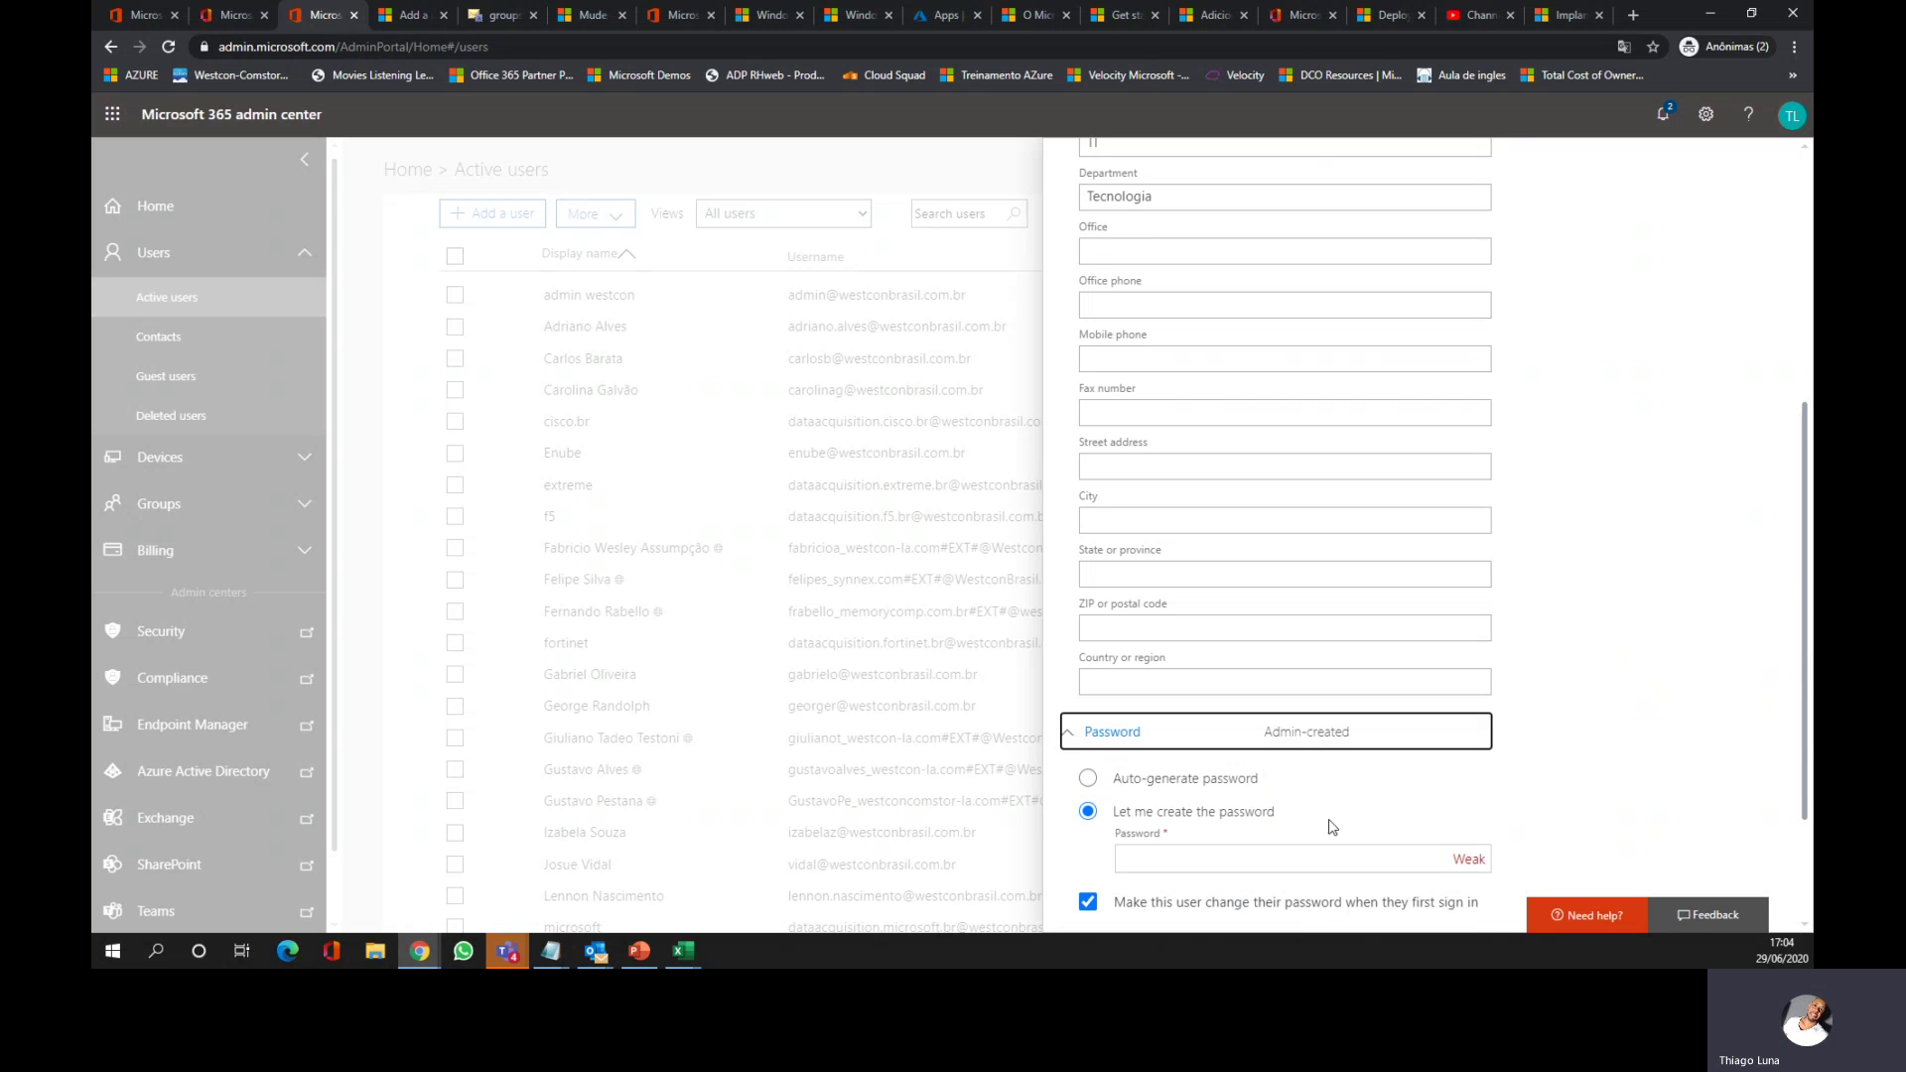
pyautogui.scroll(-1, 1804, 734)
pyautogui.click(1149, 700)
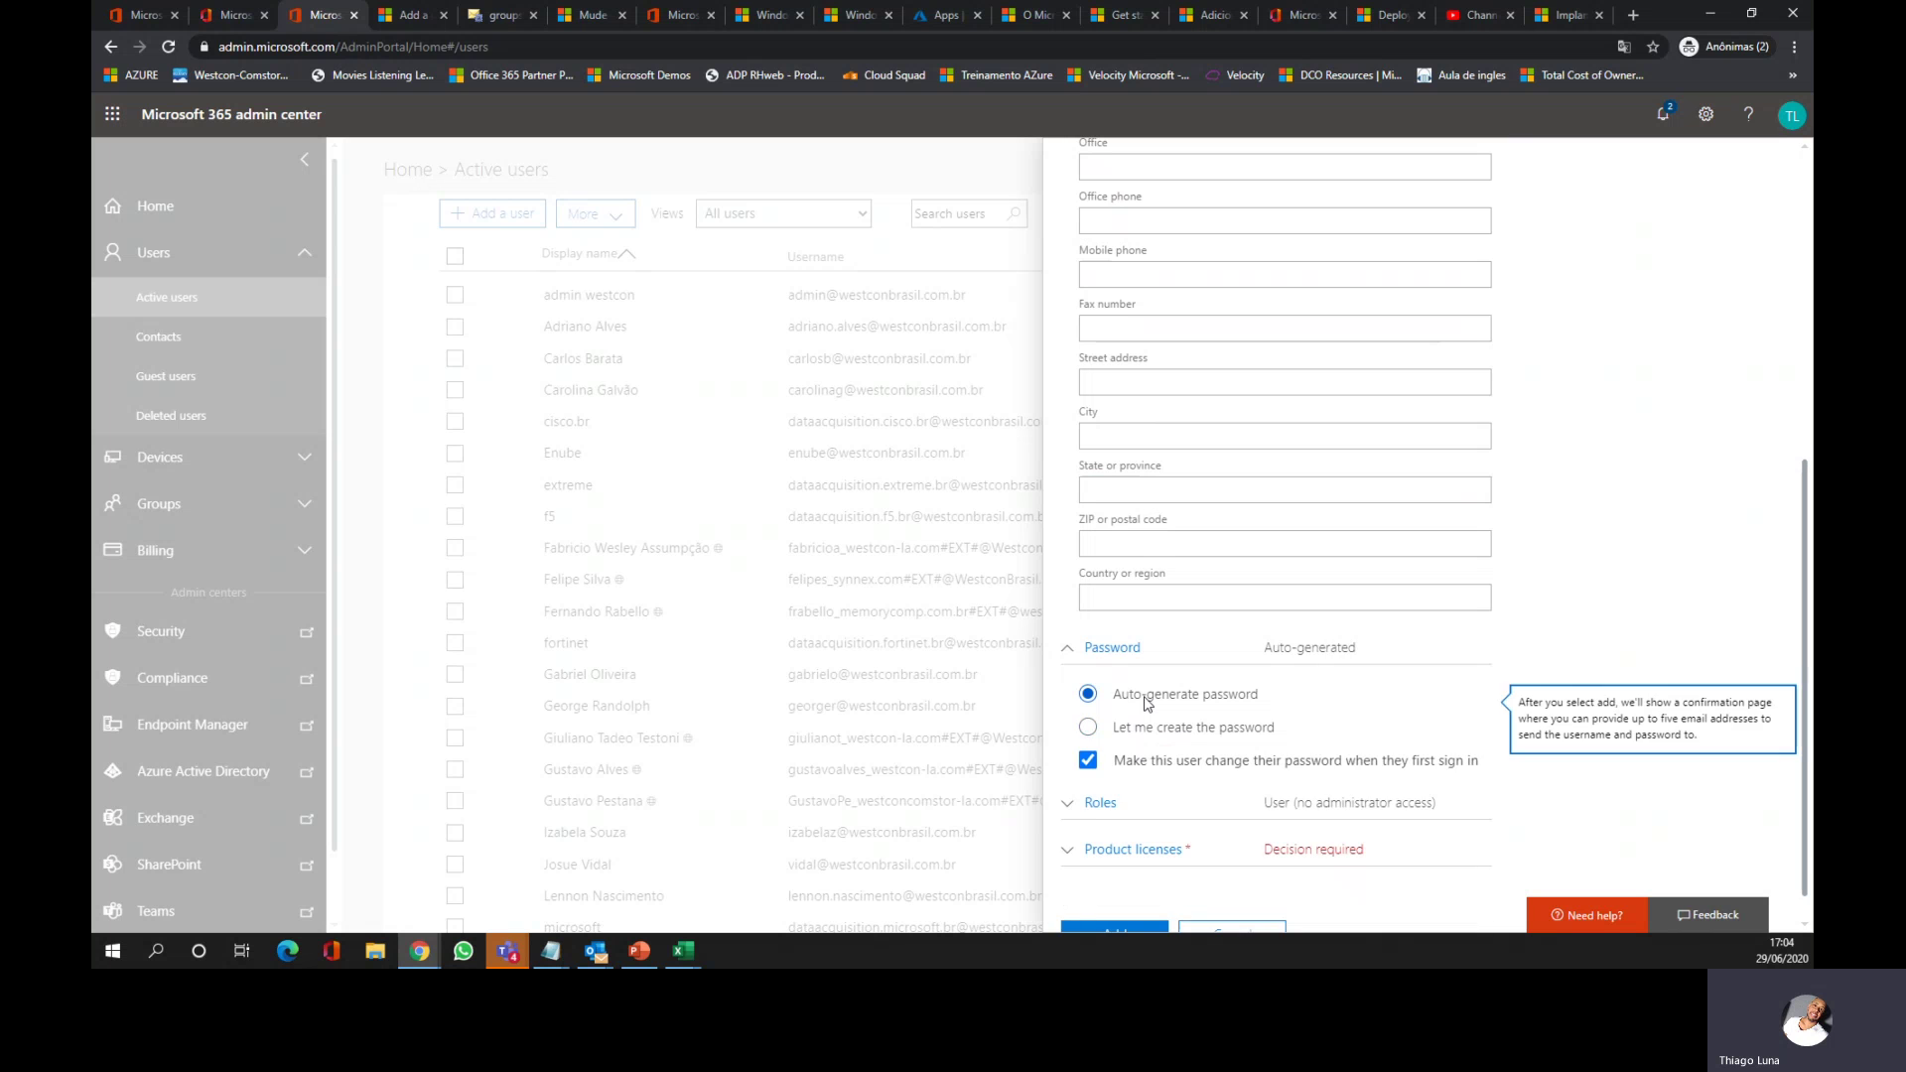
pyautogui.click(1089, 727)
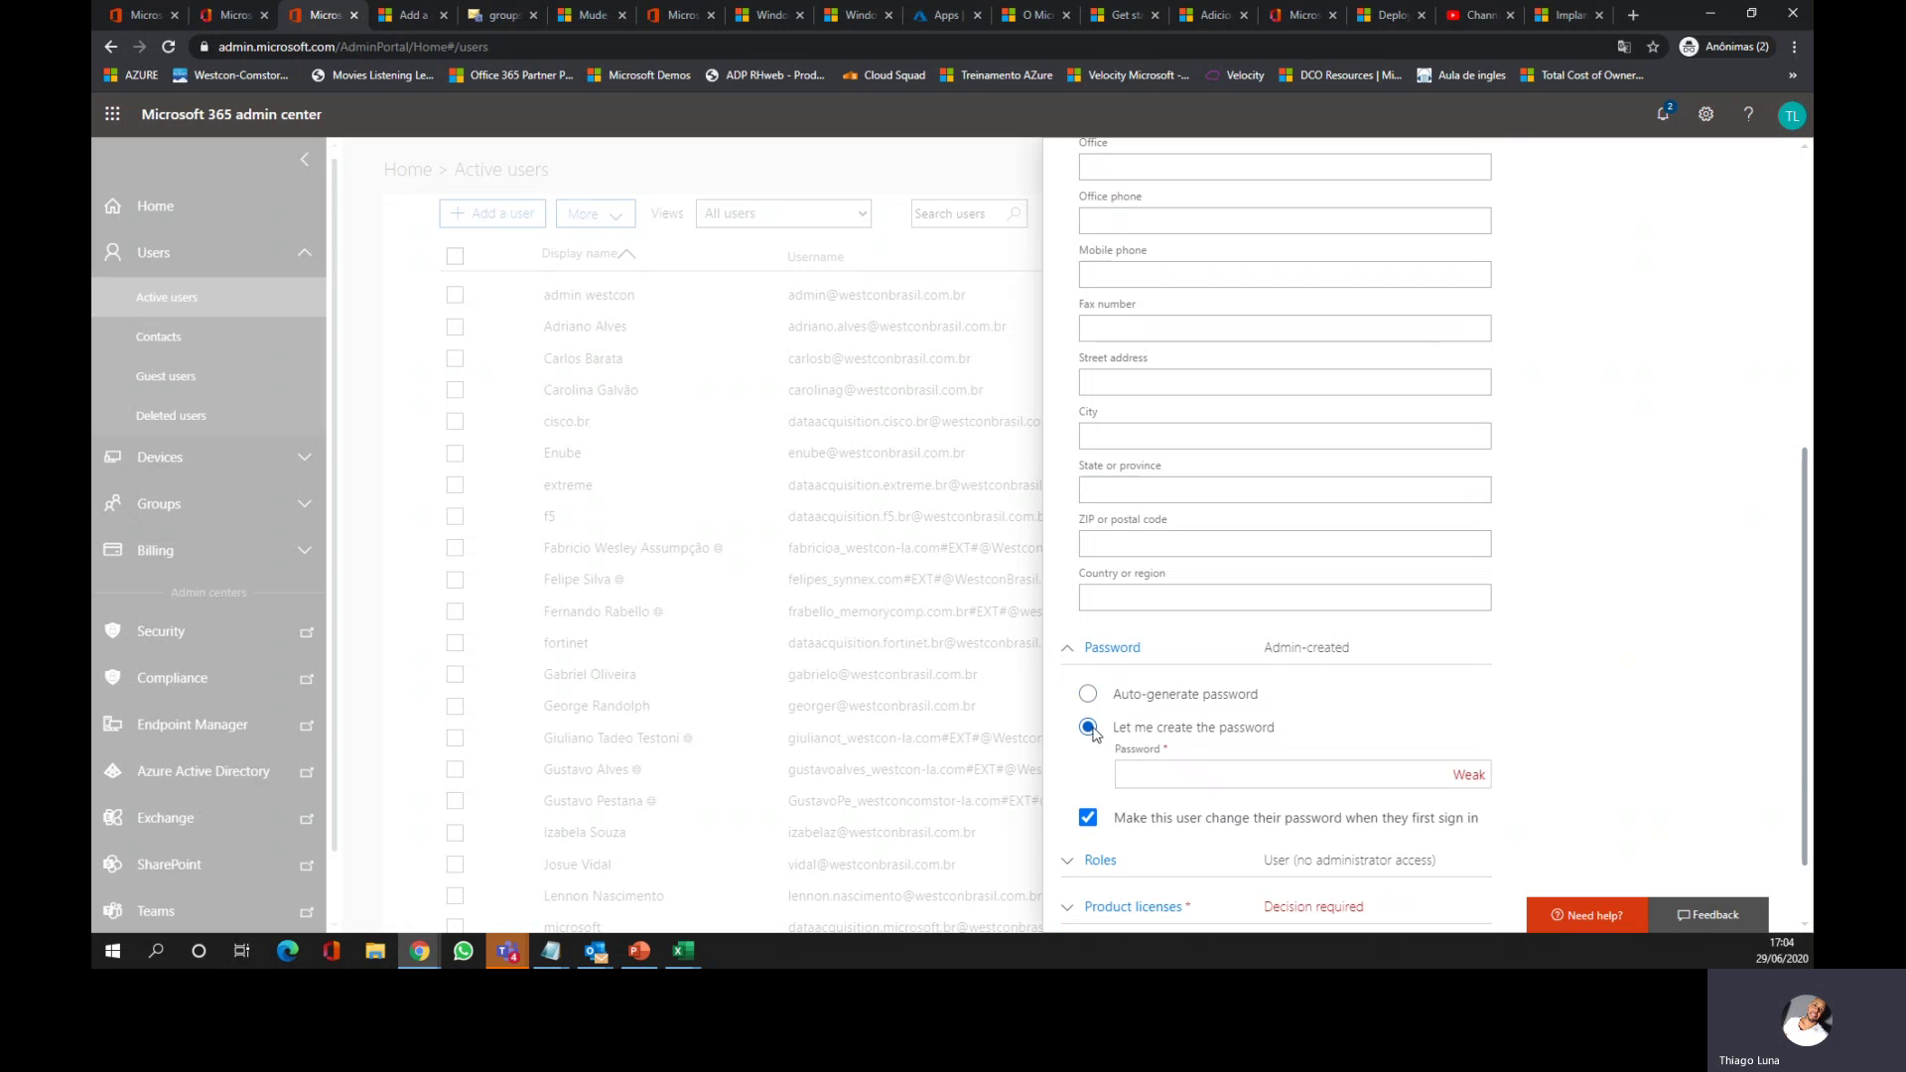
pyautogui.click(1212, 775)
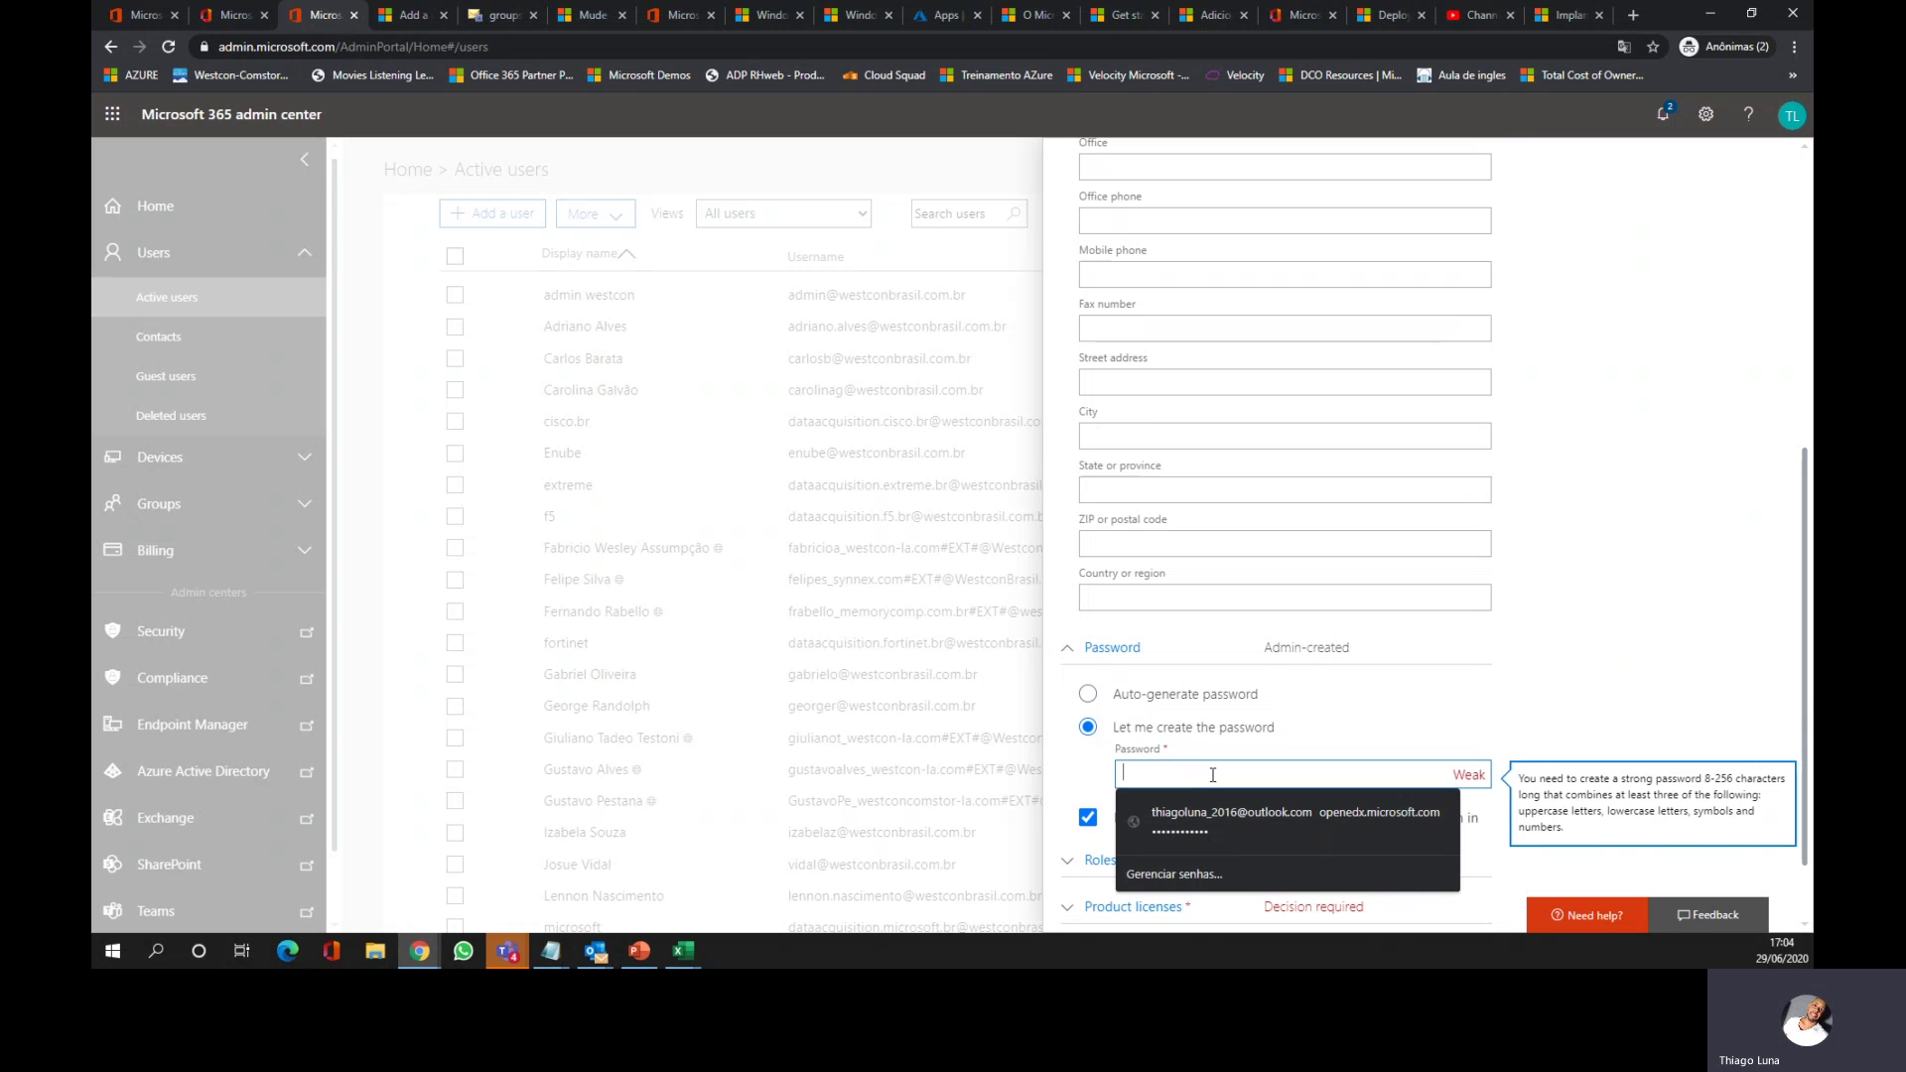
pyautogui.write('•••••••••')
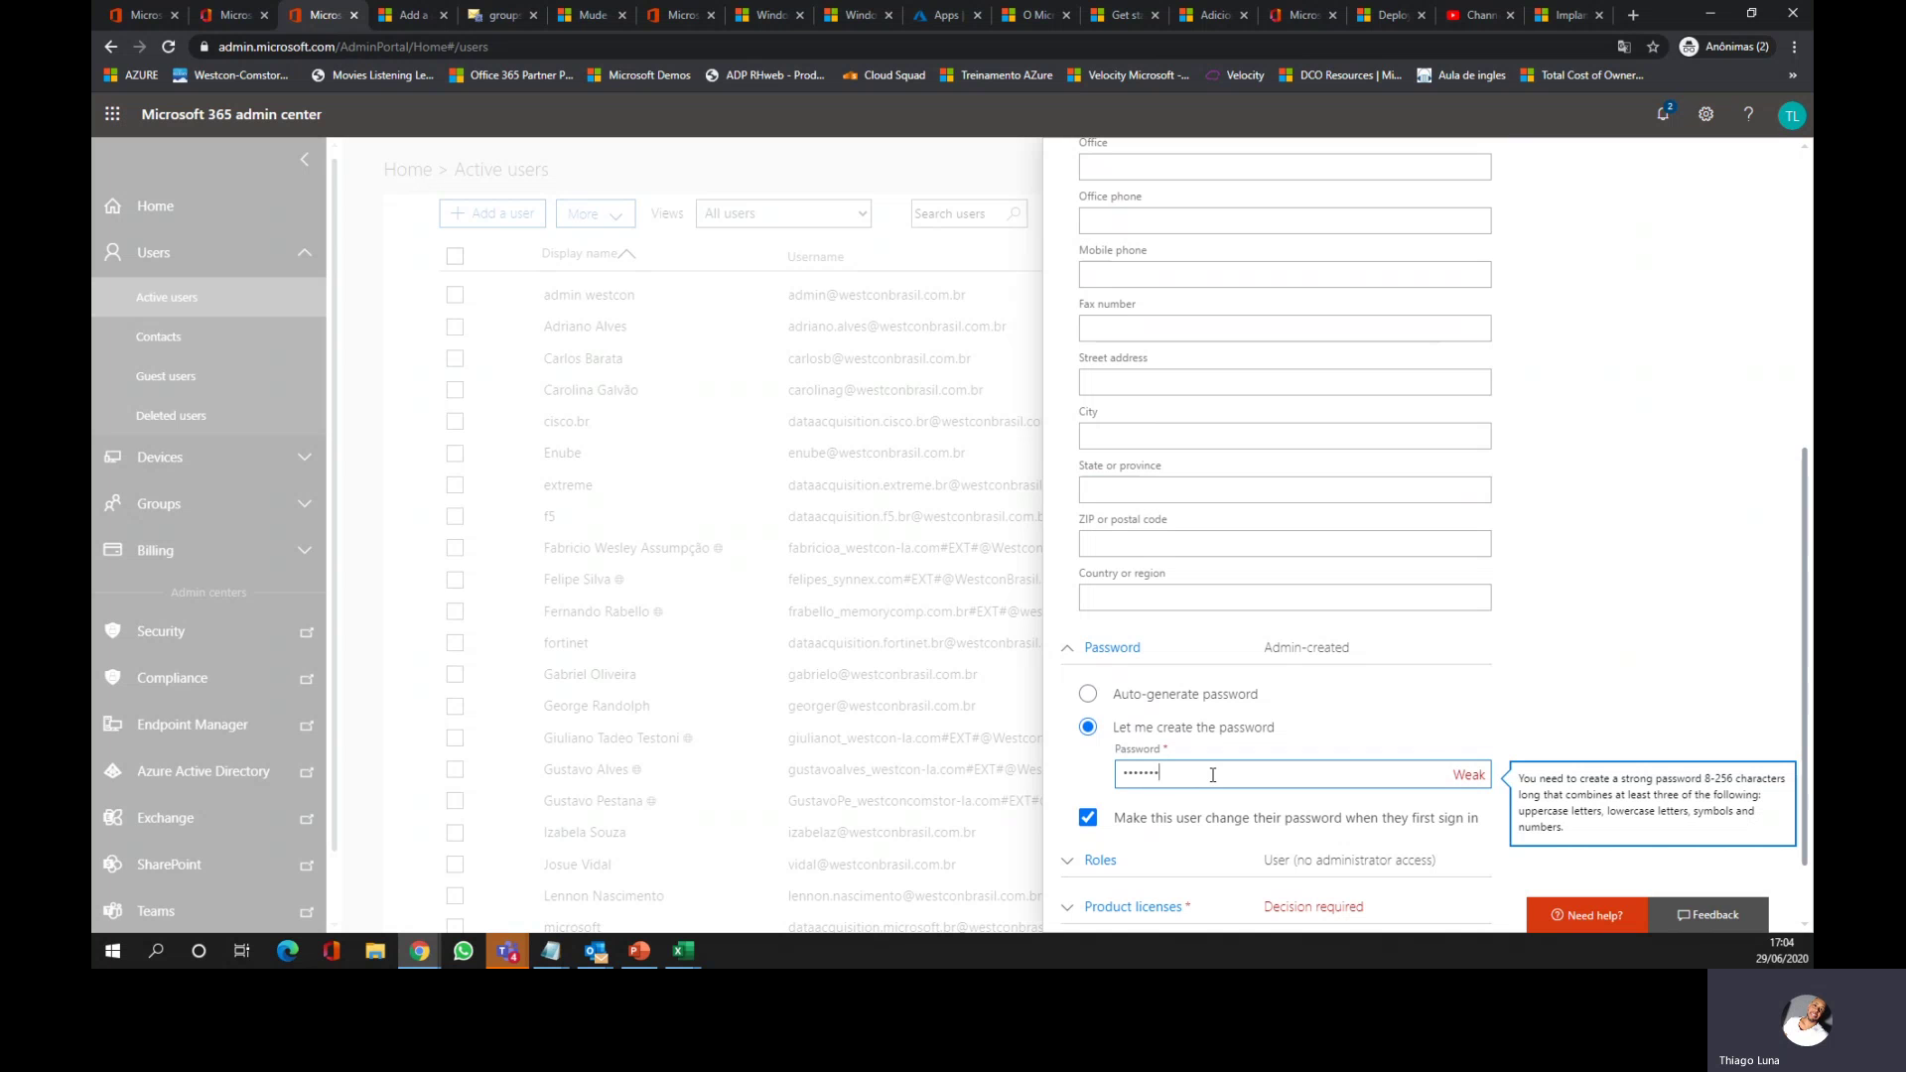
pyautogui.hotkey('ctrl', 'a')
pyautogui.write('••')
pyautogui.press('BackSpace')
pyautogui.write('••••••••••••')
pyautogui.click(1715, 606)
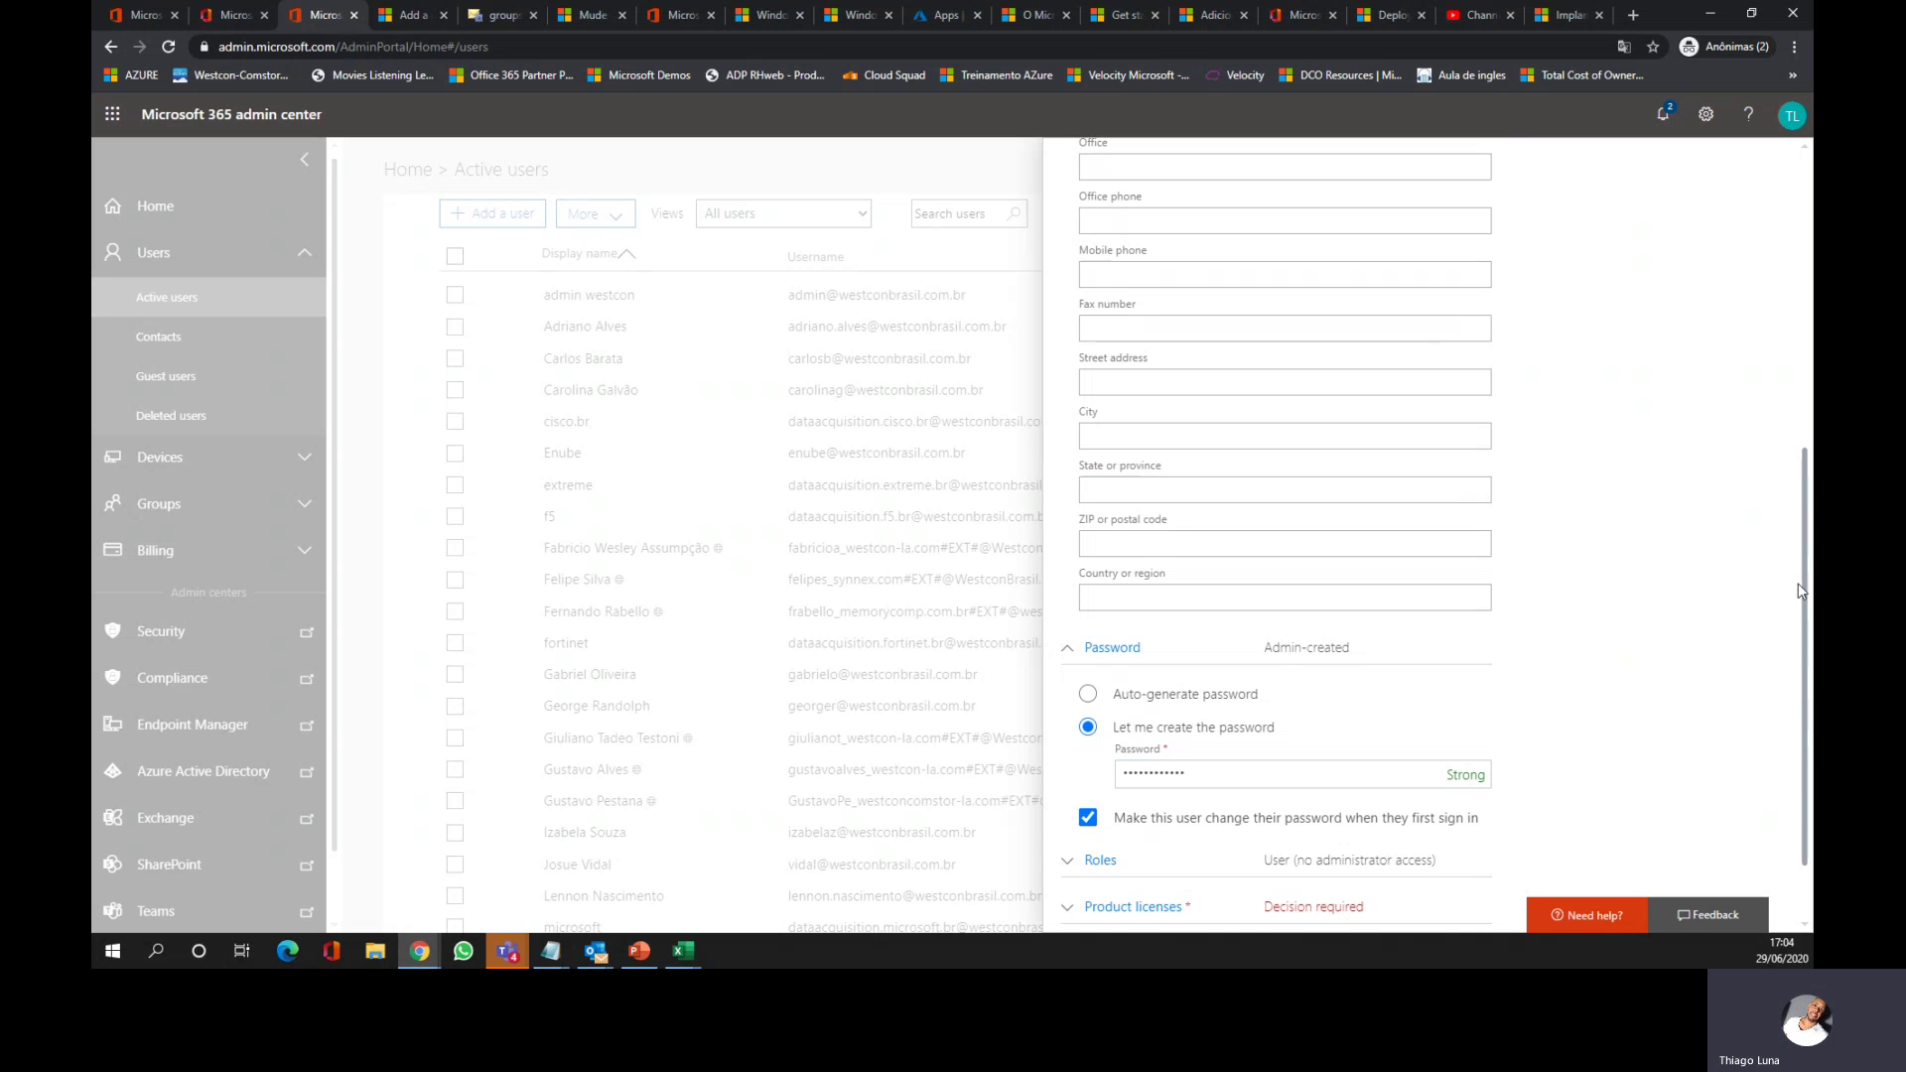
pyautogui.moveTo(1807, 687); pyautogui.dragTo(1811, 733)
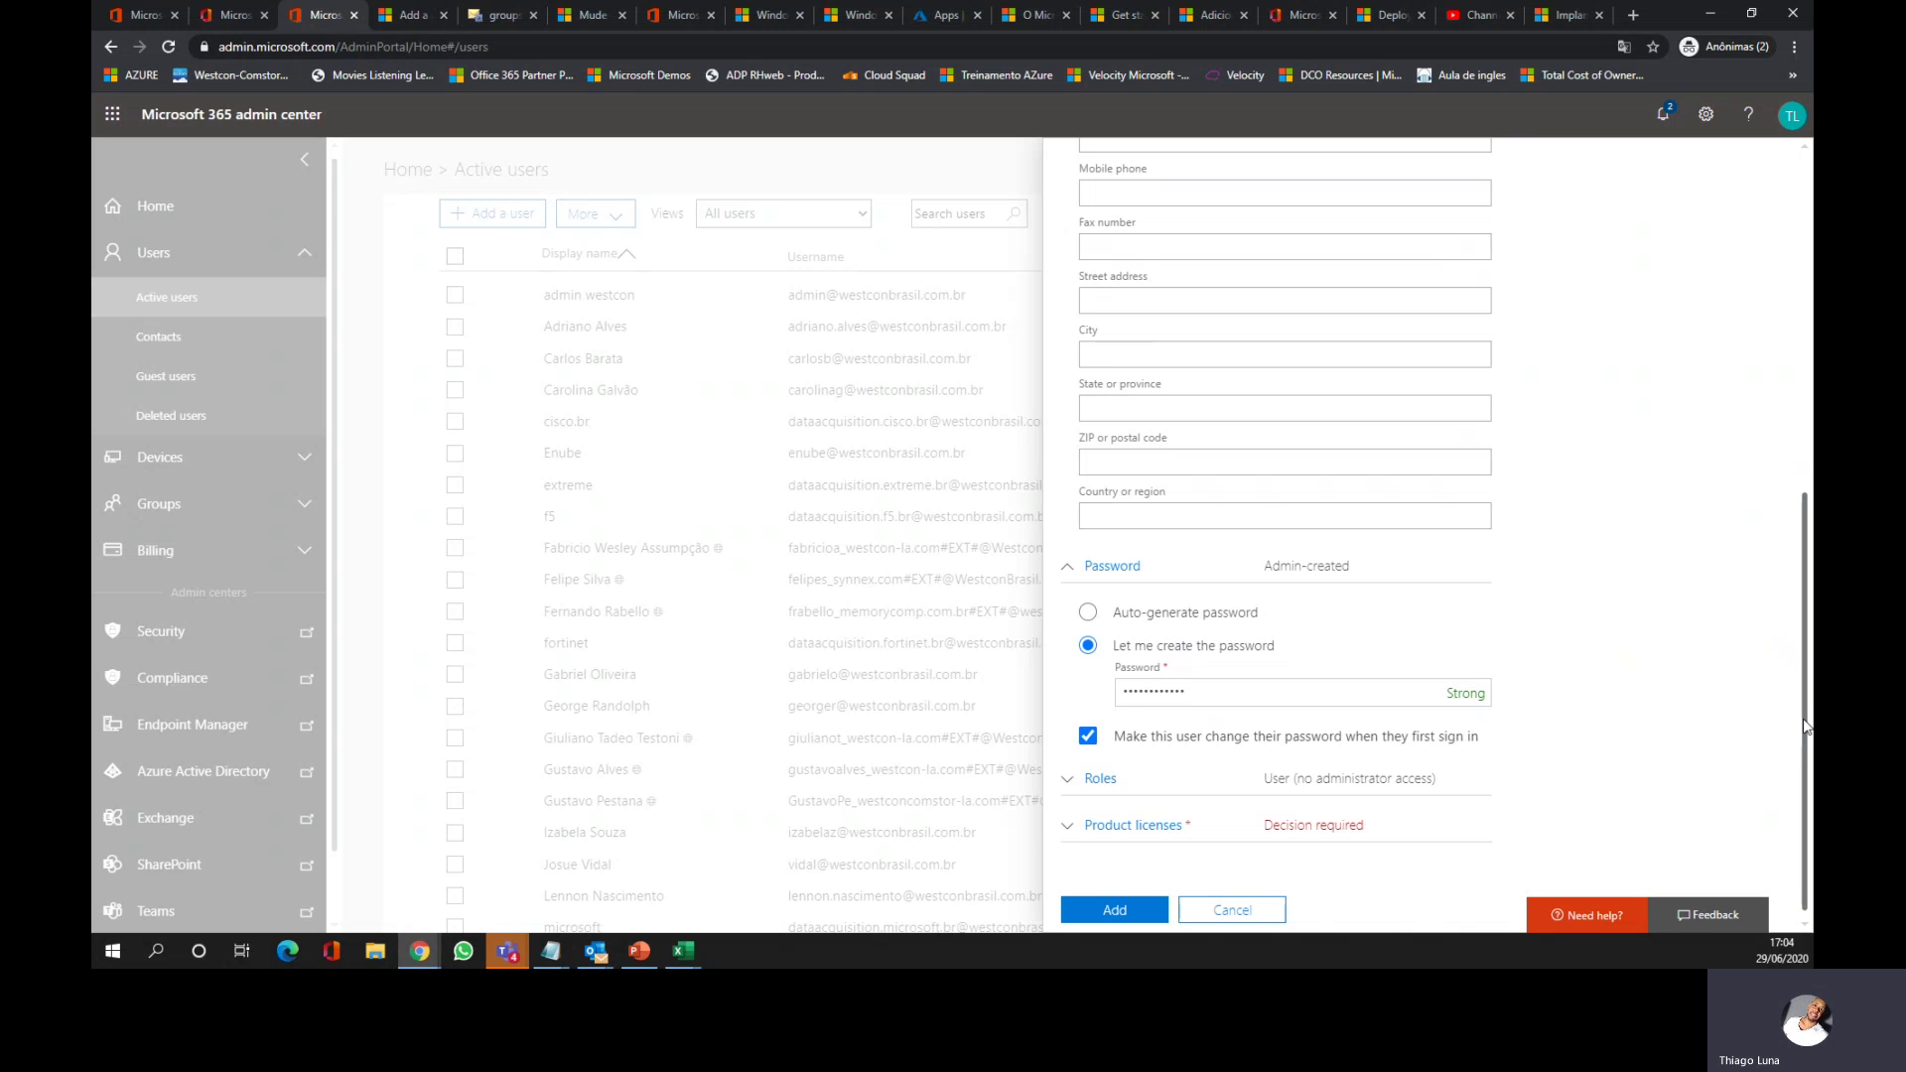
pyautogui.moveTo(1808, 728)
pyautogui.mouseDown()
pyautogui.moveTo(1801, 433)
pyautogui.moveTo(1790, 736)
pyautogui.mouseUp()
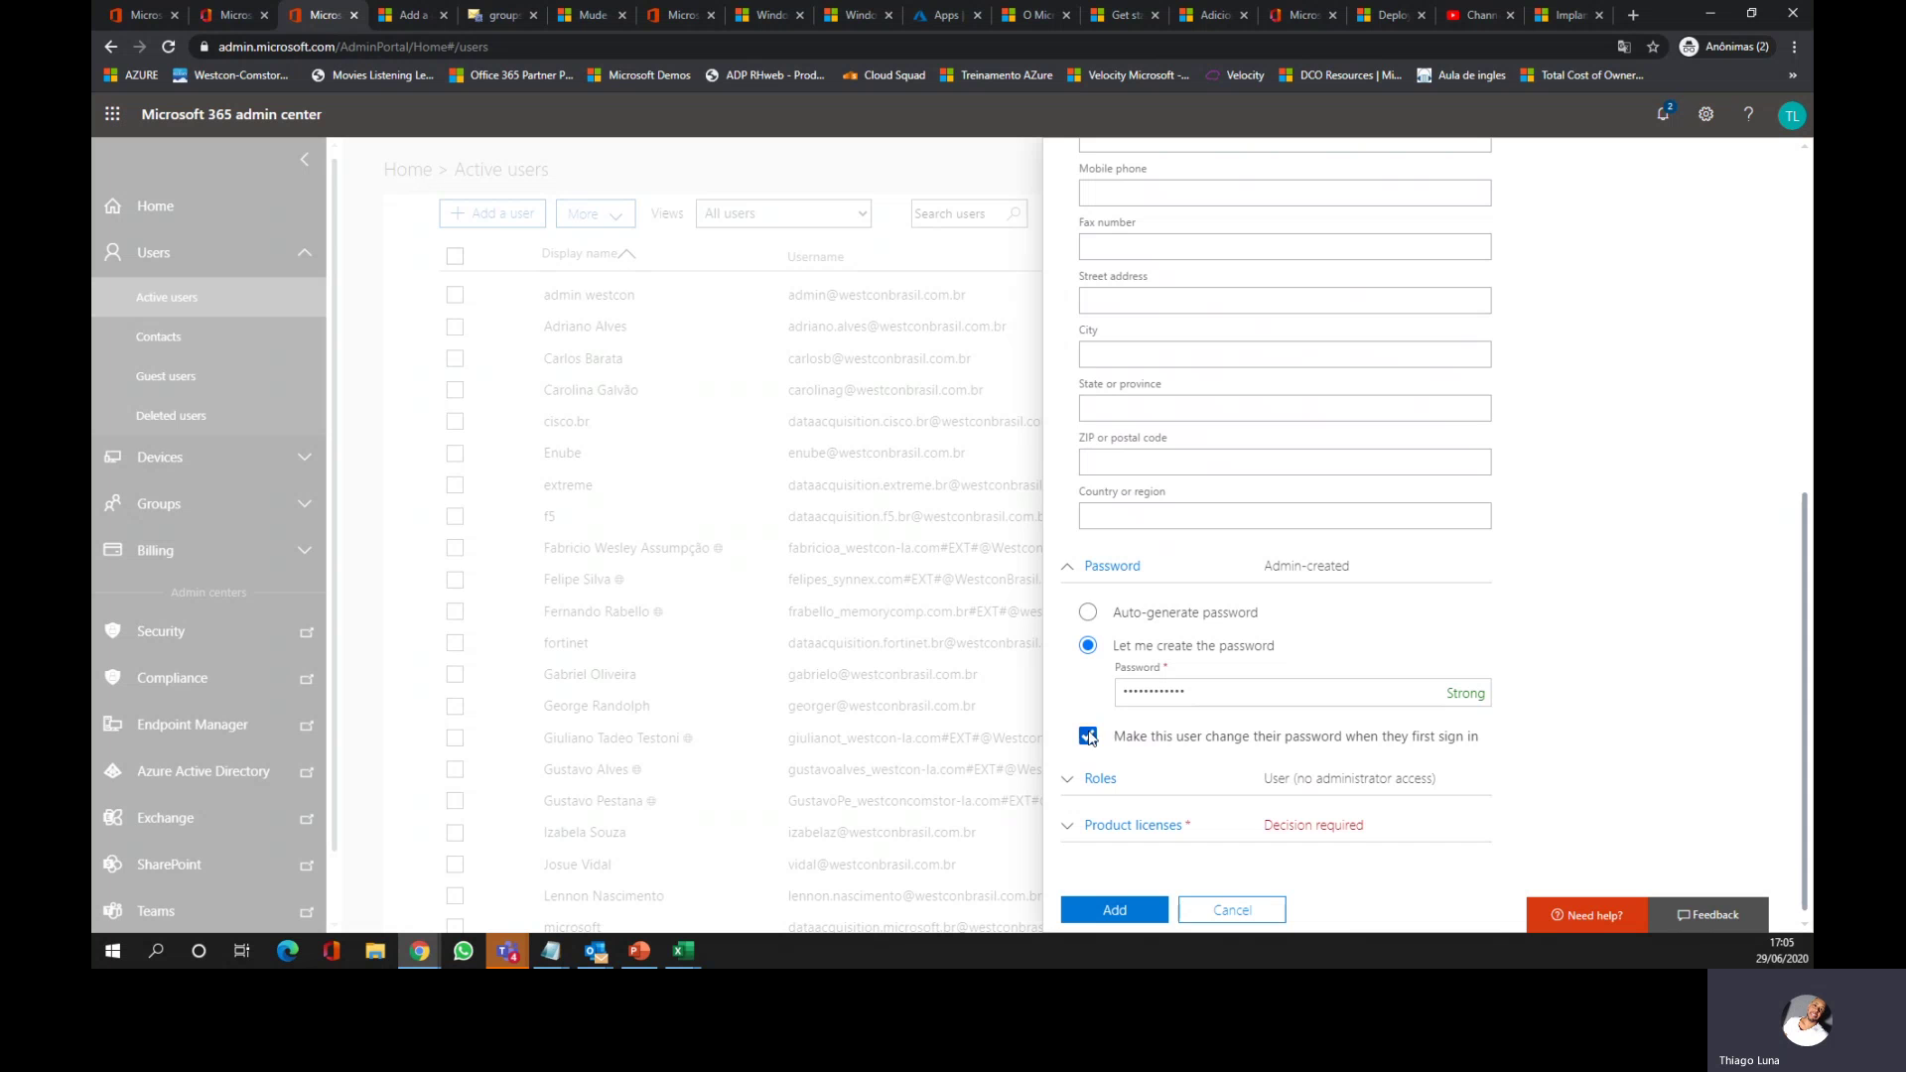
# Step: Make the new user a Customized administrator with the Helpdesk administrator role ticked
pyautogui.click(1069, 782)
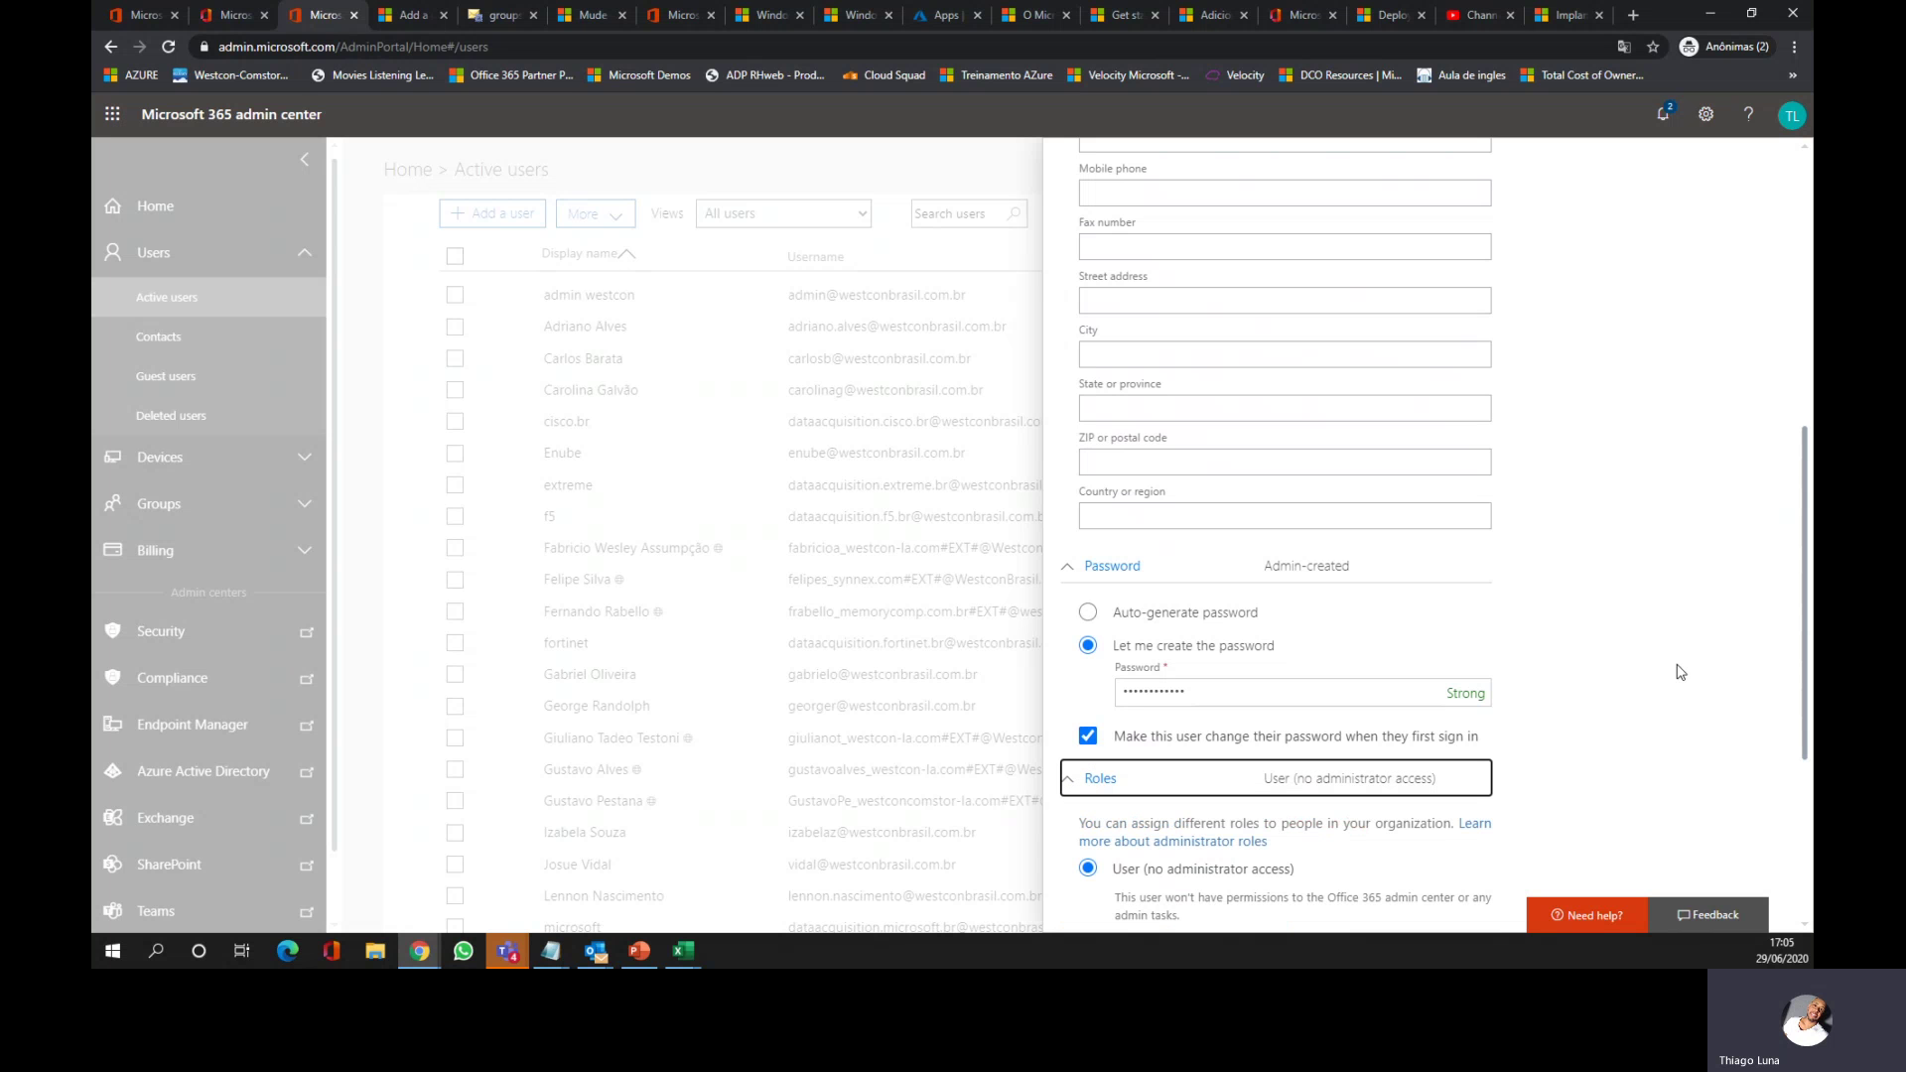
pyautogui.moveTo(1805, 611); pyautogui.dragTo(1806, 740)
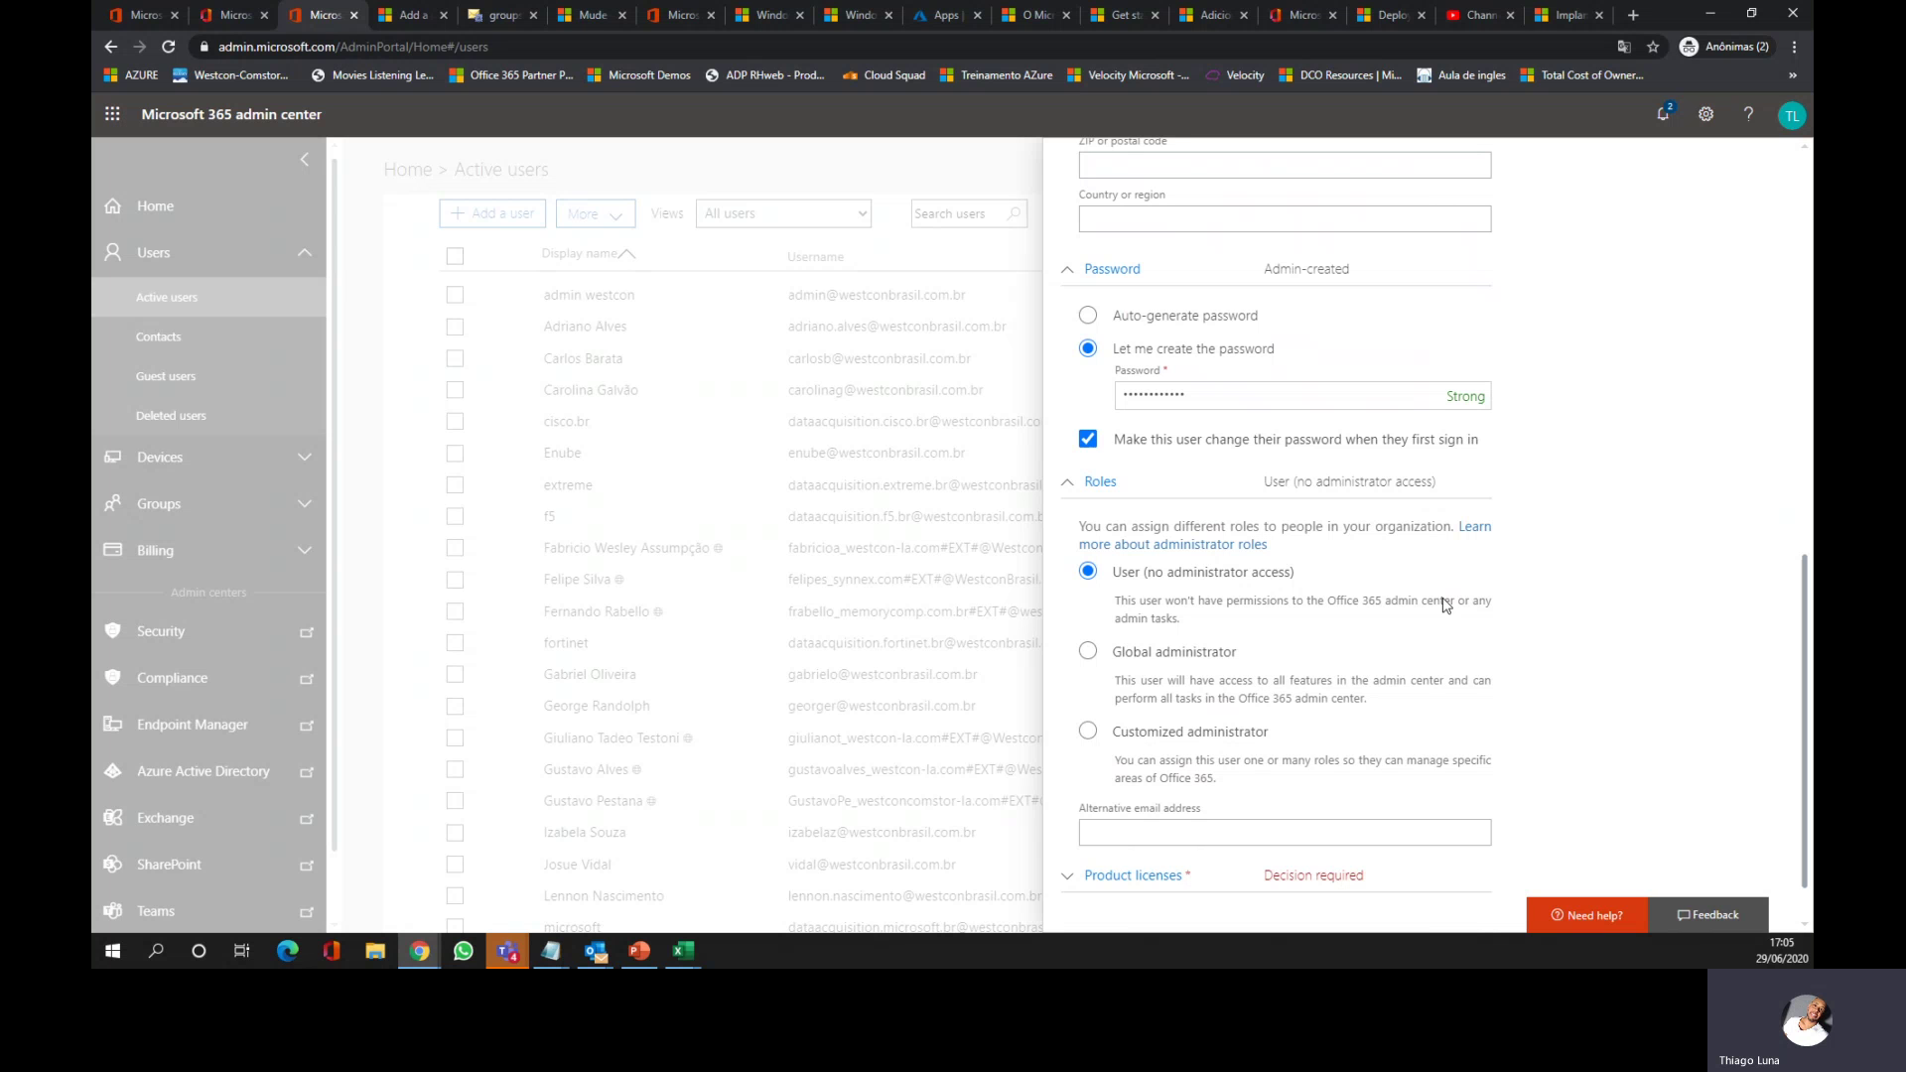
pyautogui.click(1089, 731)
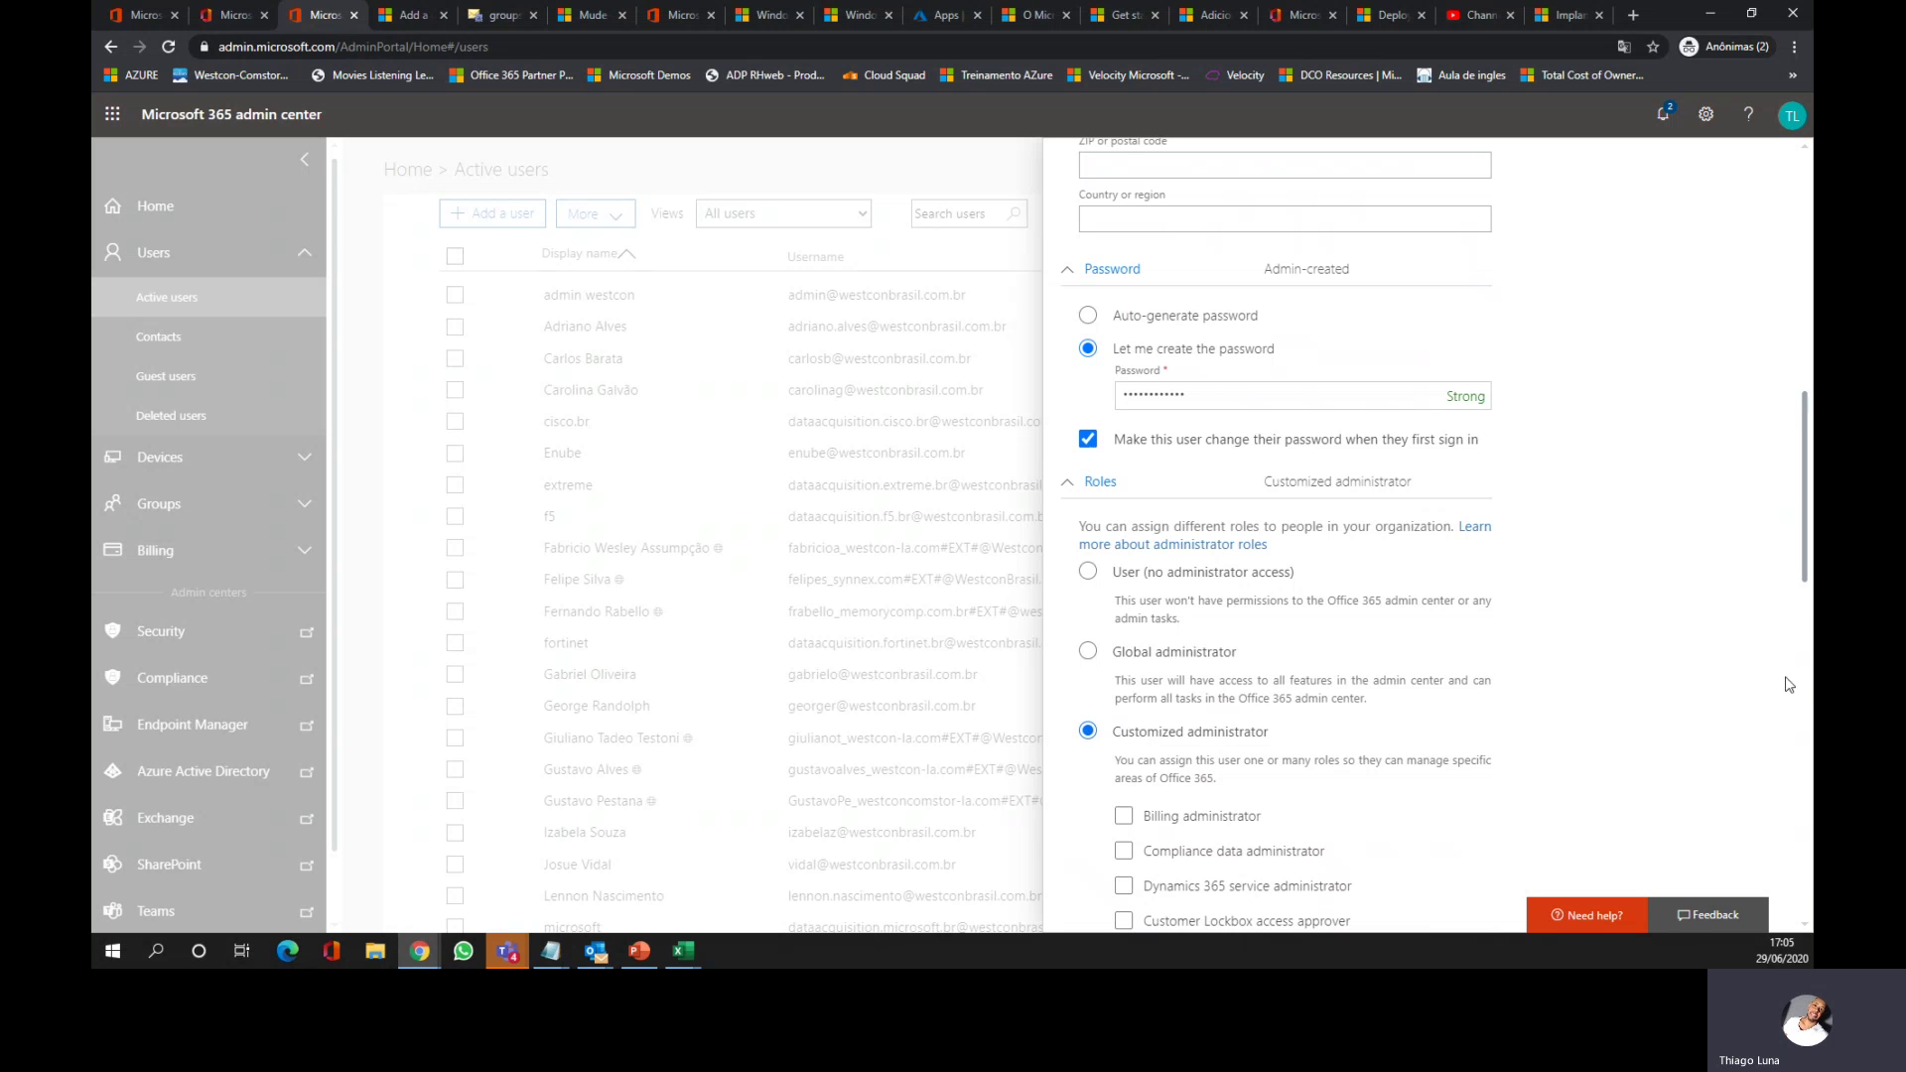
pyautogui.moveTo(1804, 524); pyautogui.dragTo(1812, 588)
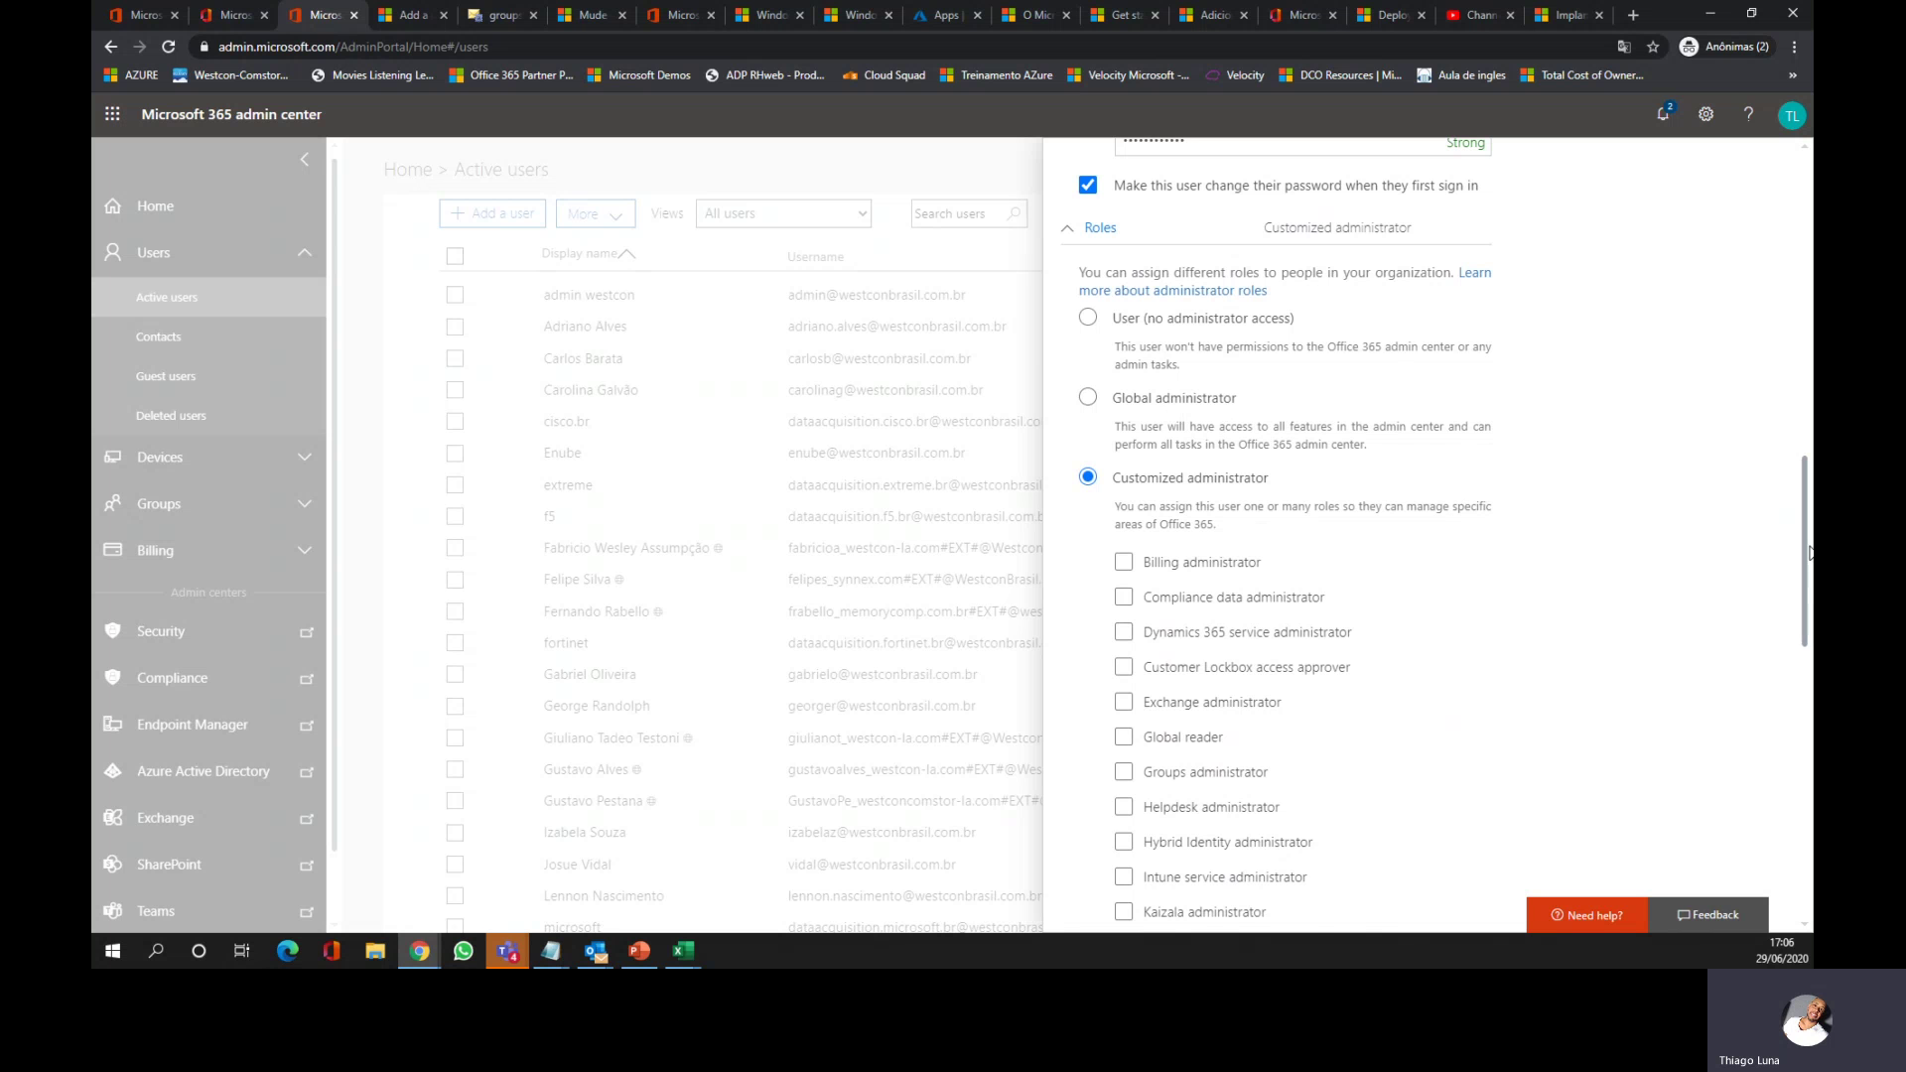
pyautogui.moveTo(1806, 563); pyautogui.dragTo(1805, 623)
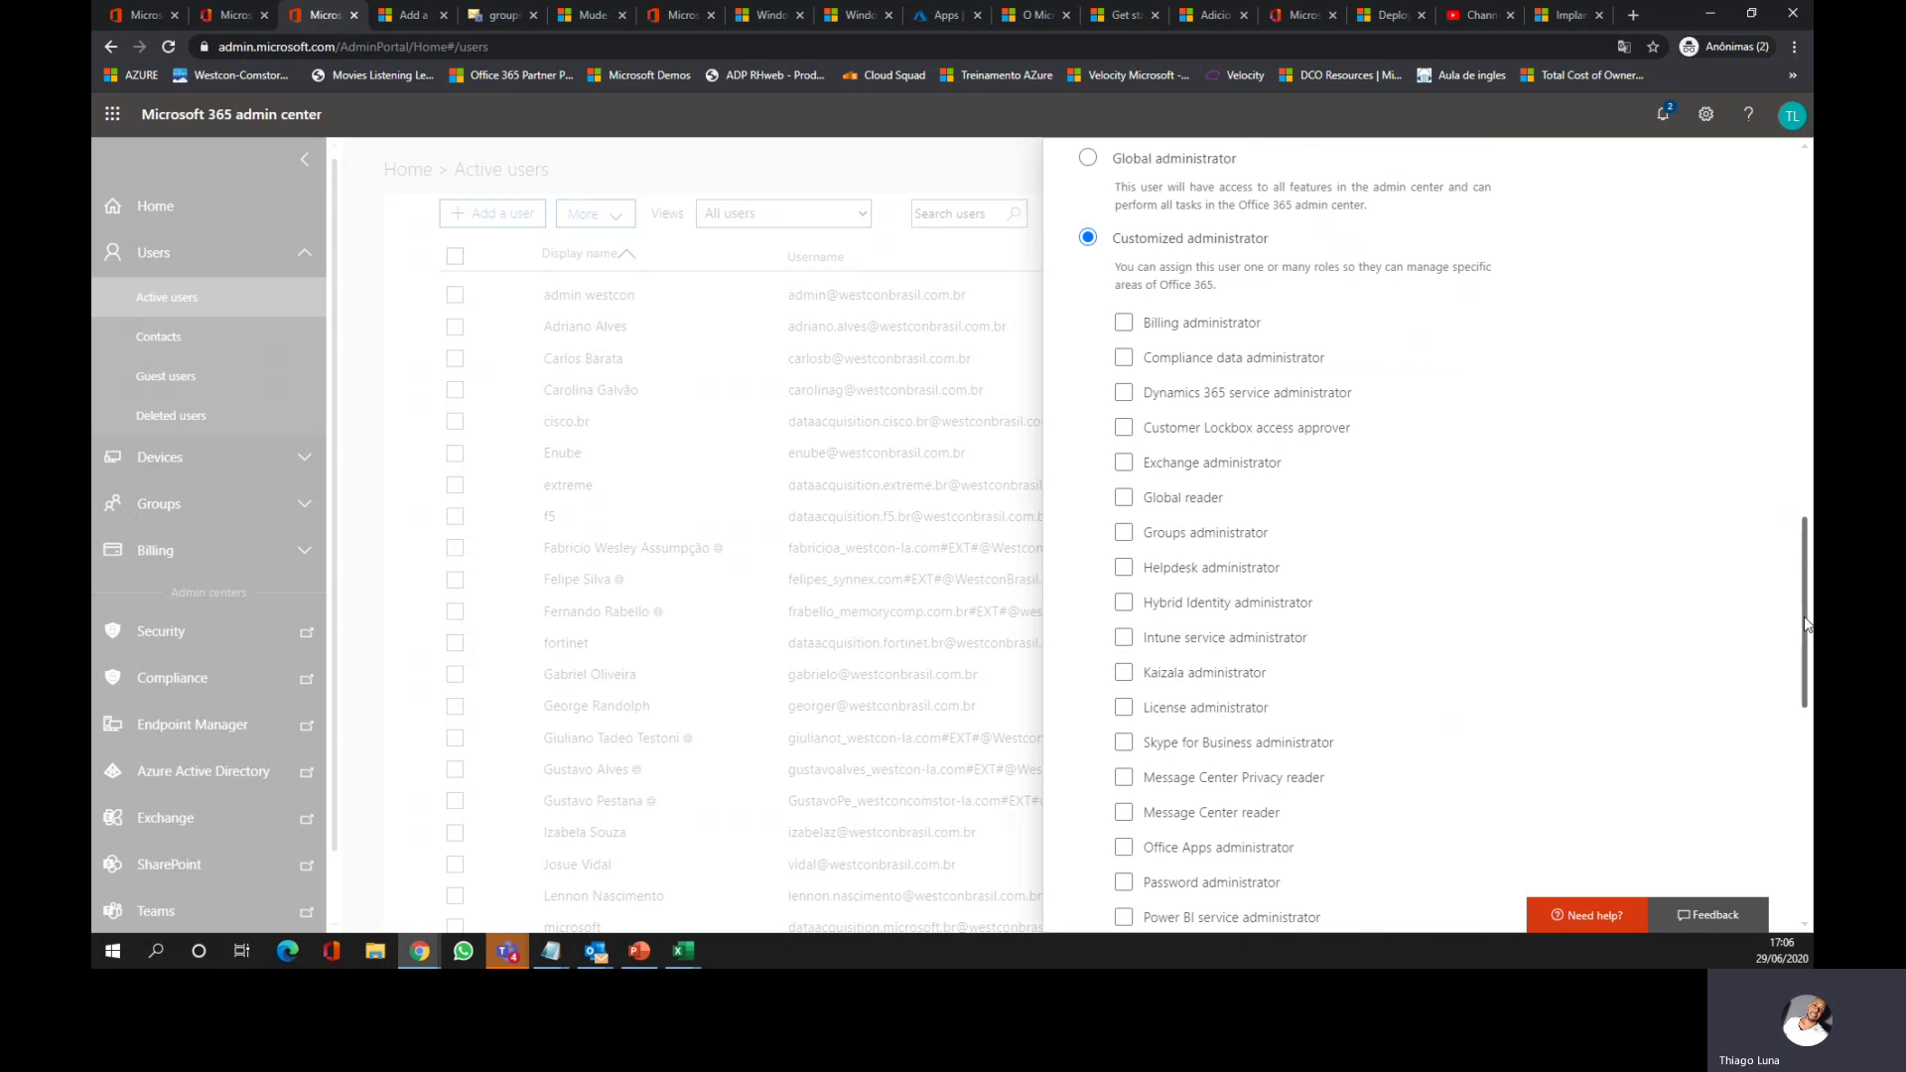
pyautogui.click(1180, 578)
pyautogui.moveTo(1806, 639); pyautogui.dragTo(1797, 884)
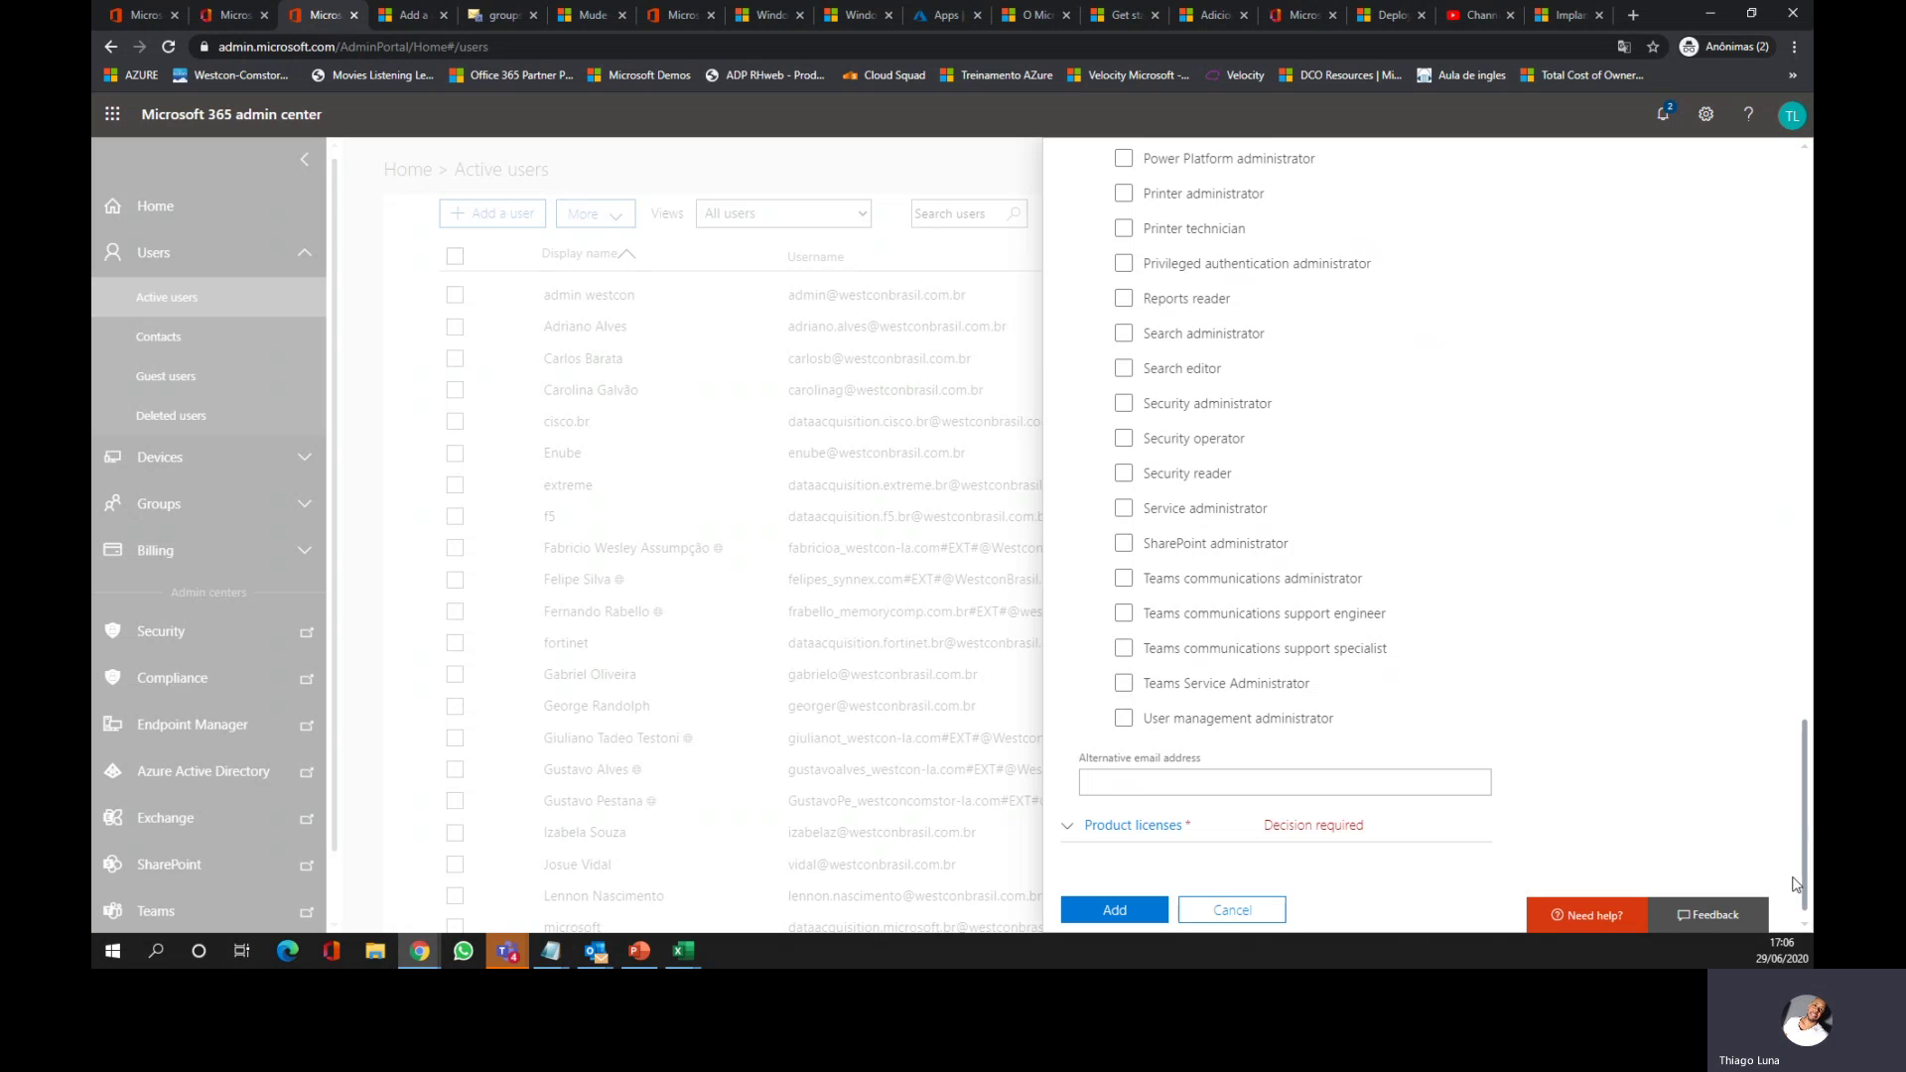
# Step: Switch on the Microsoft 365 Business Premium licence and add the user account
pyautogui.click(1076, 837)
pyautogui.moveTo(1805, 656); pyautogui.dragTo(1809, 770)
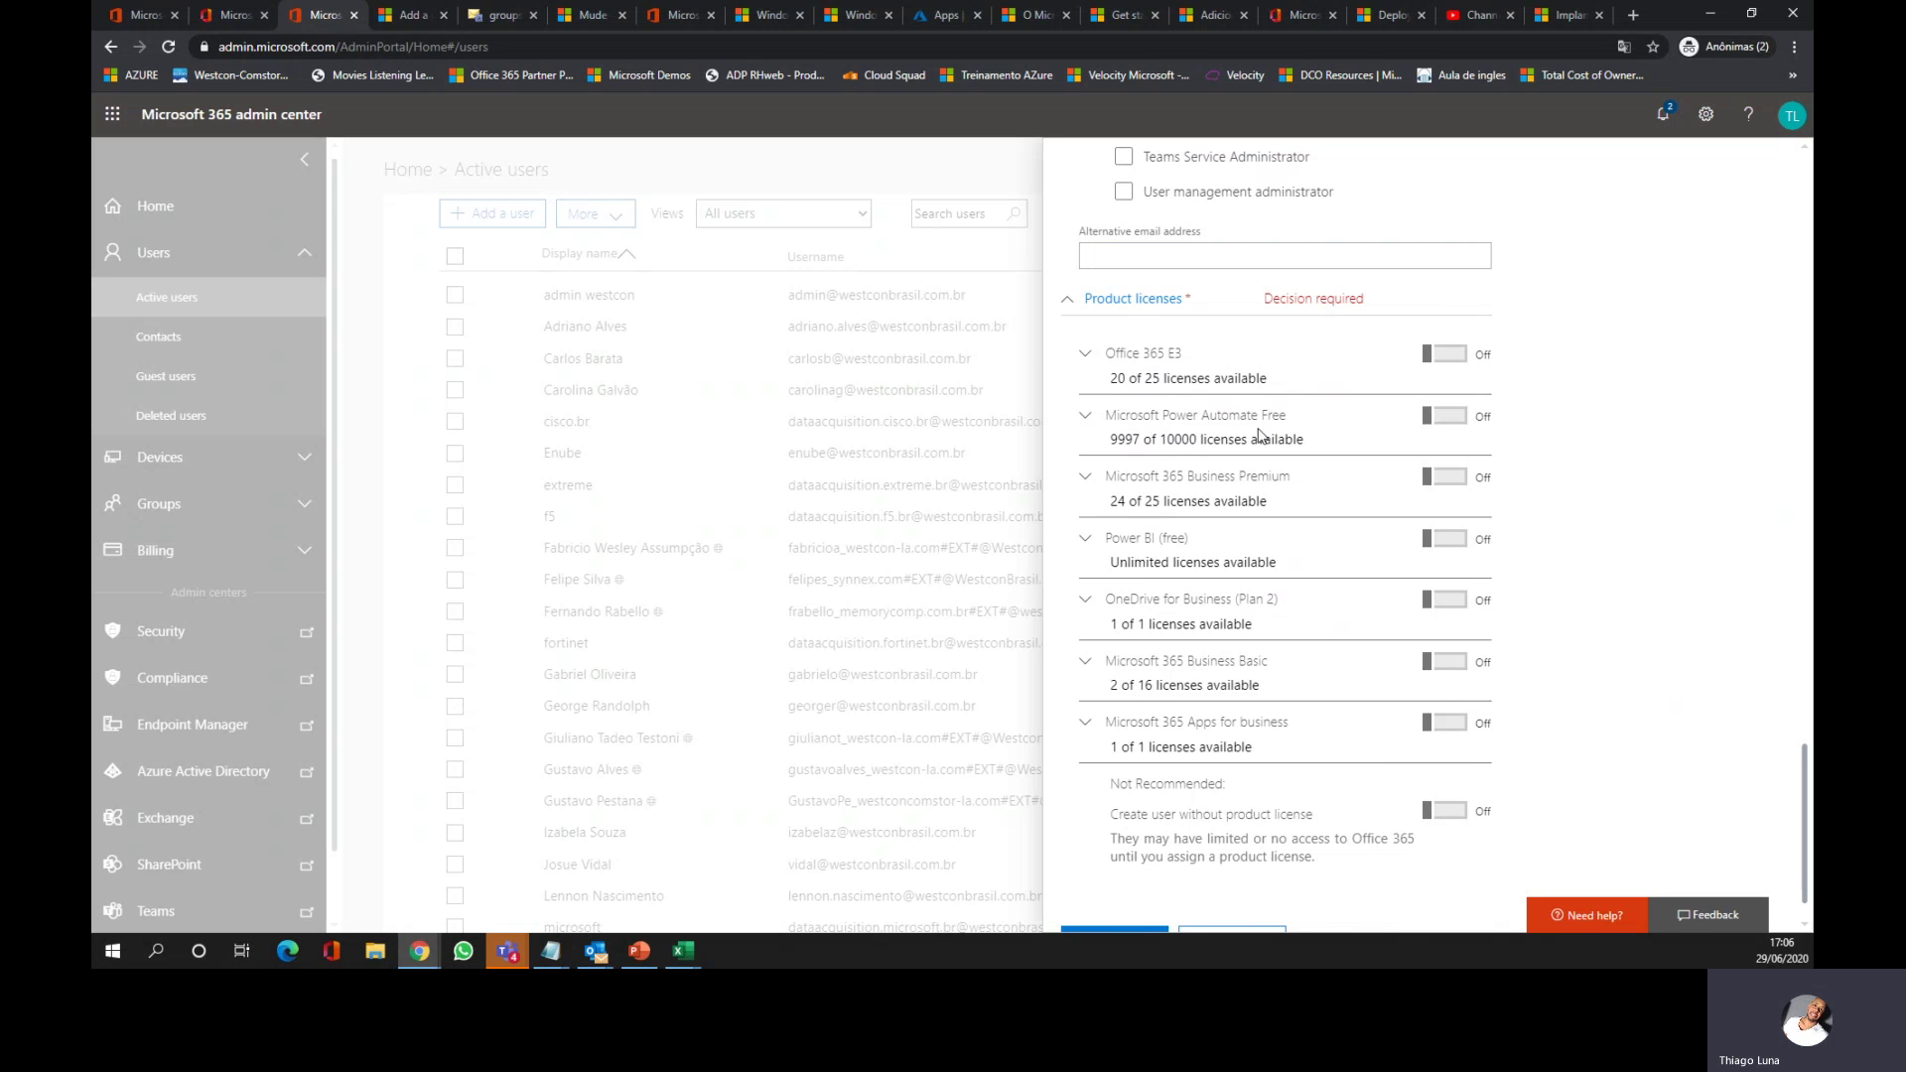
pyautogui.click(1454, 482)
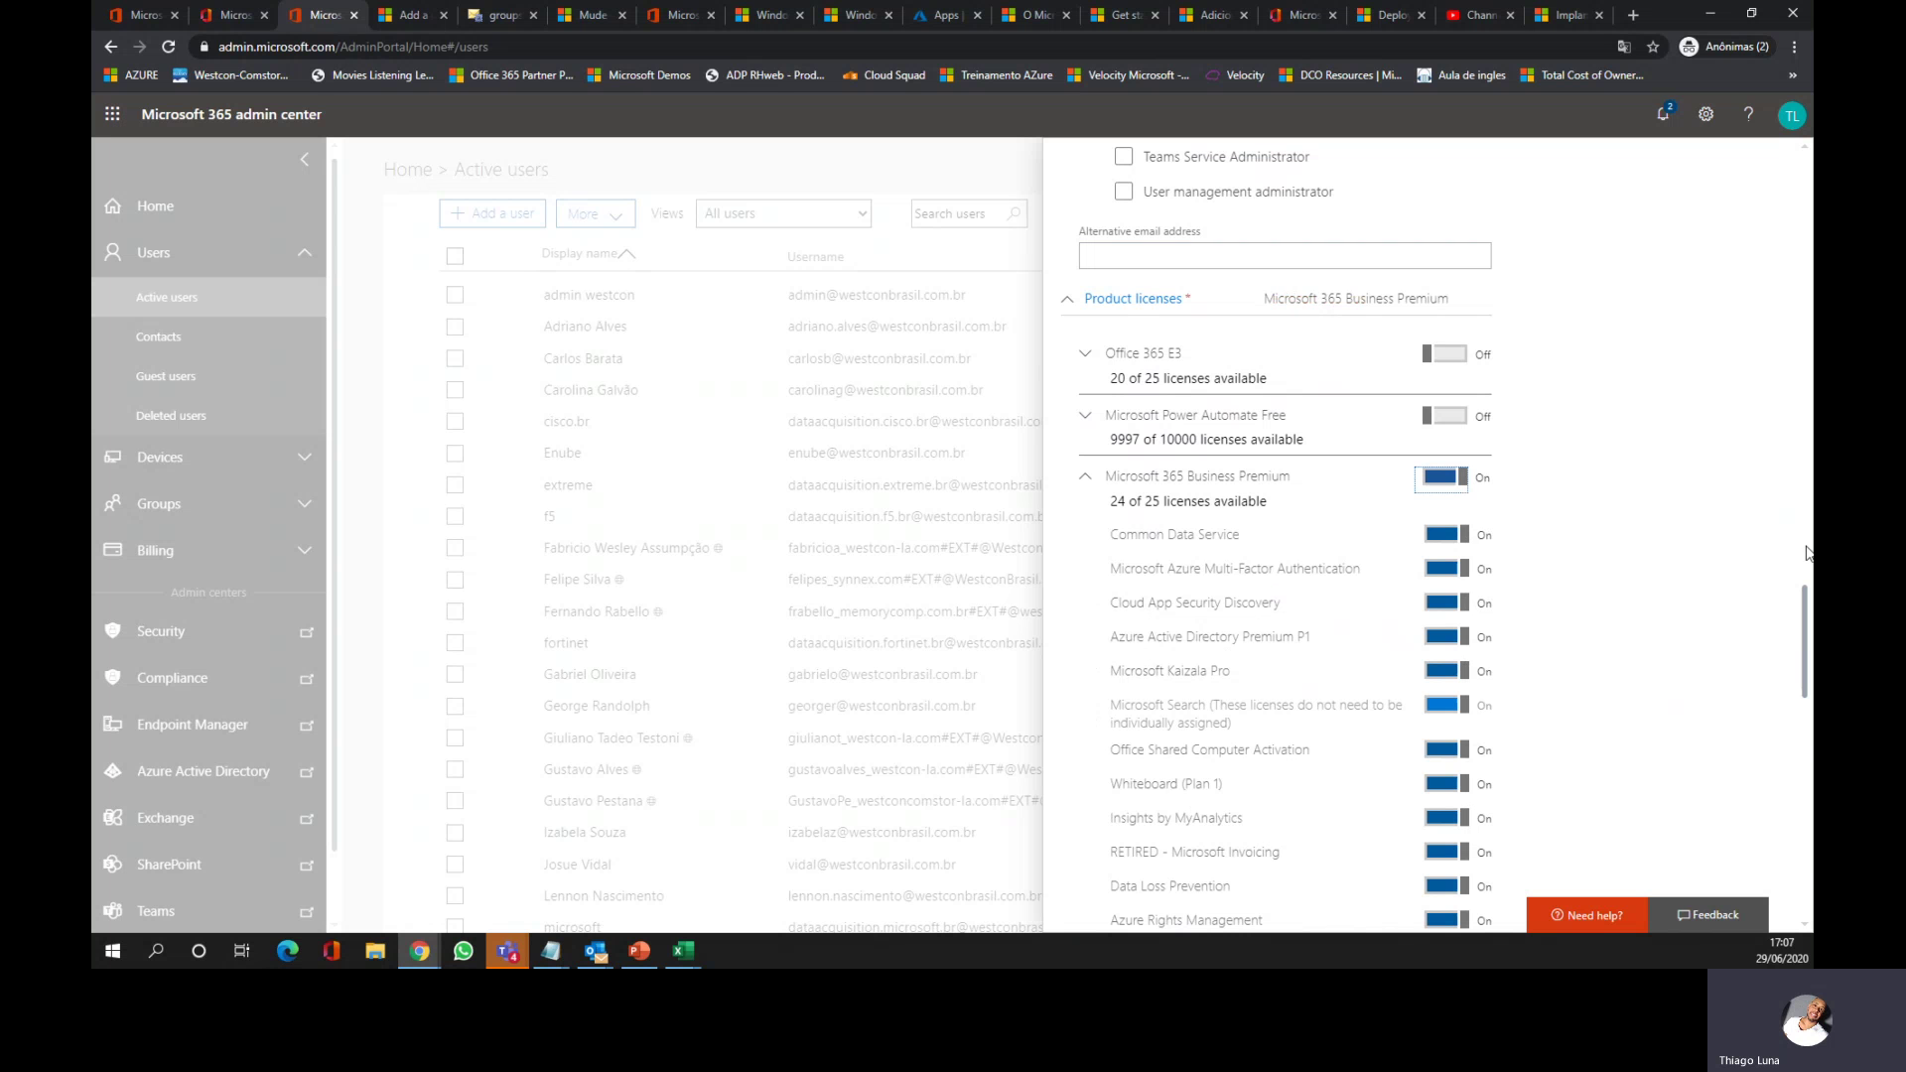
pyautogui.moveTo(1808, 624); pyautogui.dragTo(1797, 843)
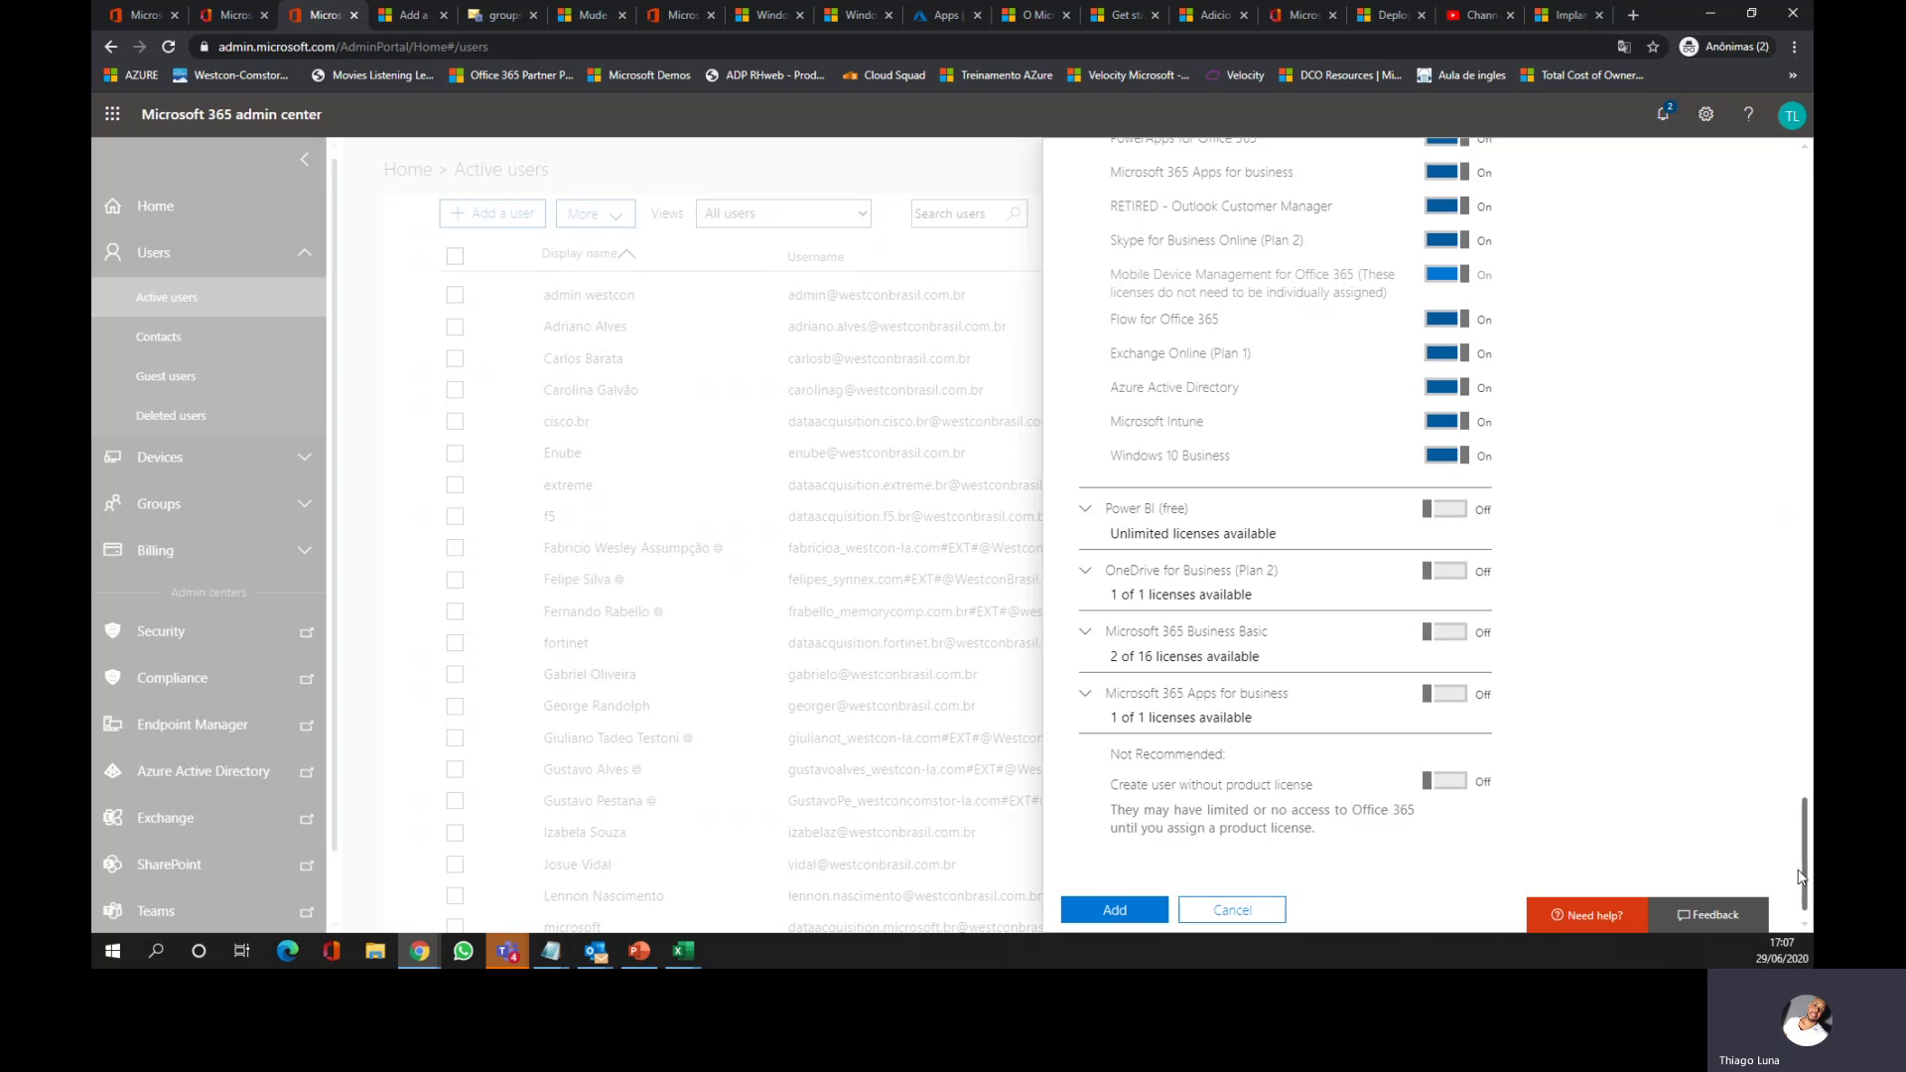
pyautogui.click(1114, 912)
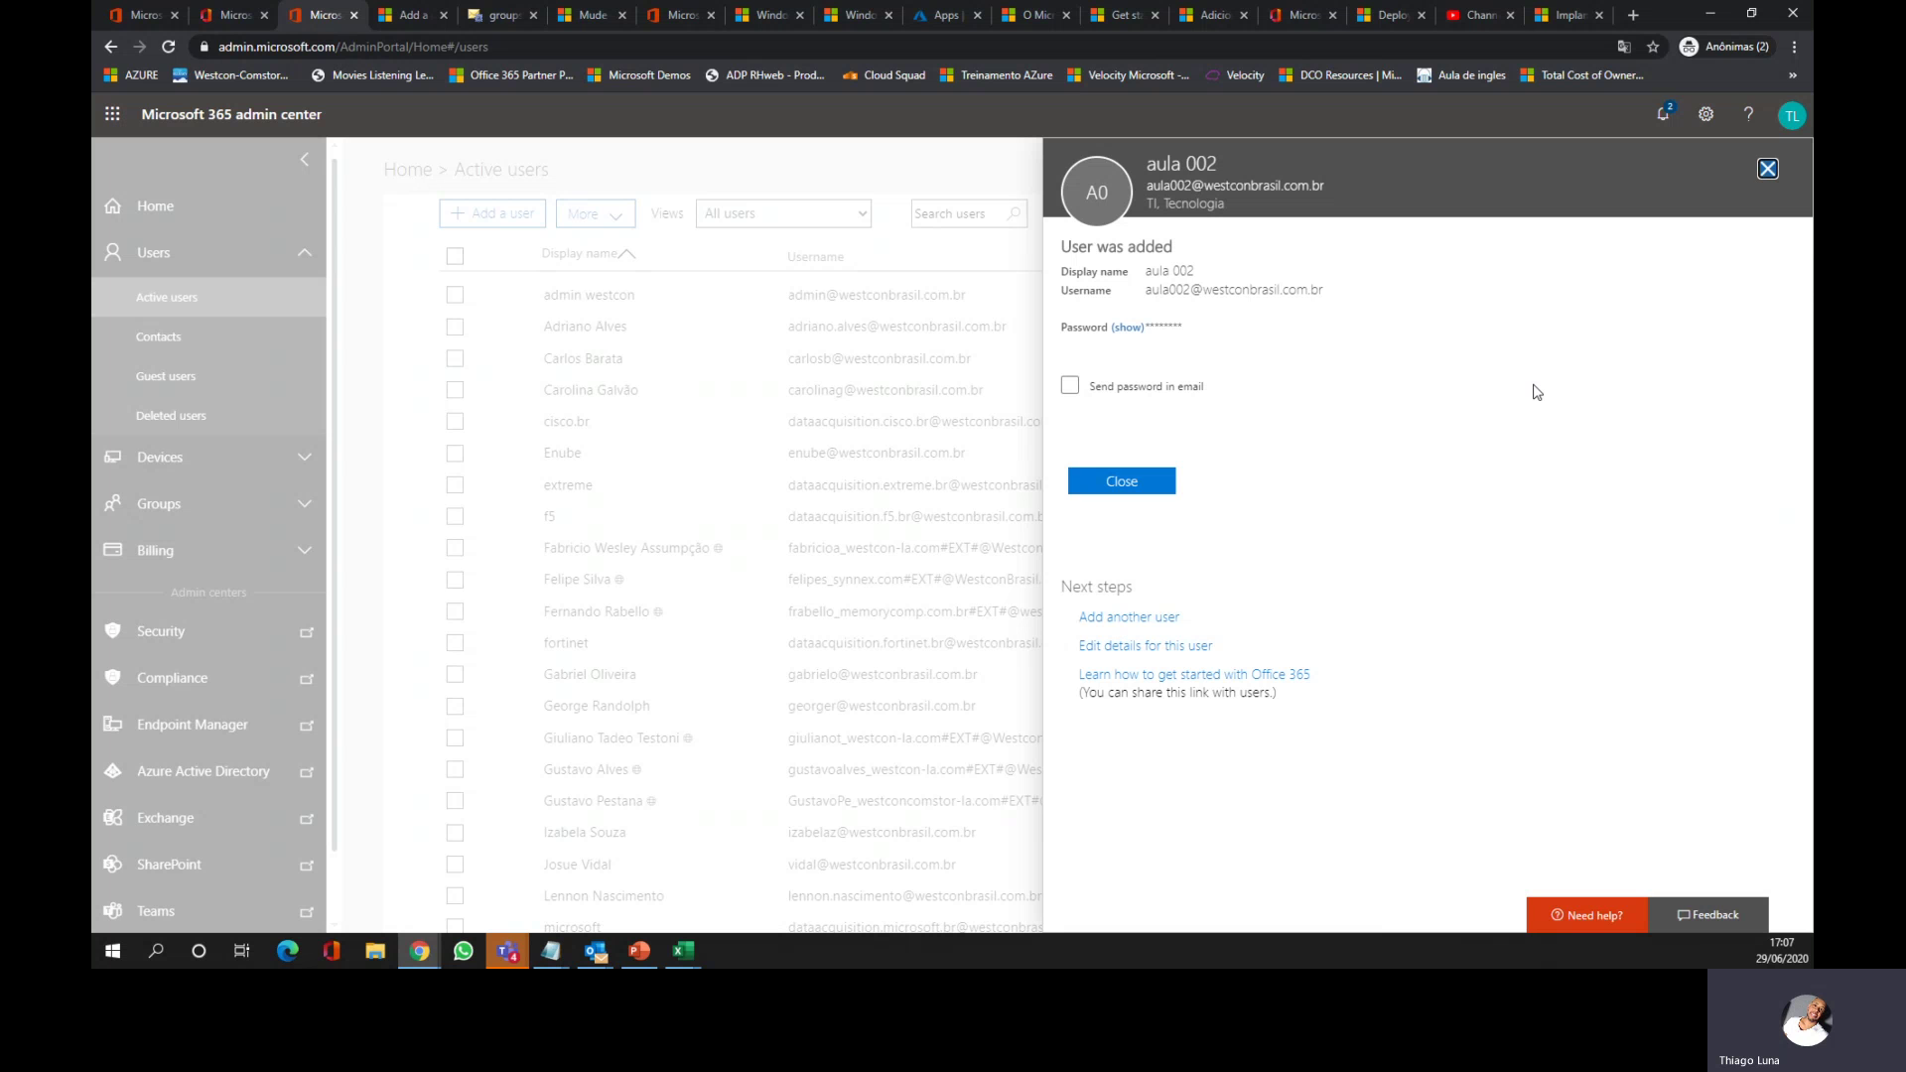
# Step: Turn on emailing the new password to the recipient address and briefly reveal the password
pyautogui.click(1071, 386)
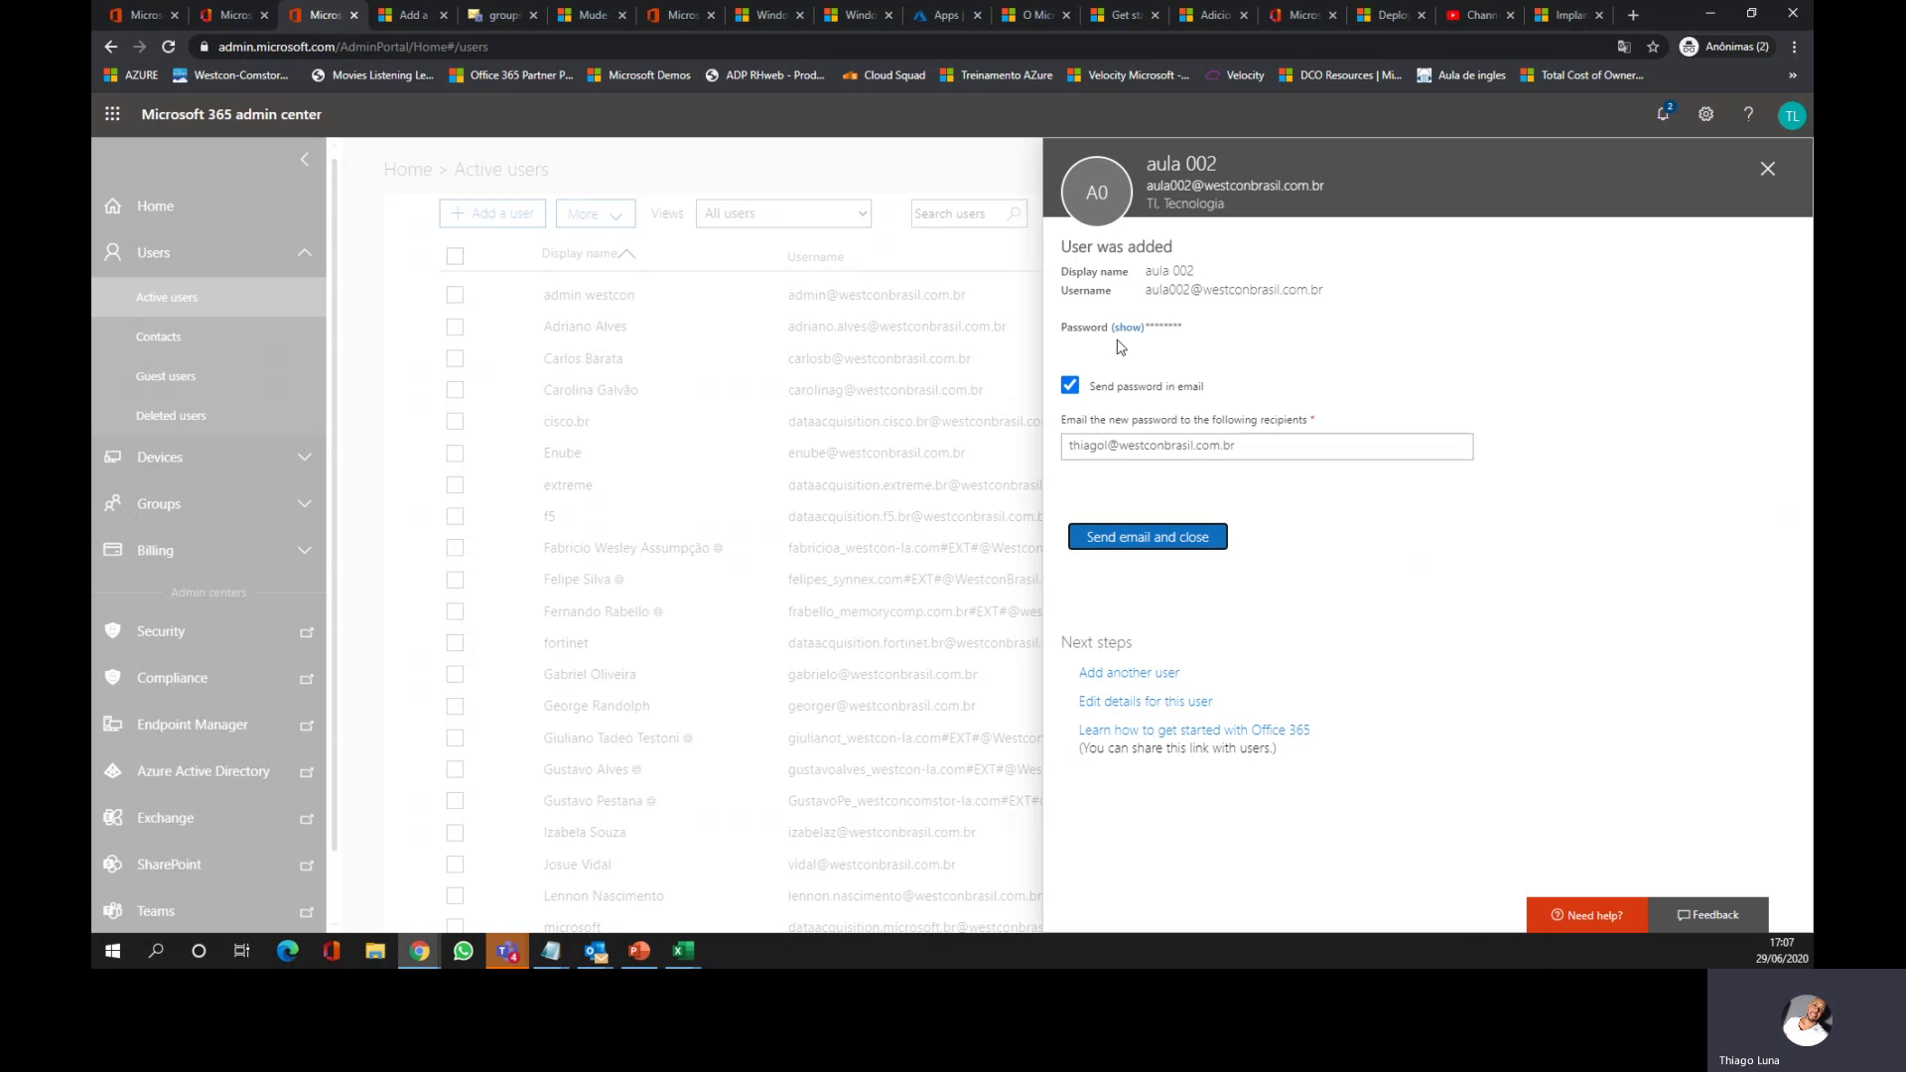
pyautogui.click(1129, 329)
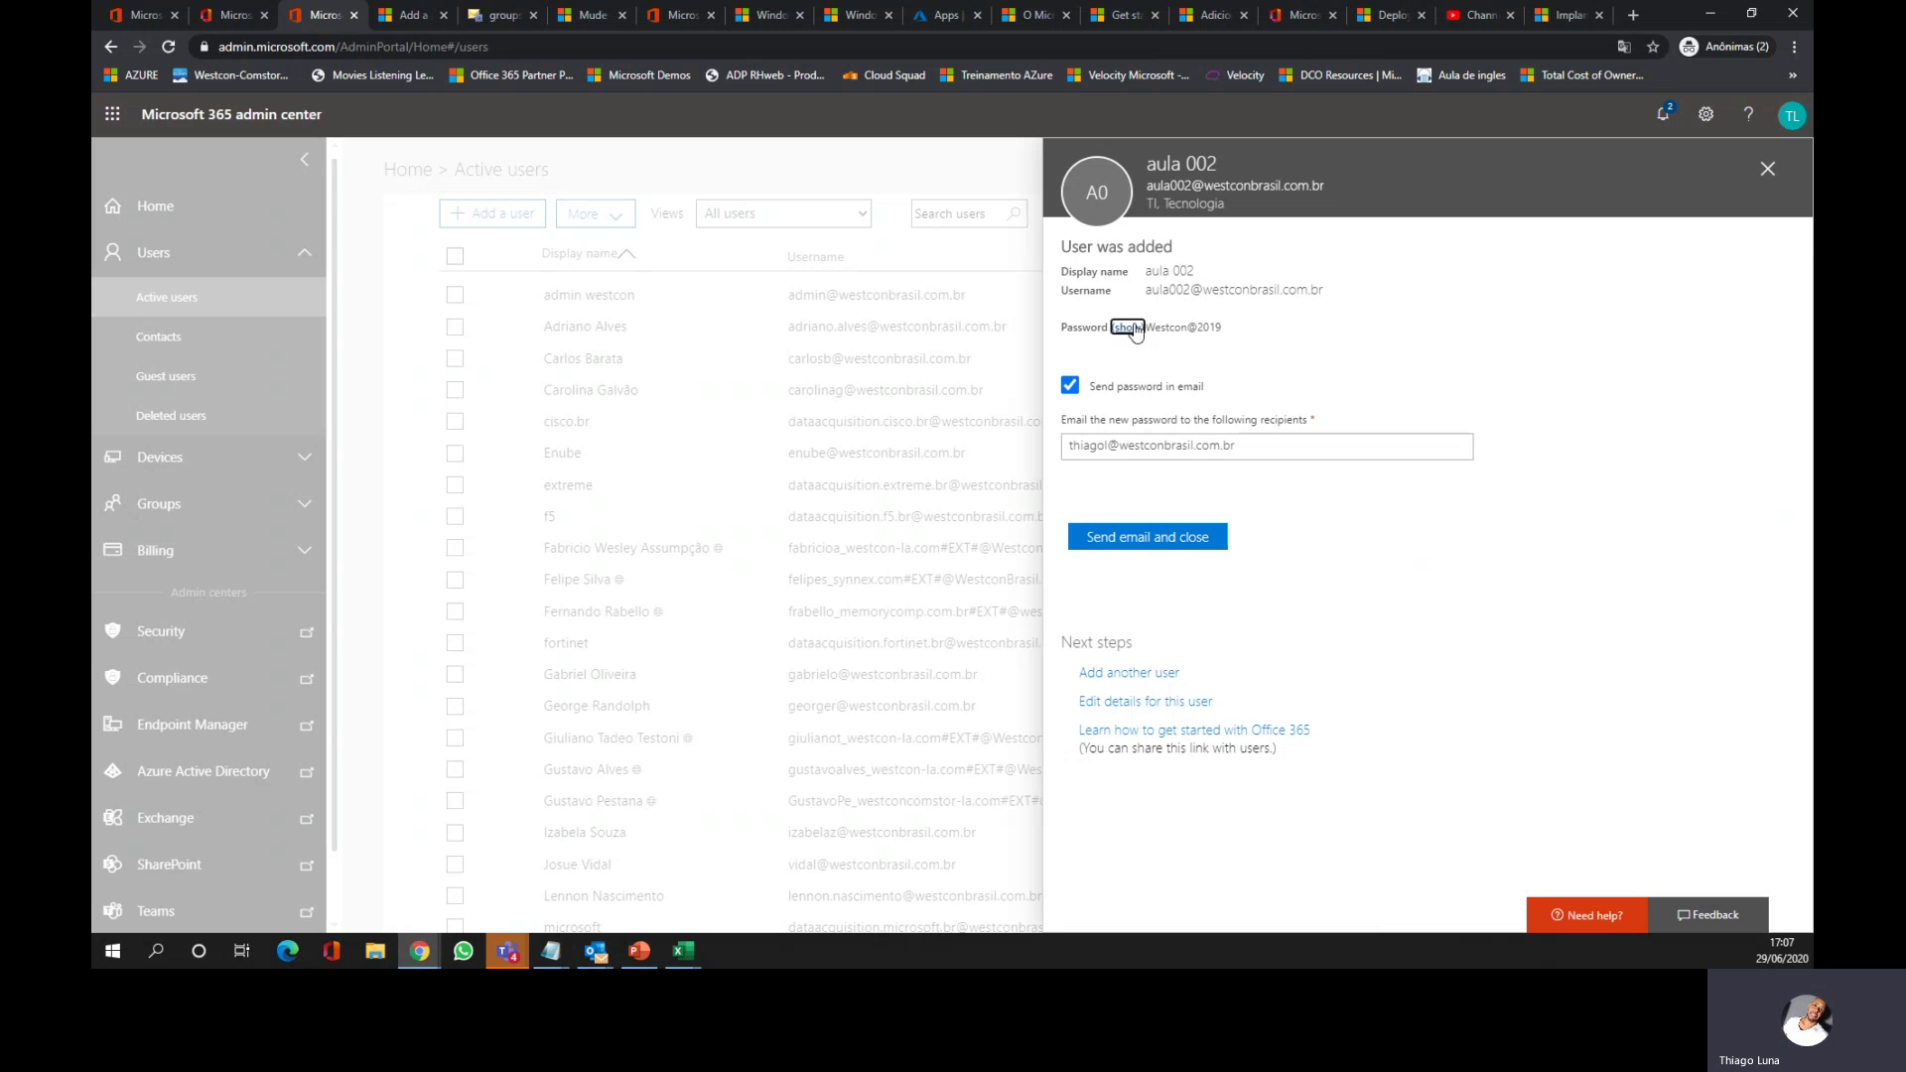
pyautogui.click(1131, 328)
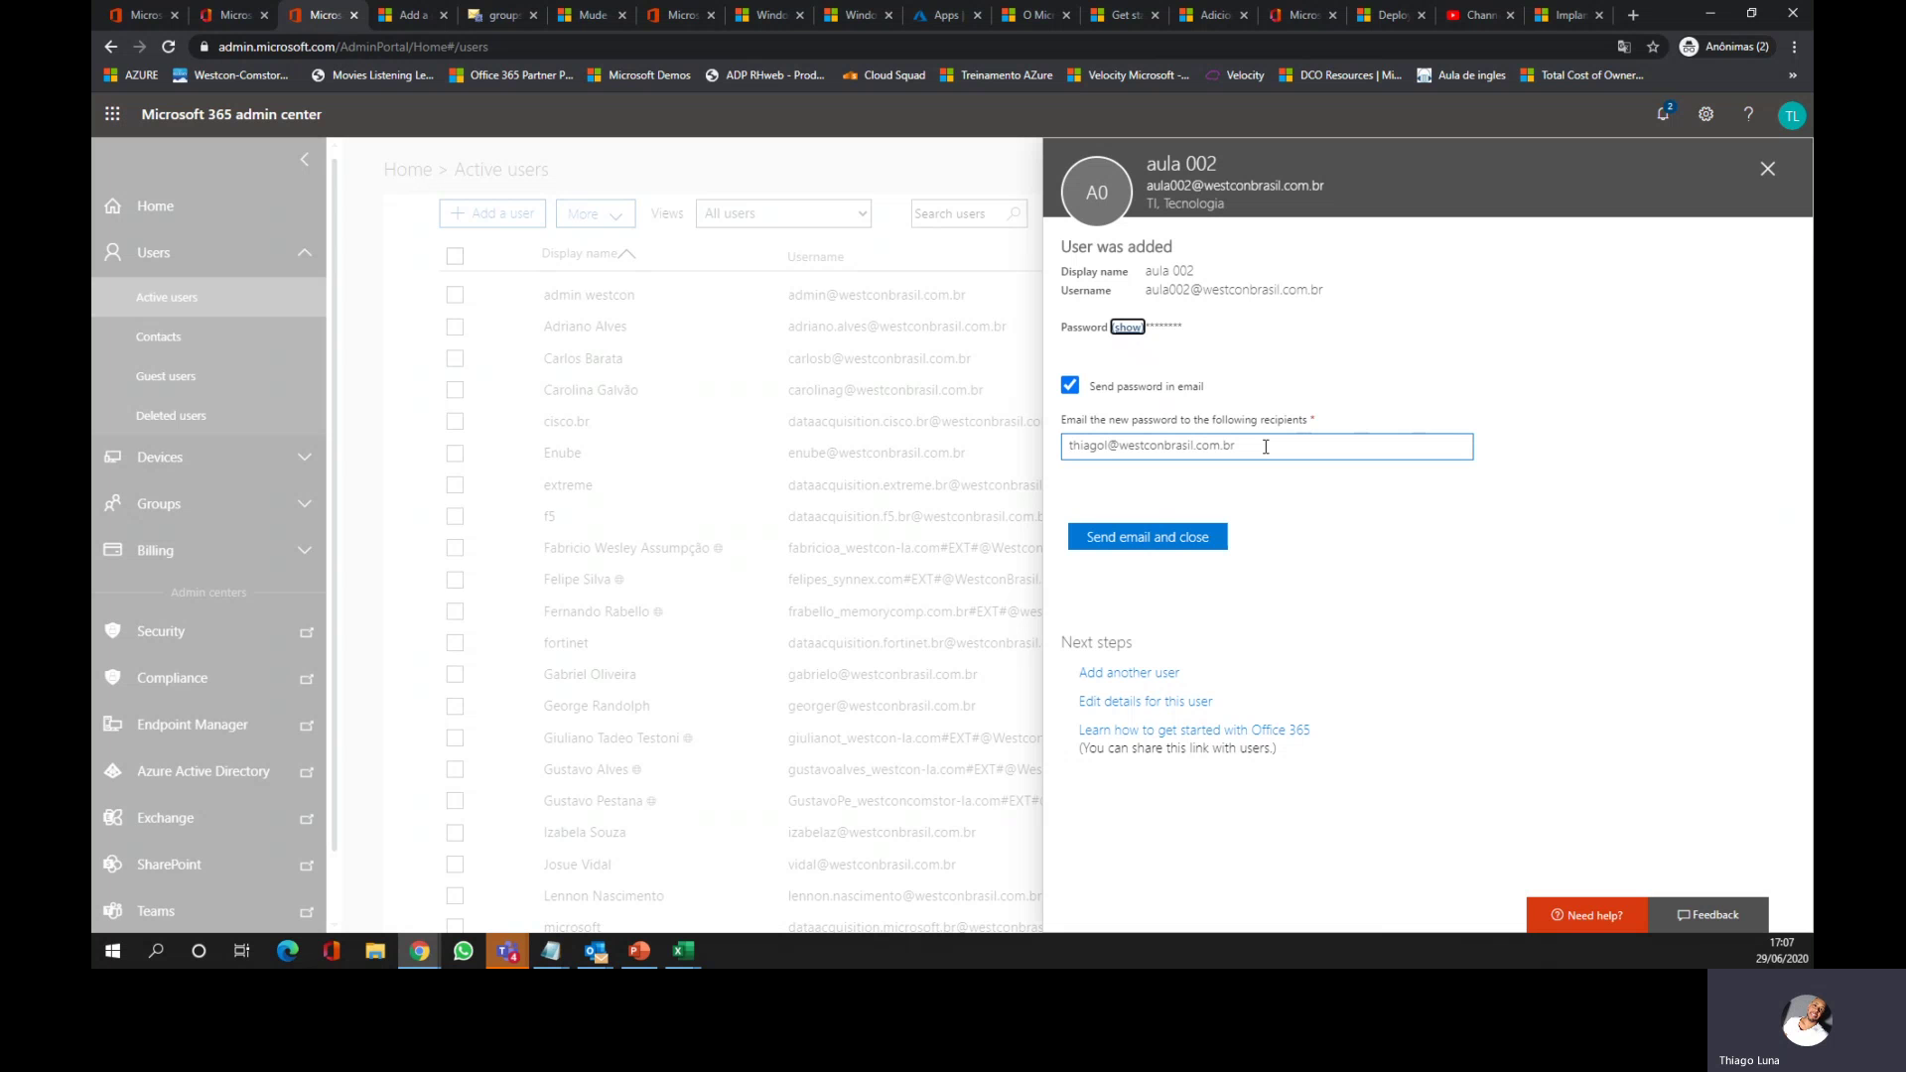
pyautogui.moveTo(1241, 447); pyautogui.dragTo(1071, 454)
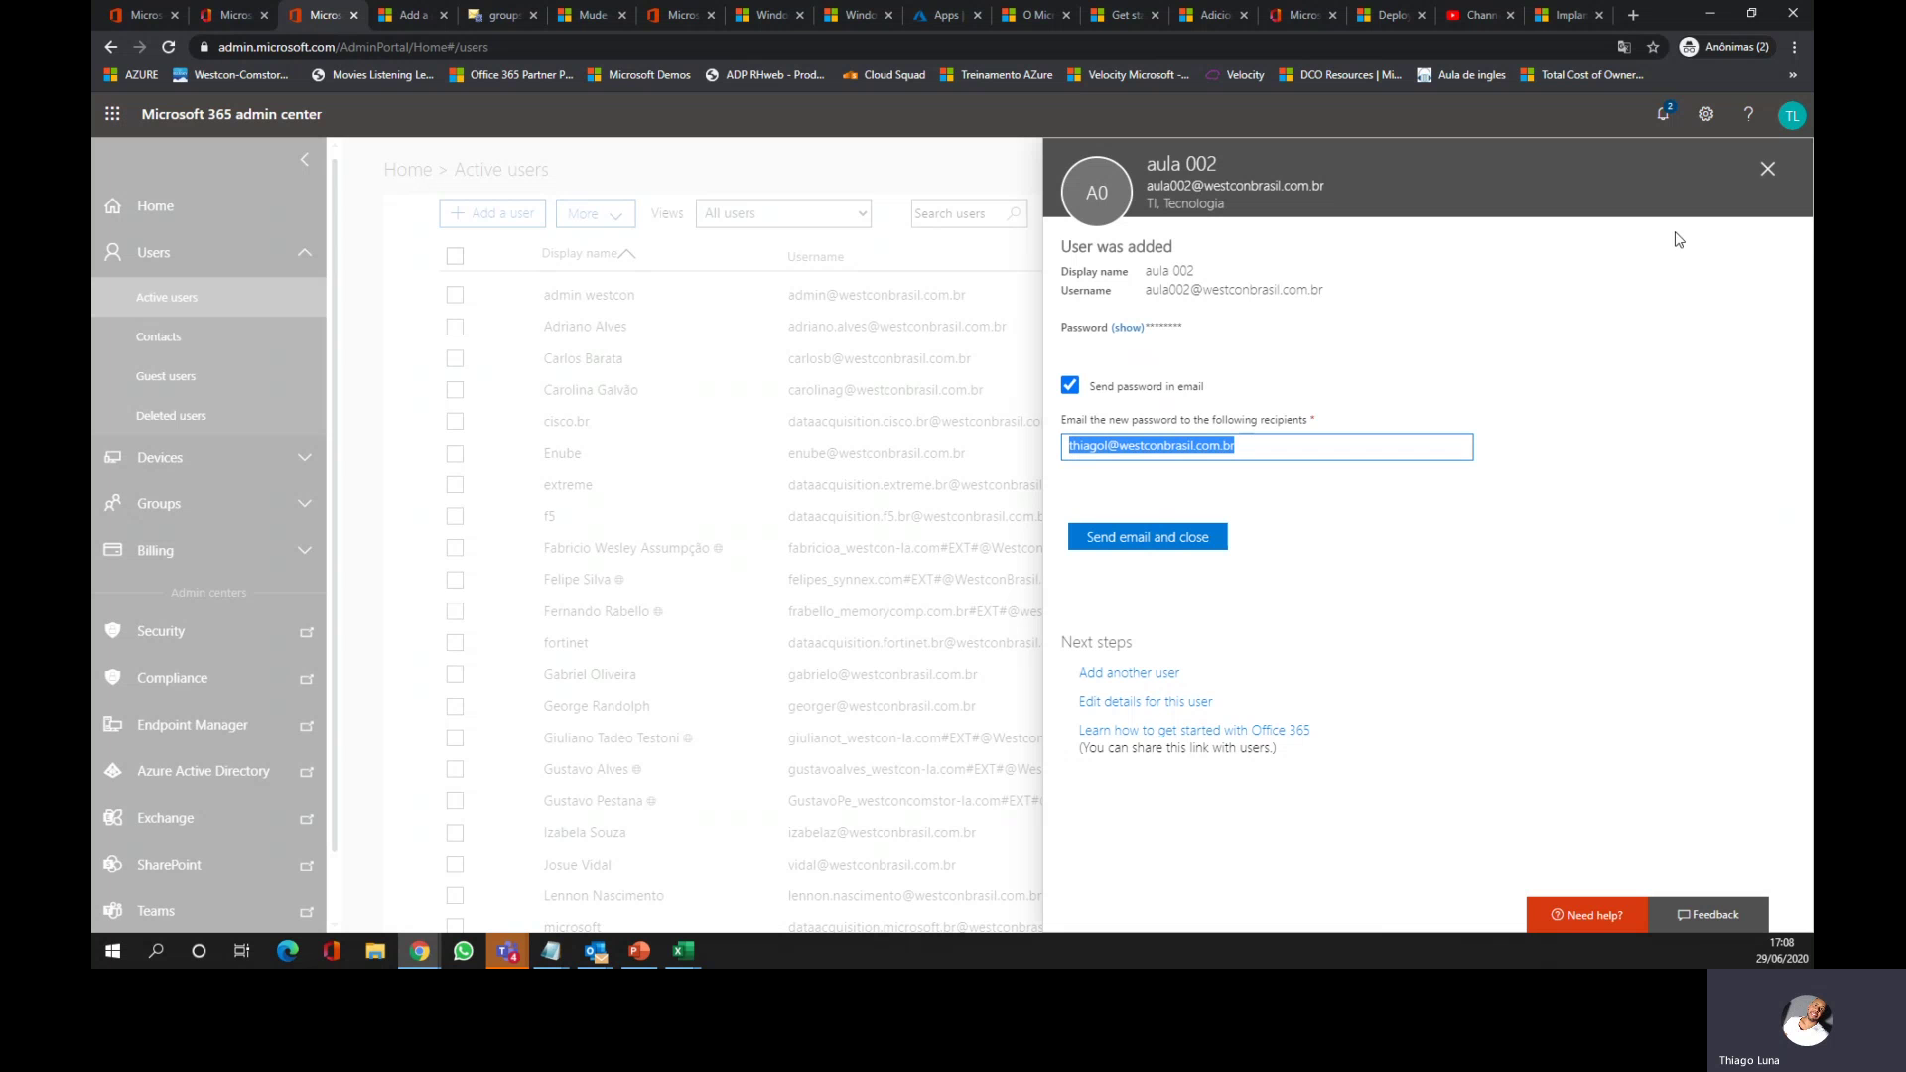
pyautogui.click(1768, 170)
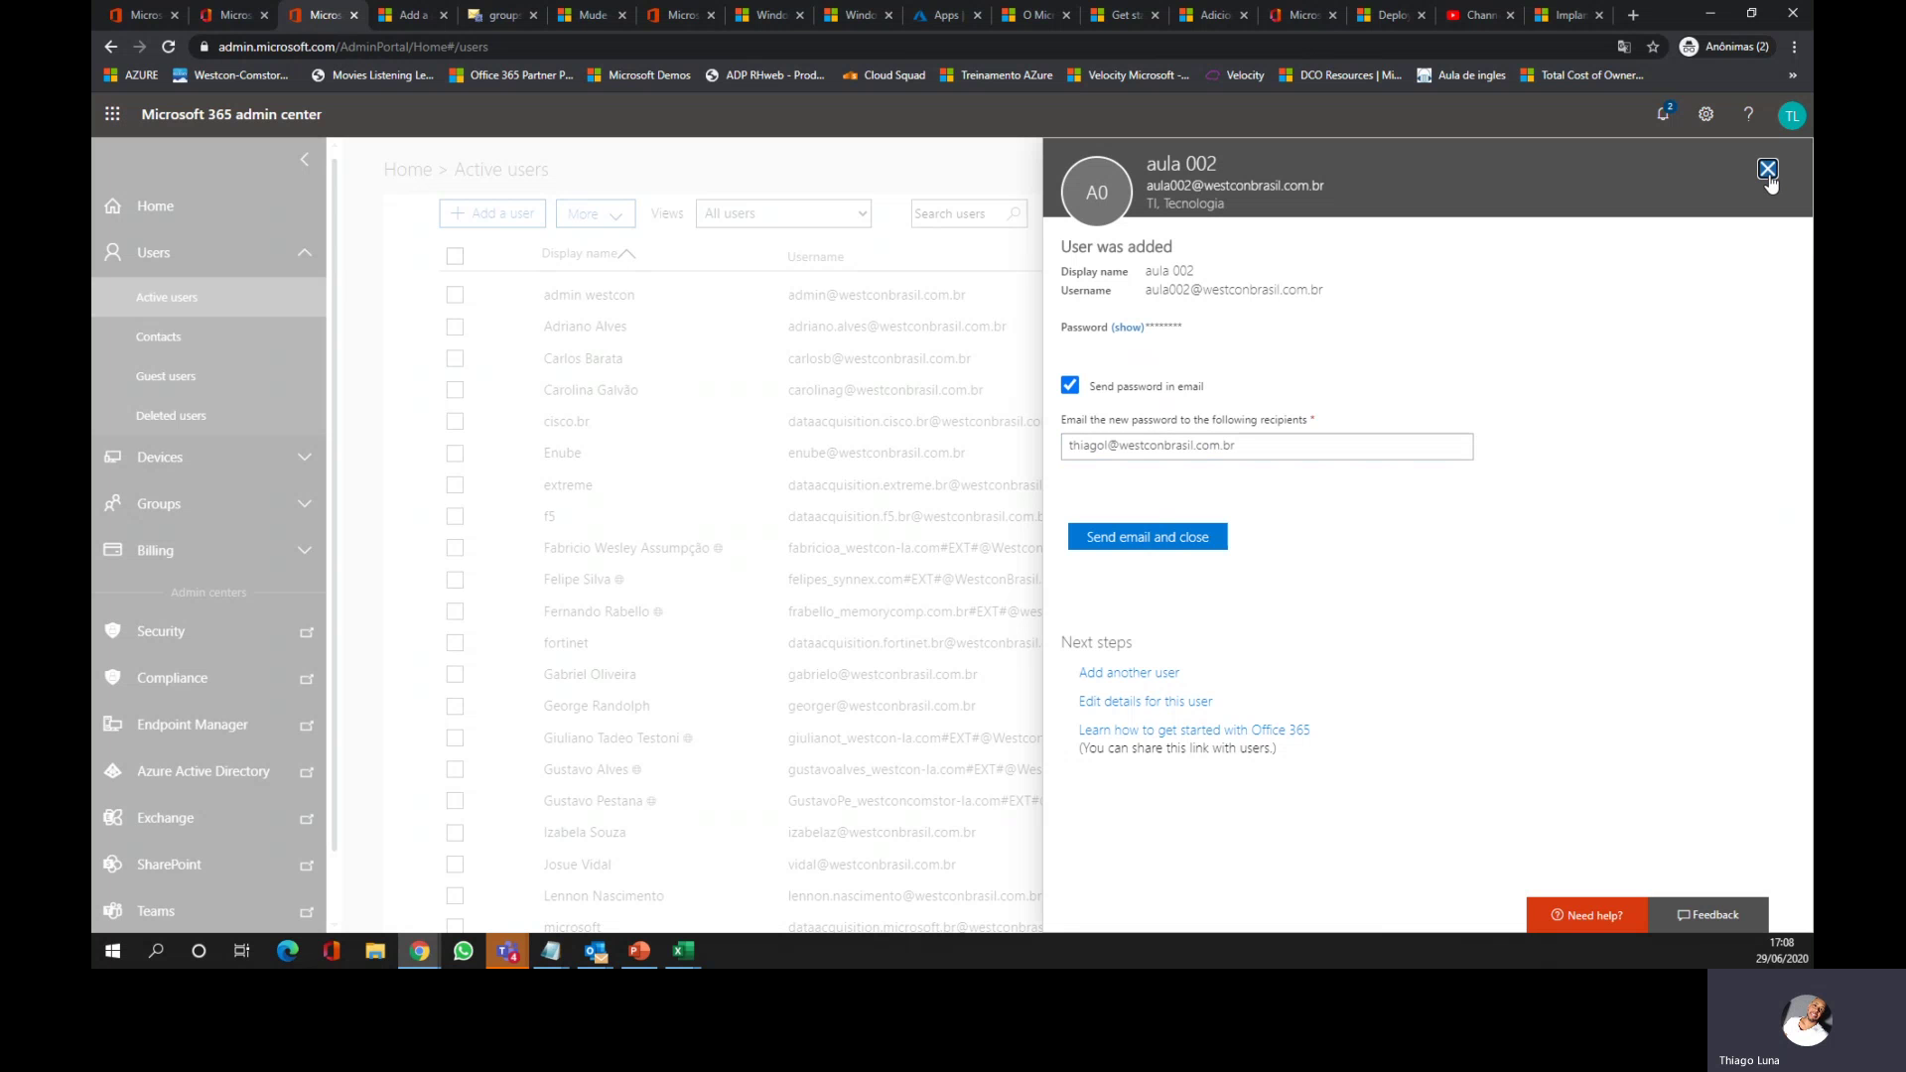
# Step: Return to Active users and start the Import multiple users wizard from the More menu
pyautogui.click(1767, 171)
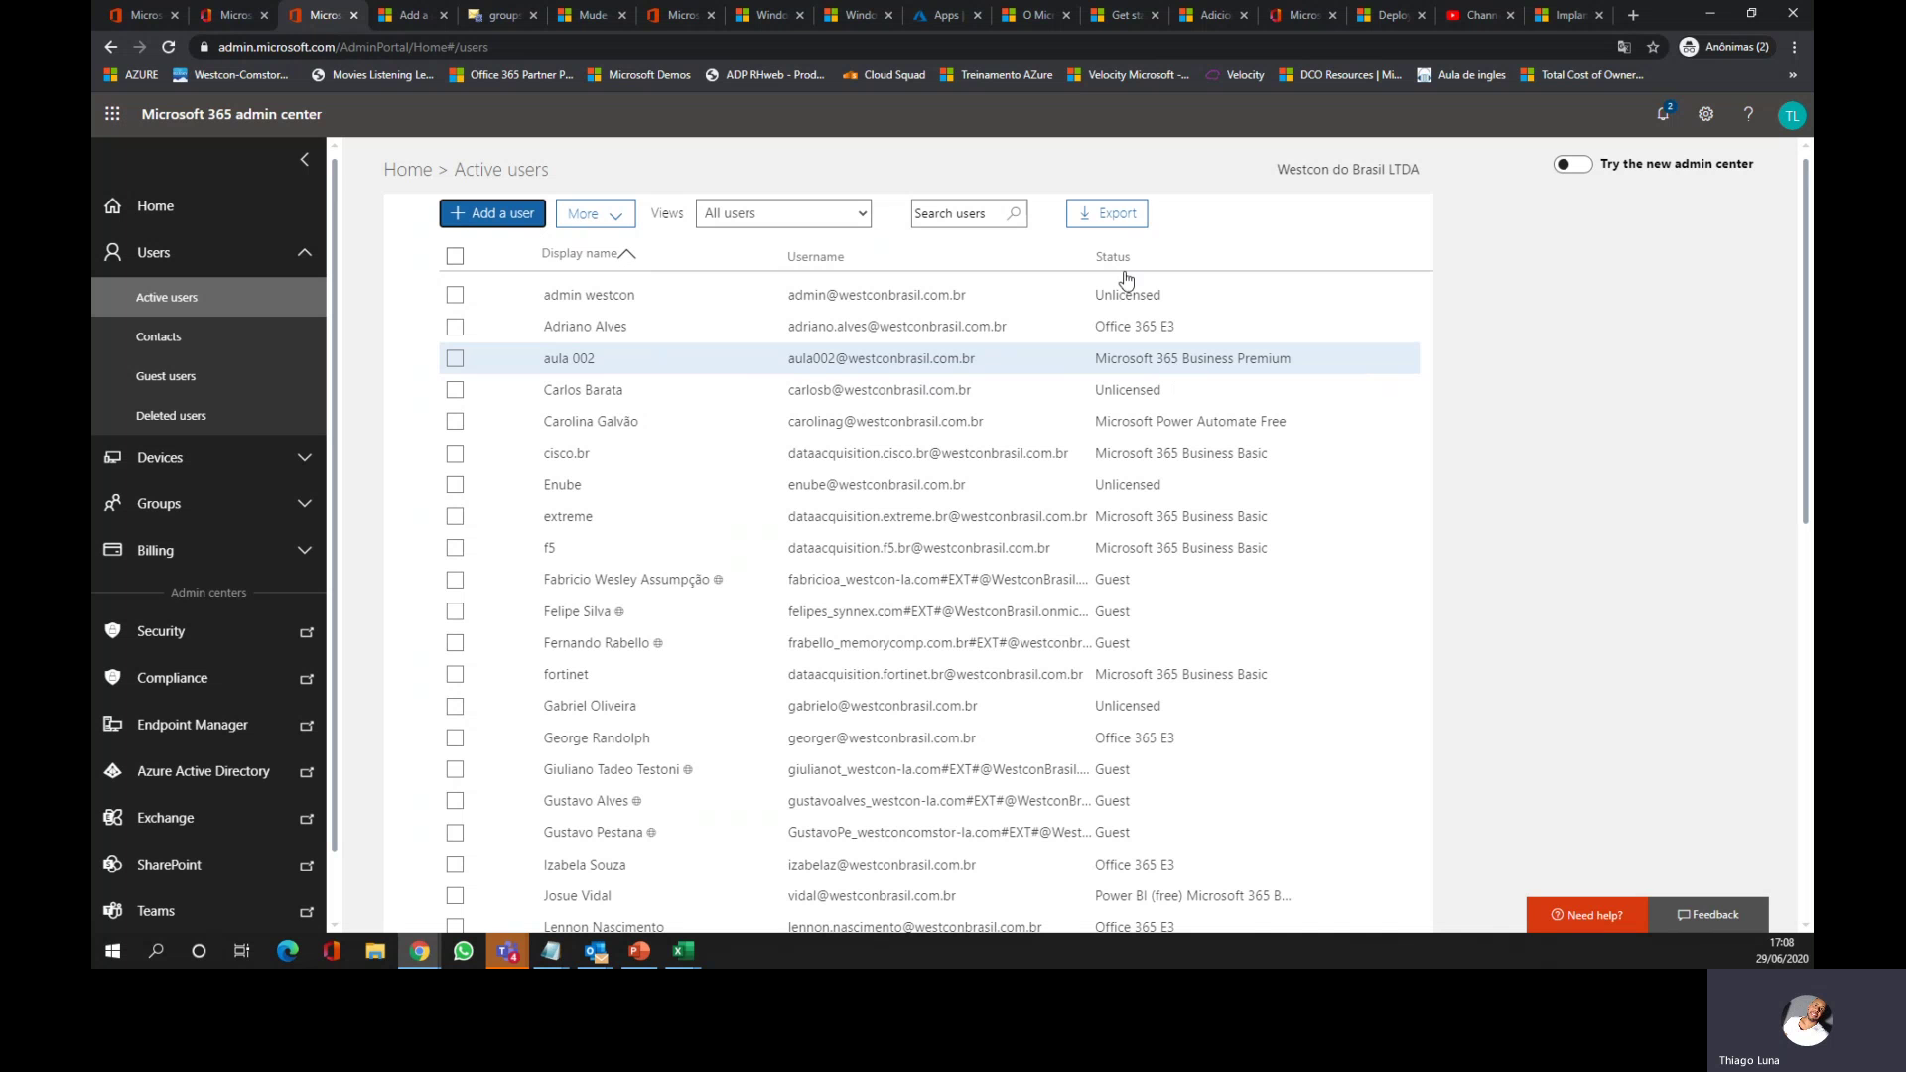
pyautogui.click(615, 220)
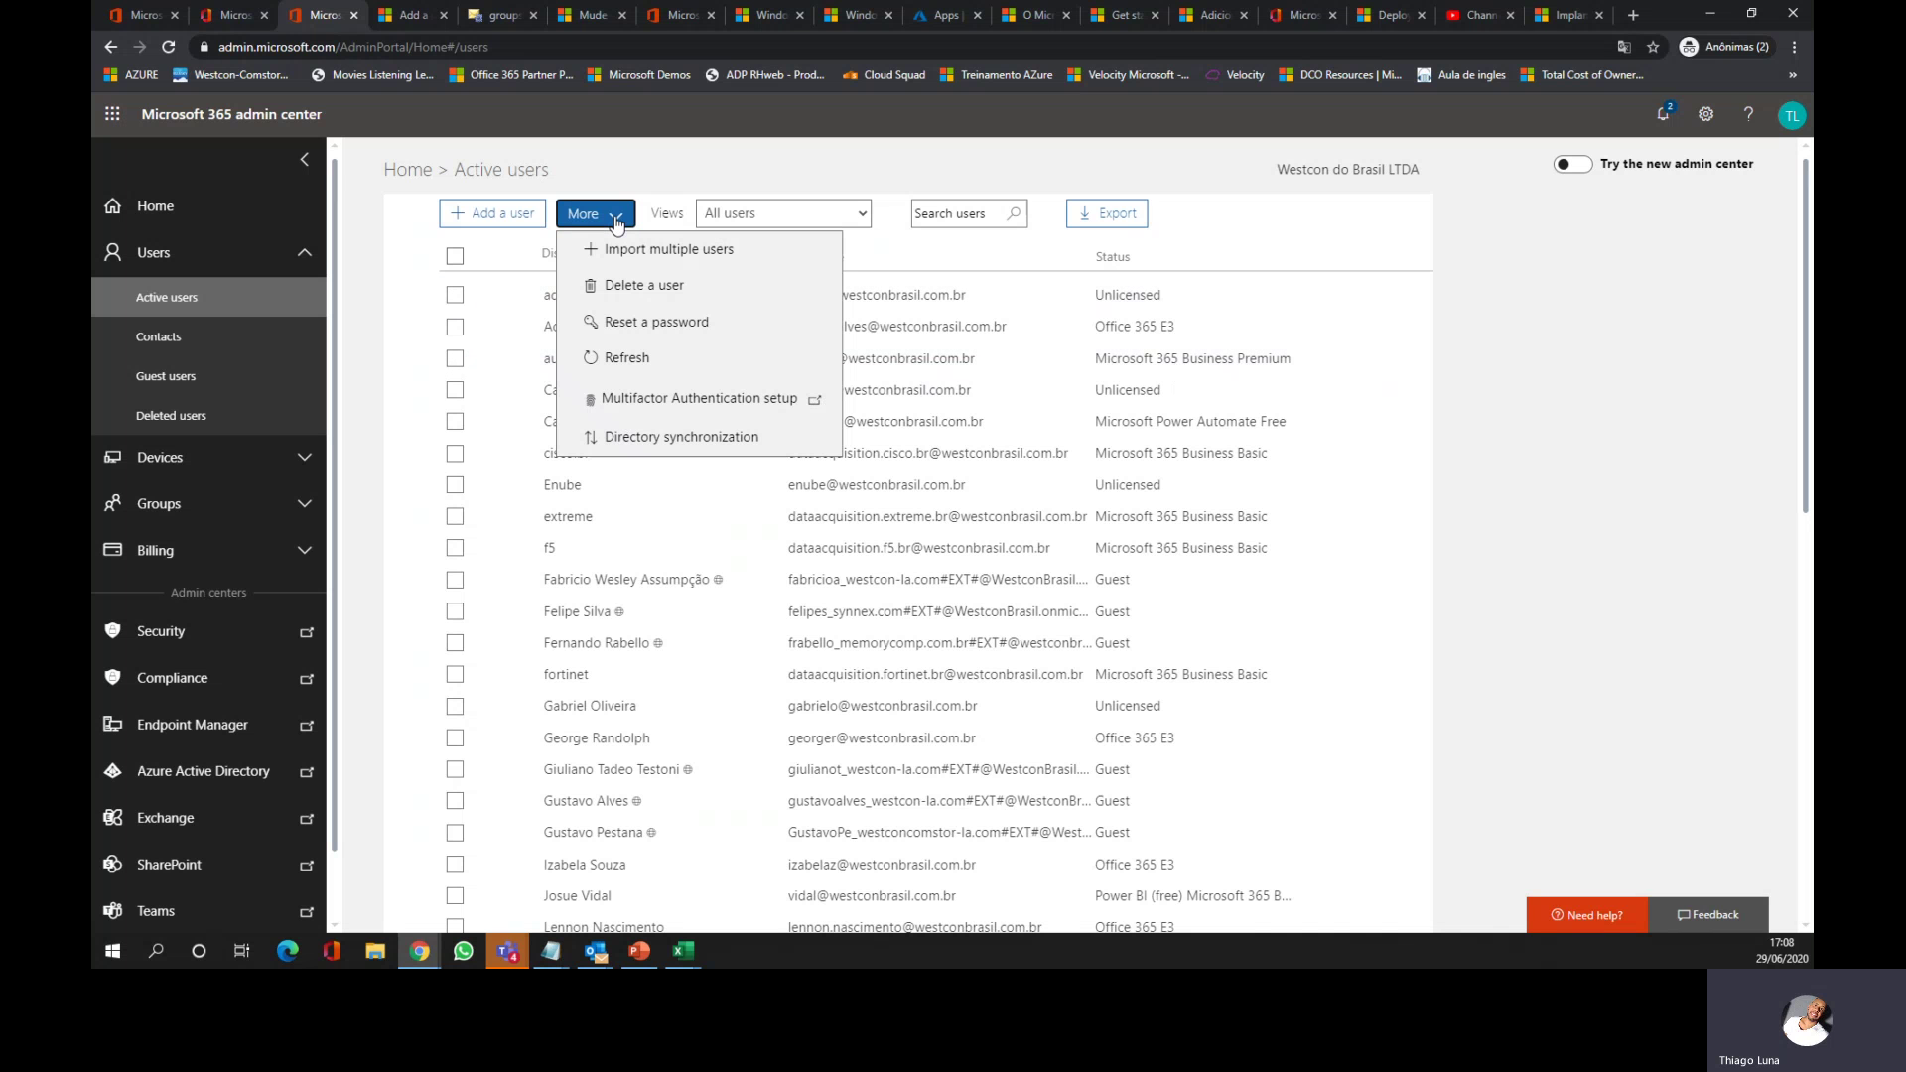
pyautogui.click(658, 254)
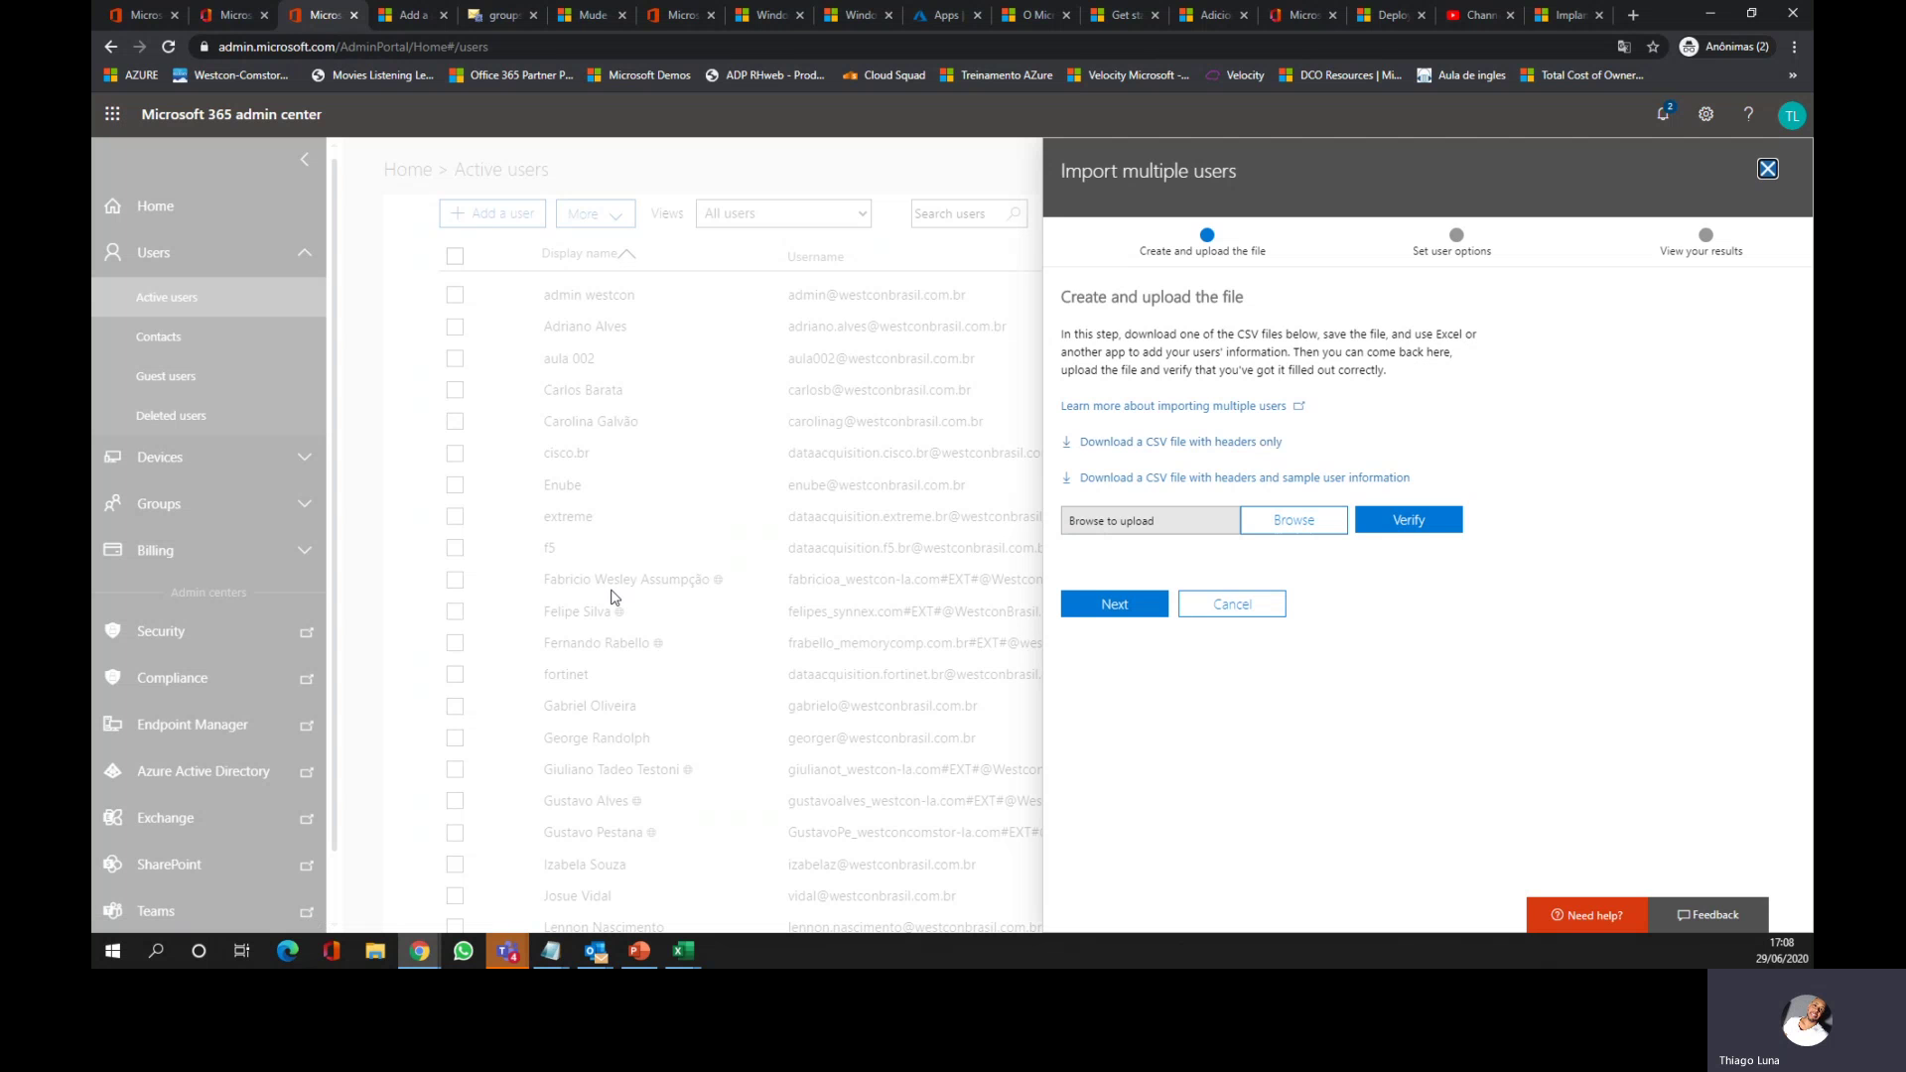
# Step: Download the headers-only CSV template and open Import_User_Template_en in a full Excel window
pyautogui.click(1152, 444)
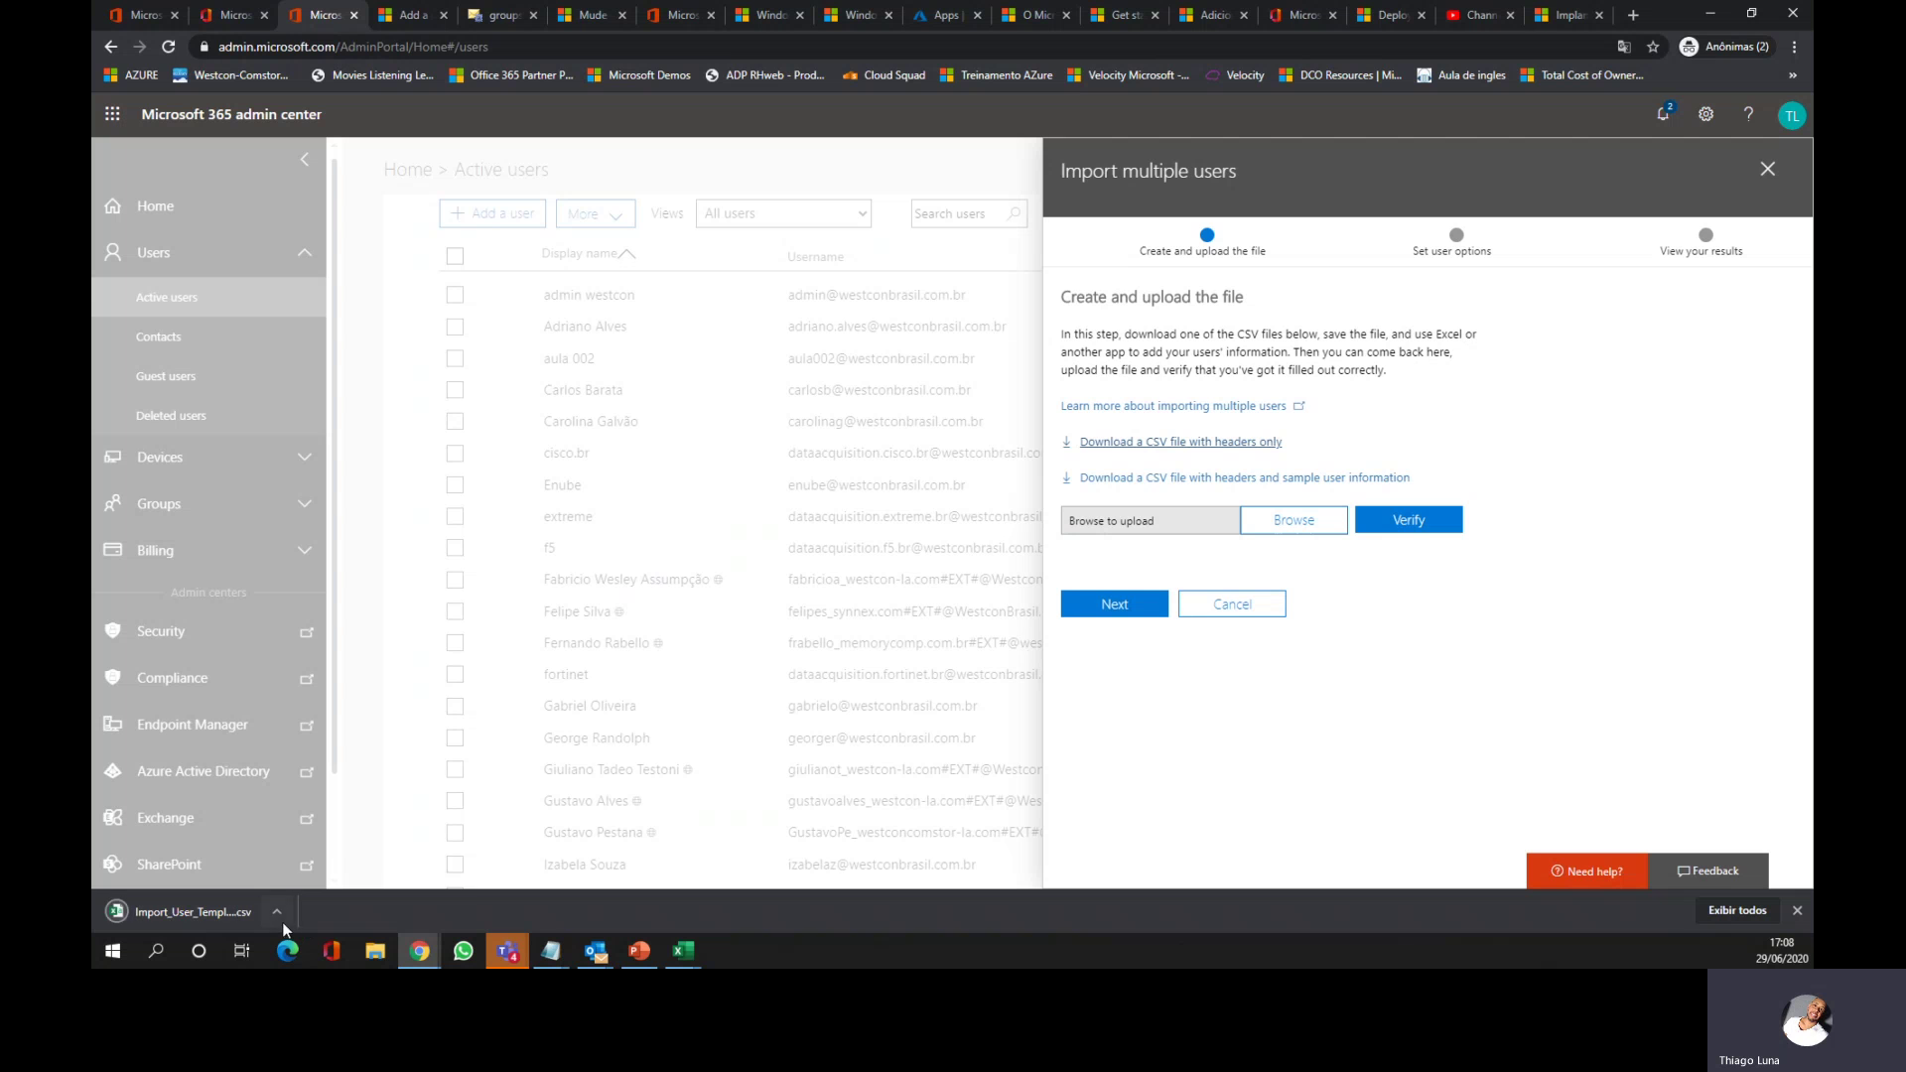
pyautogui.click(277, 912)
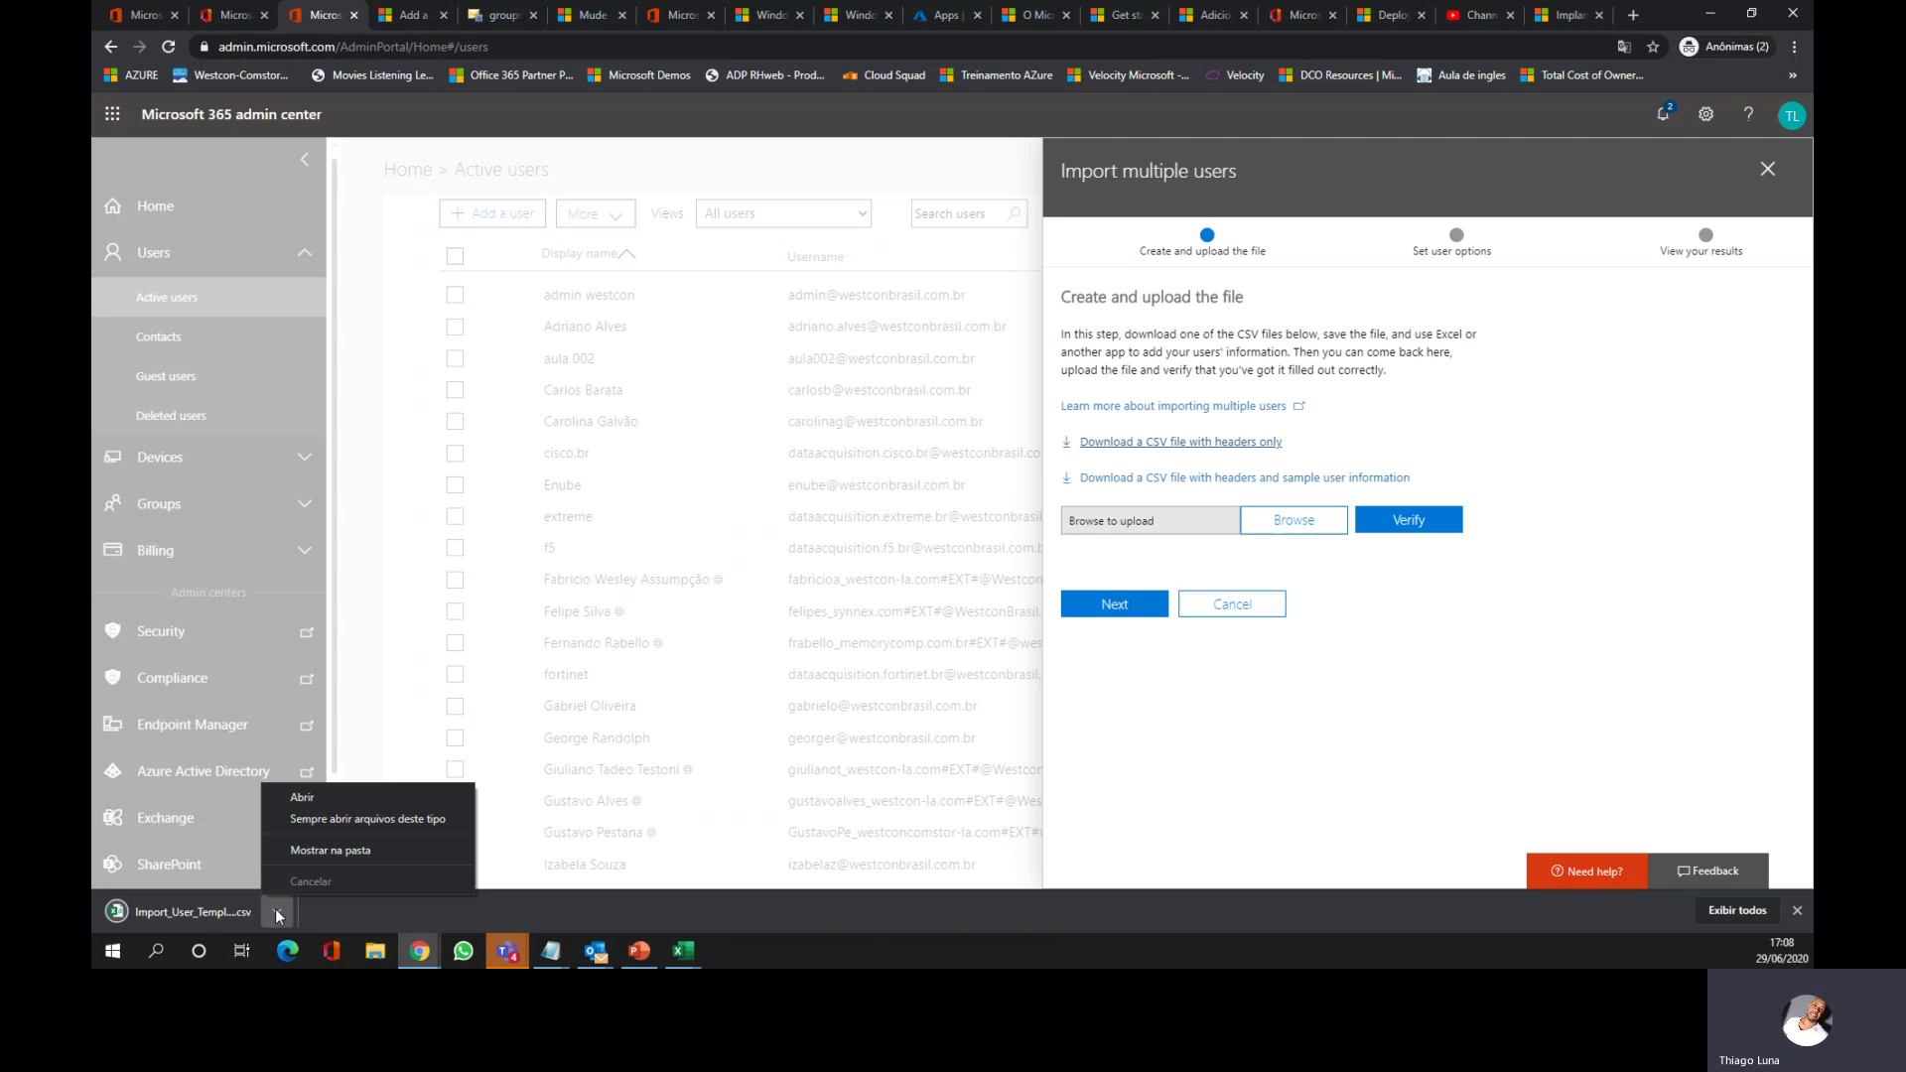
pyautogui.click(338, 800)
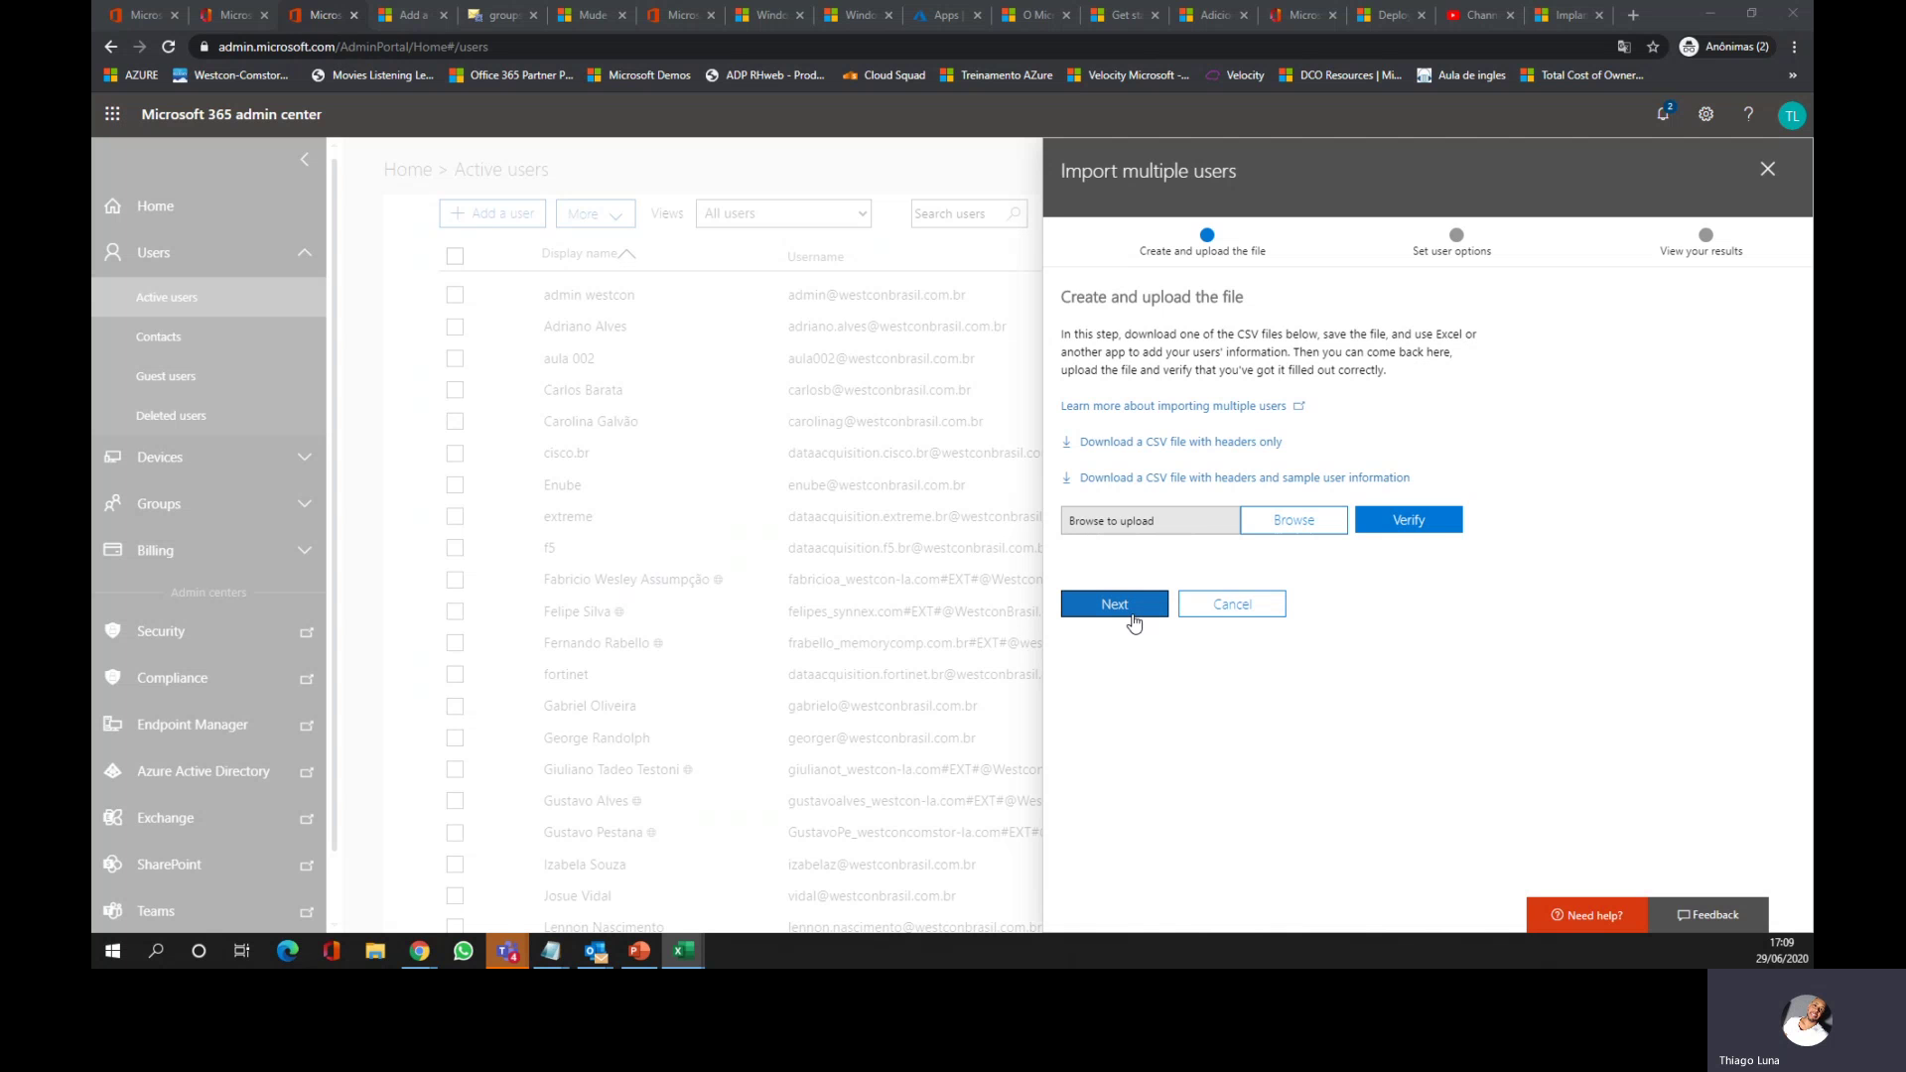
pyautogui.moveTo(188, 255); pyautogui.dragTo(1242, 81)
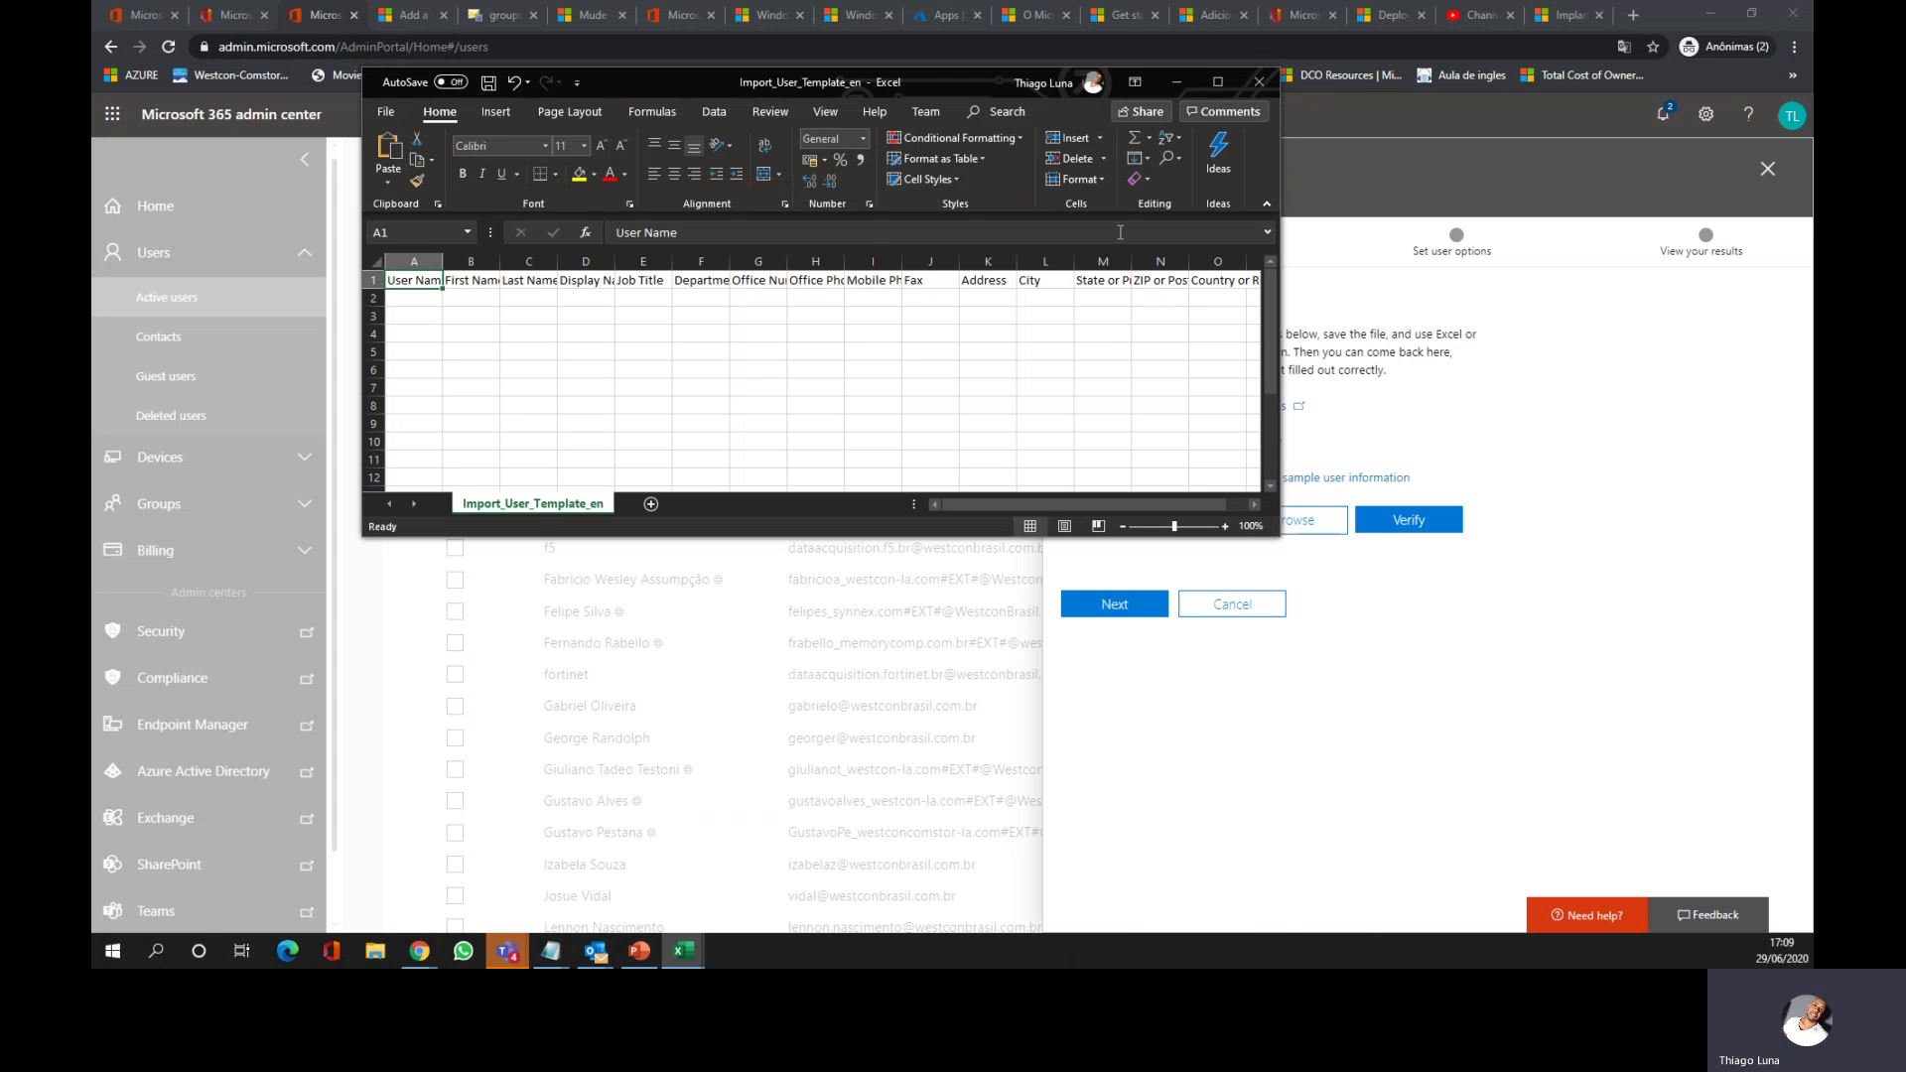
# Step: Close the Excel template and try advancing the import, which asks for a file
pyautogui.click(1258, 85)
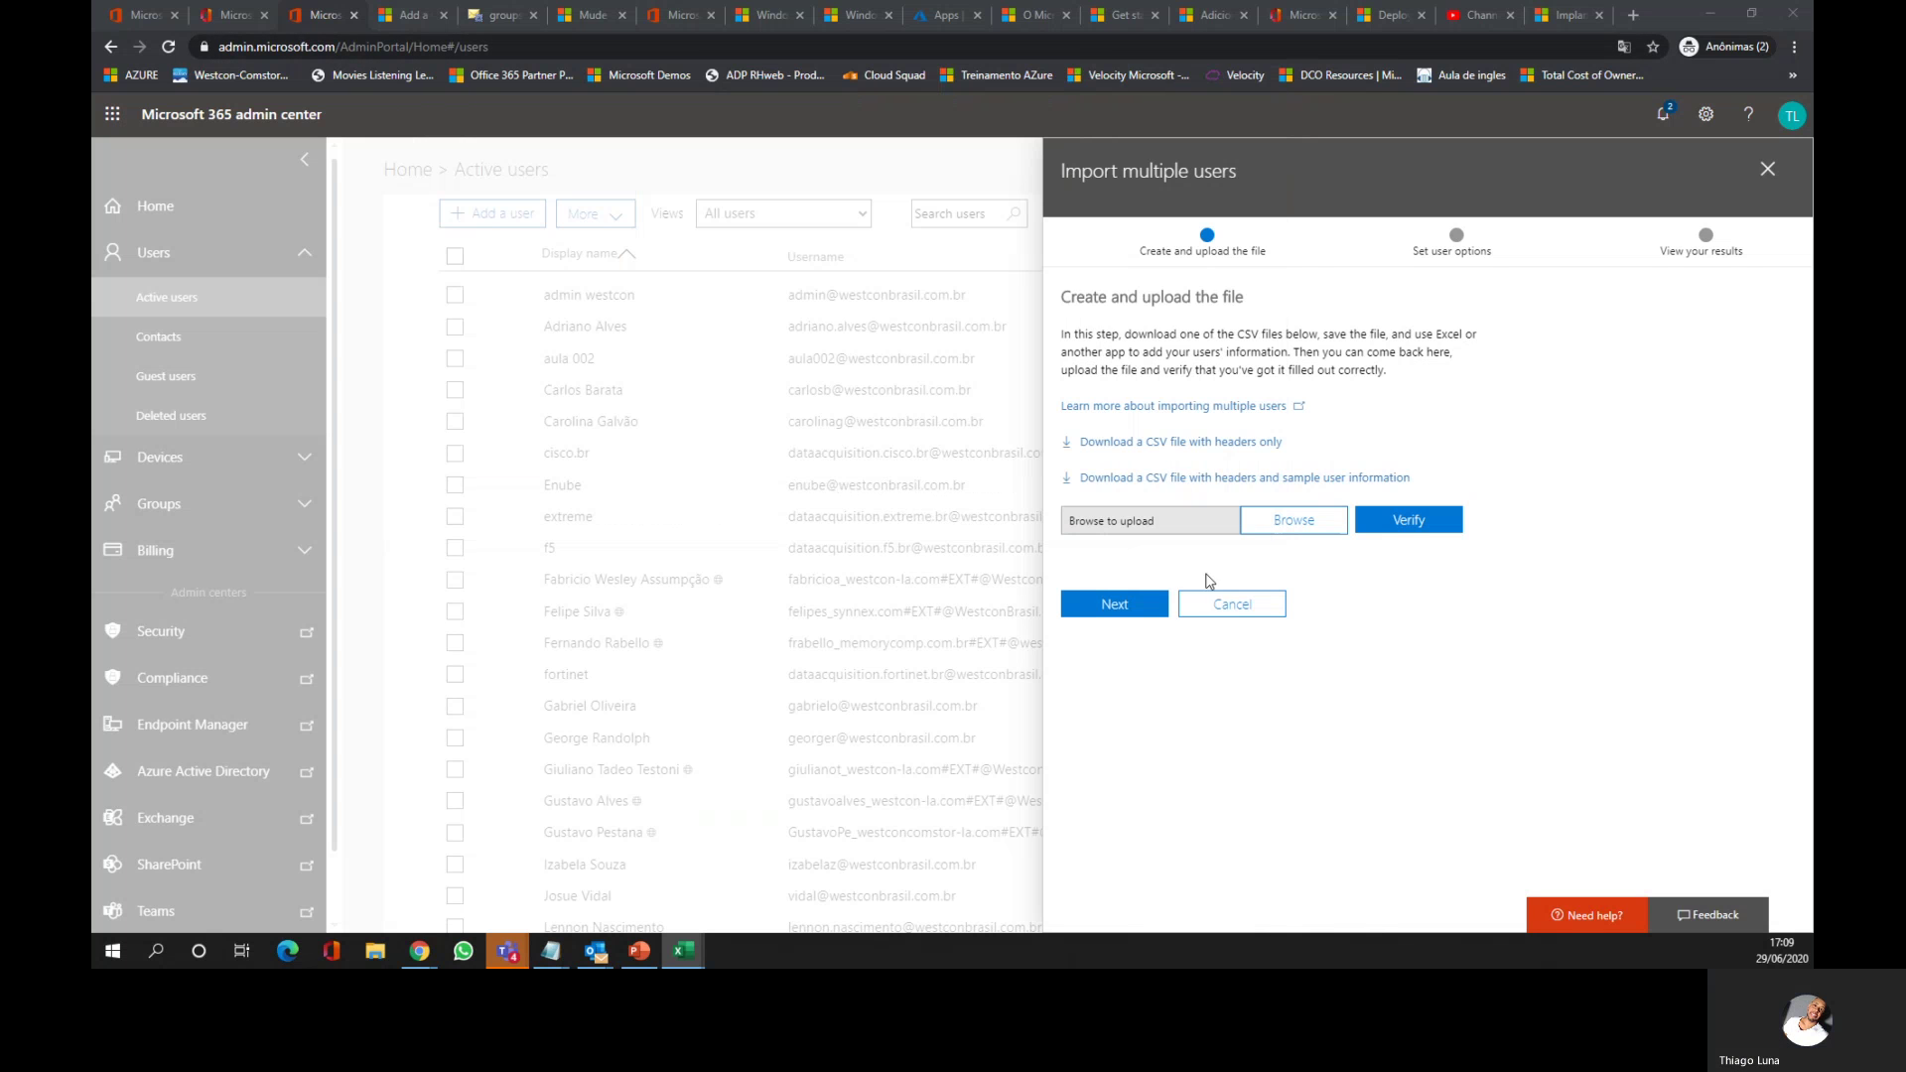
pyautogui.click(1126, 614)
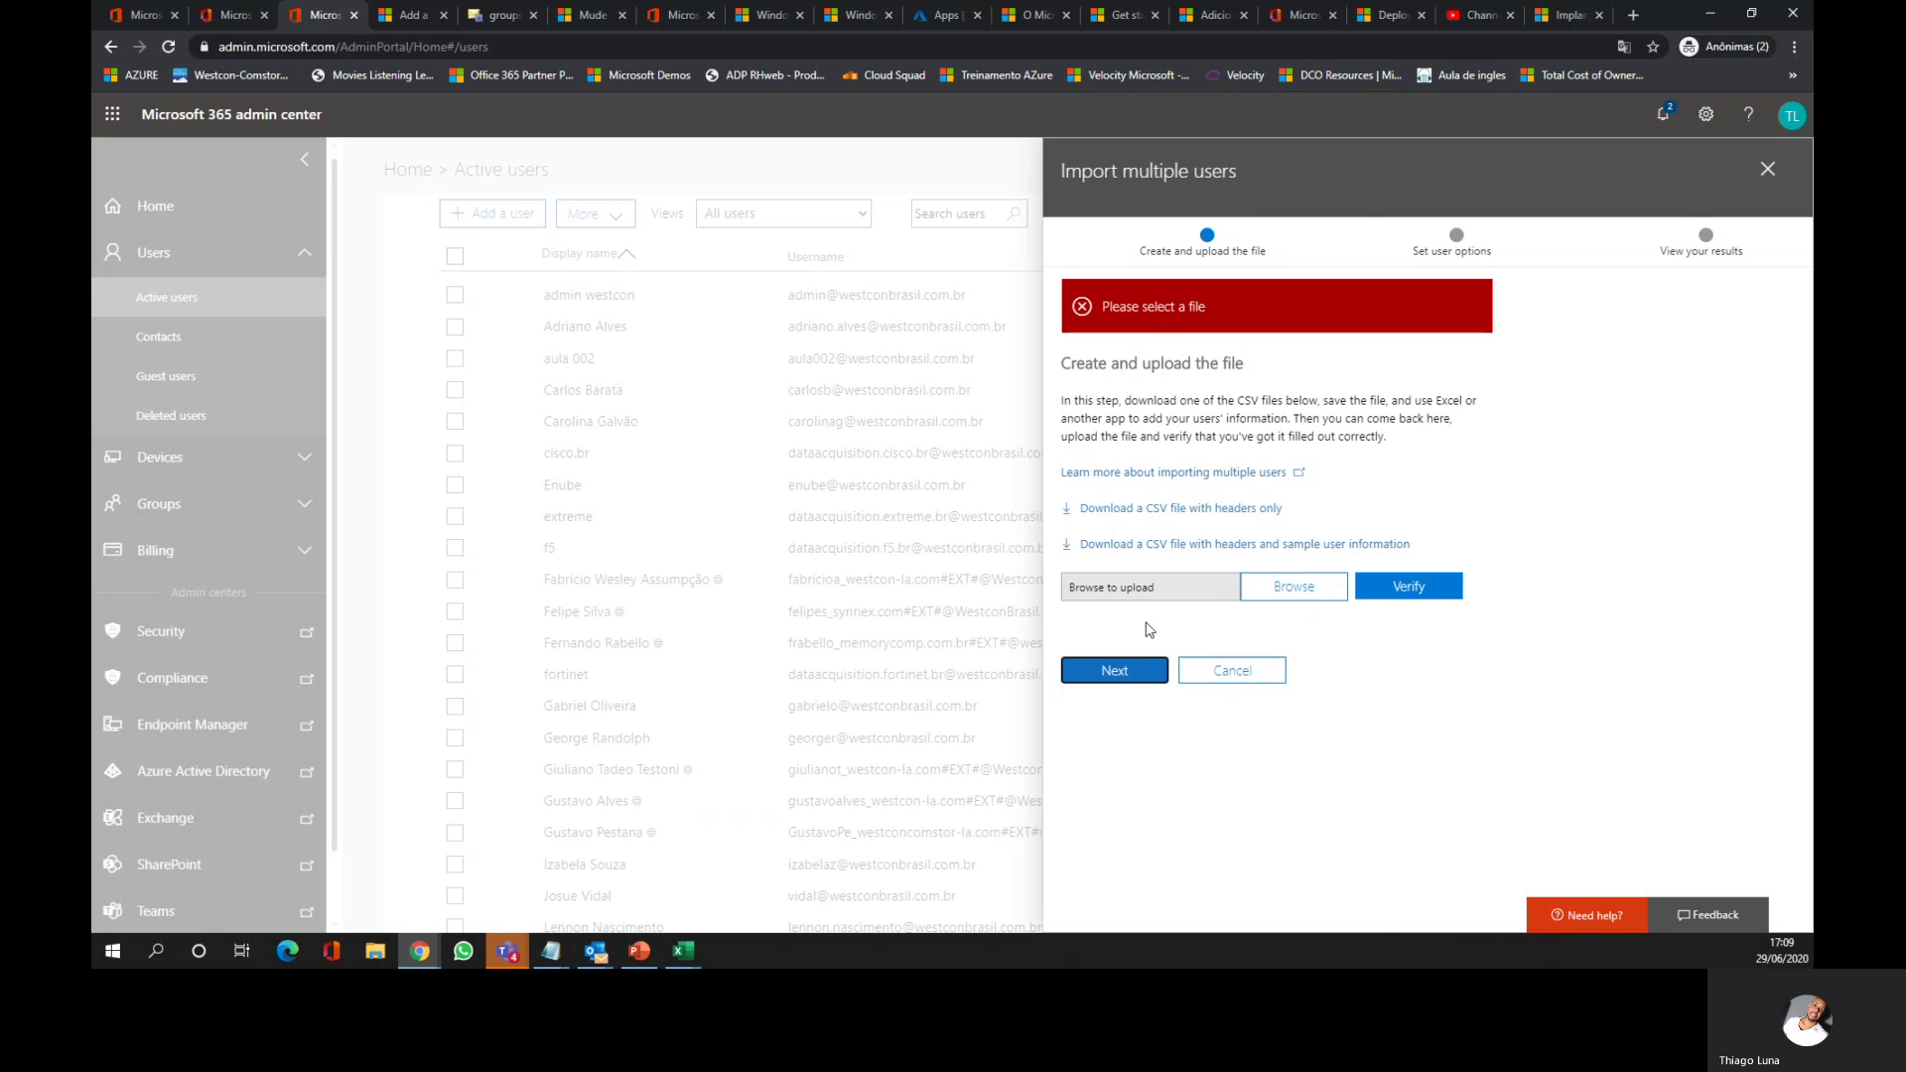
# Step: Upload user_westcon.csv from Downloads, verify it, and advance to Set user options
pyautogui.click(1294, 594)
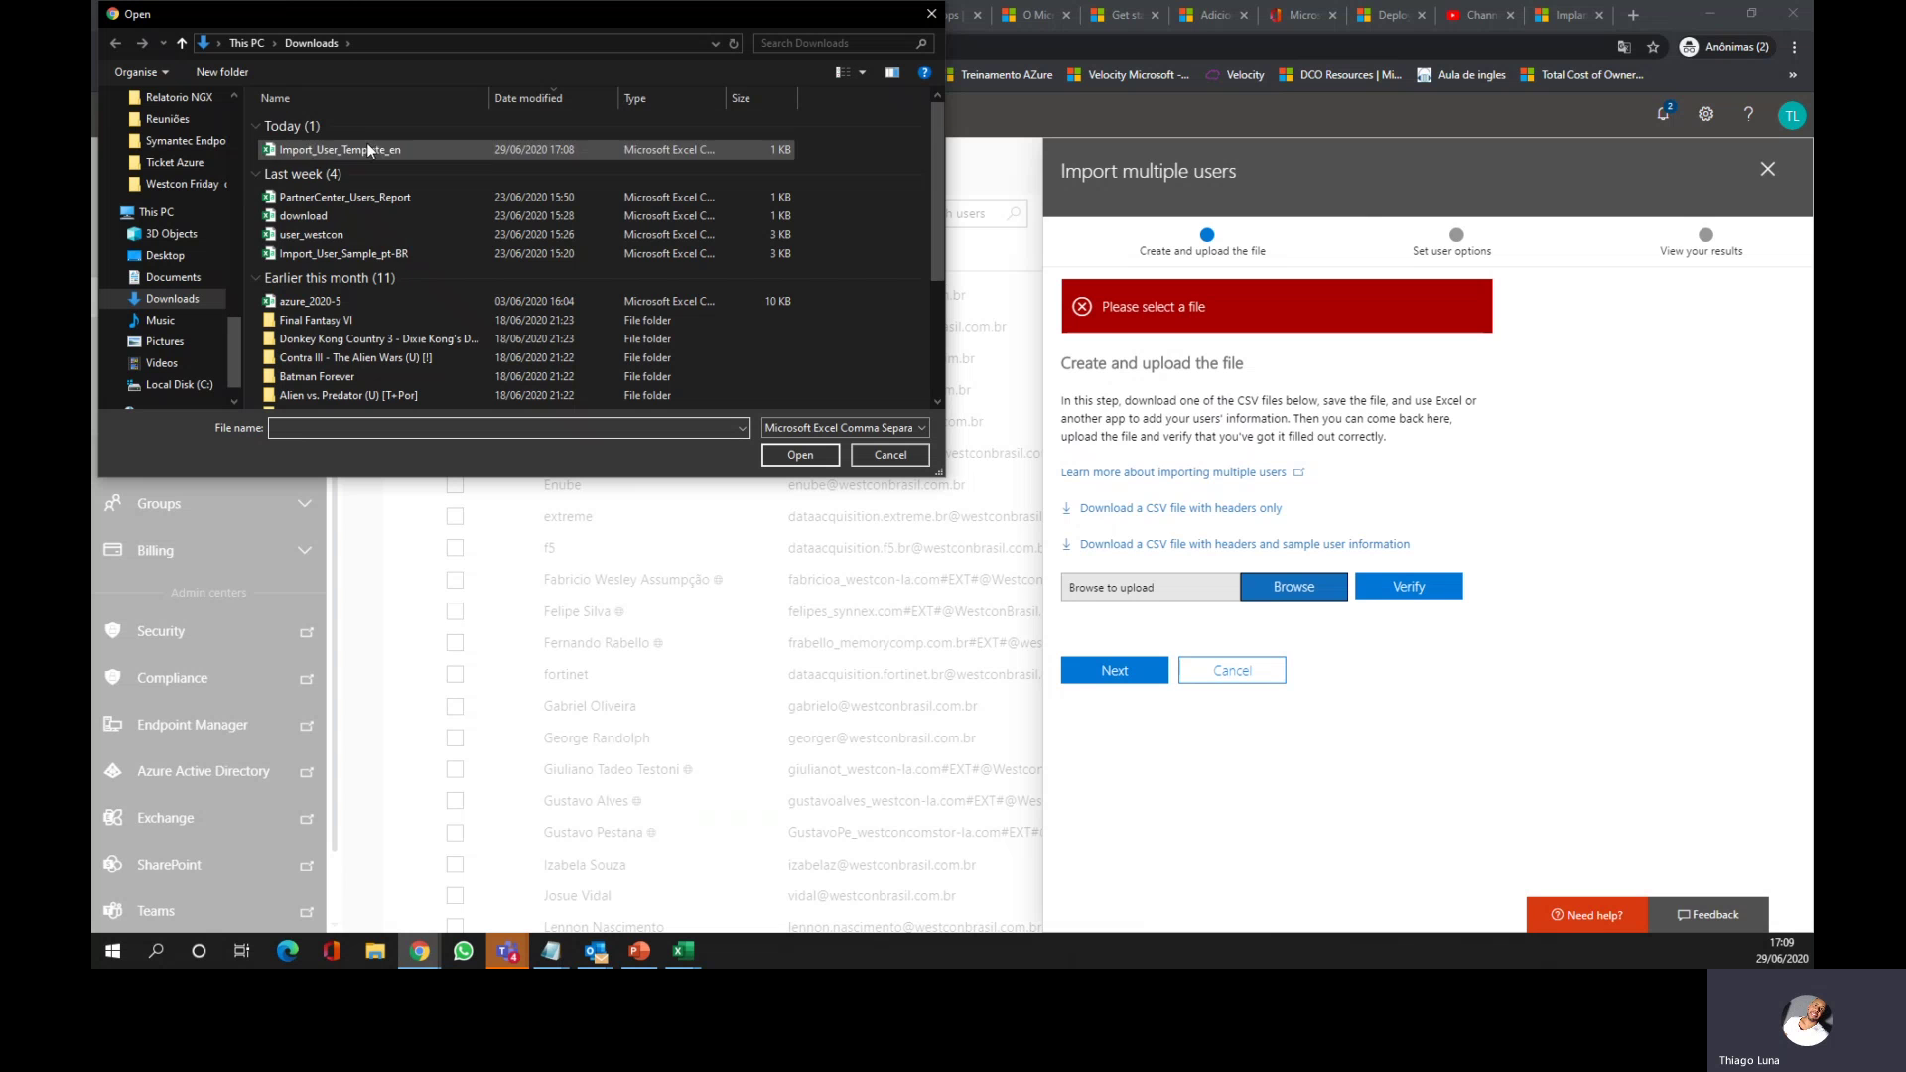
pyautogui.click(330, 236)
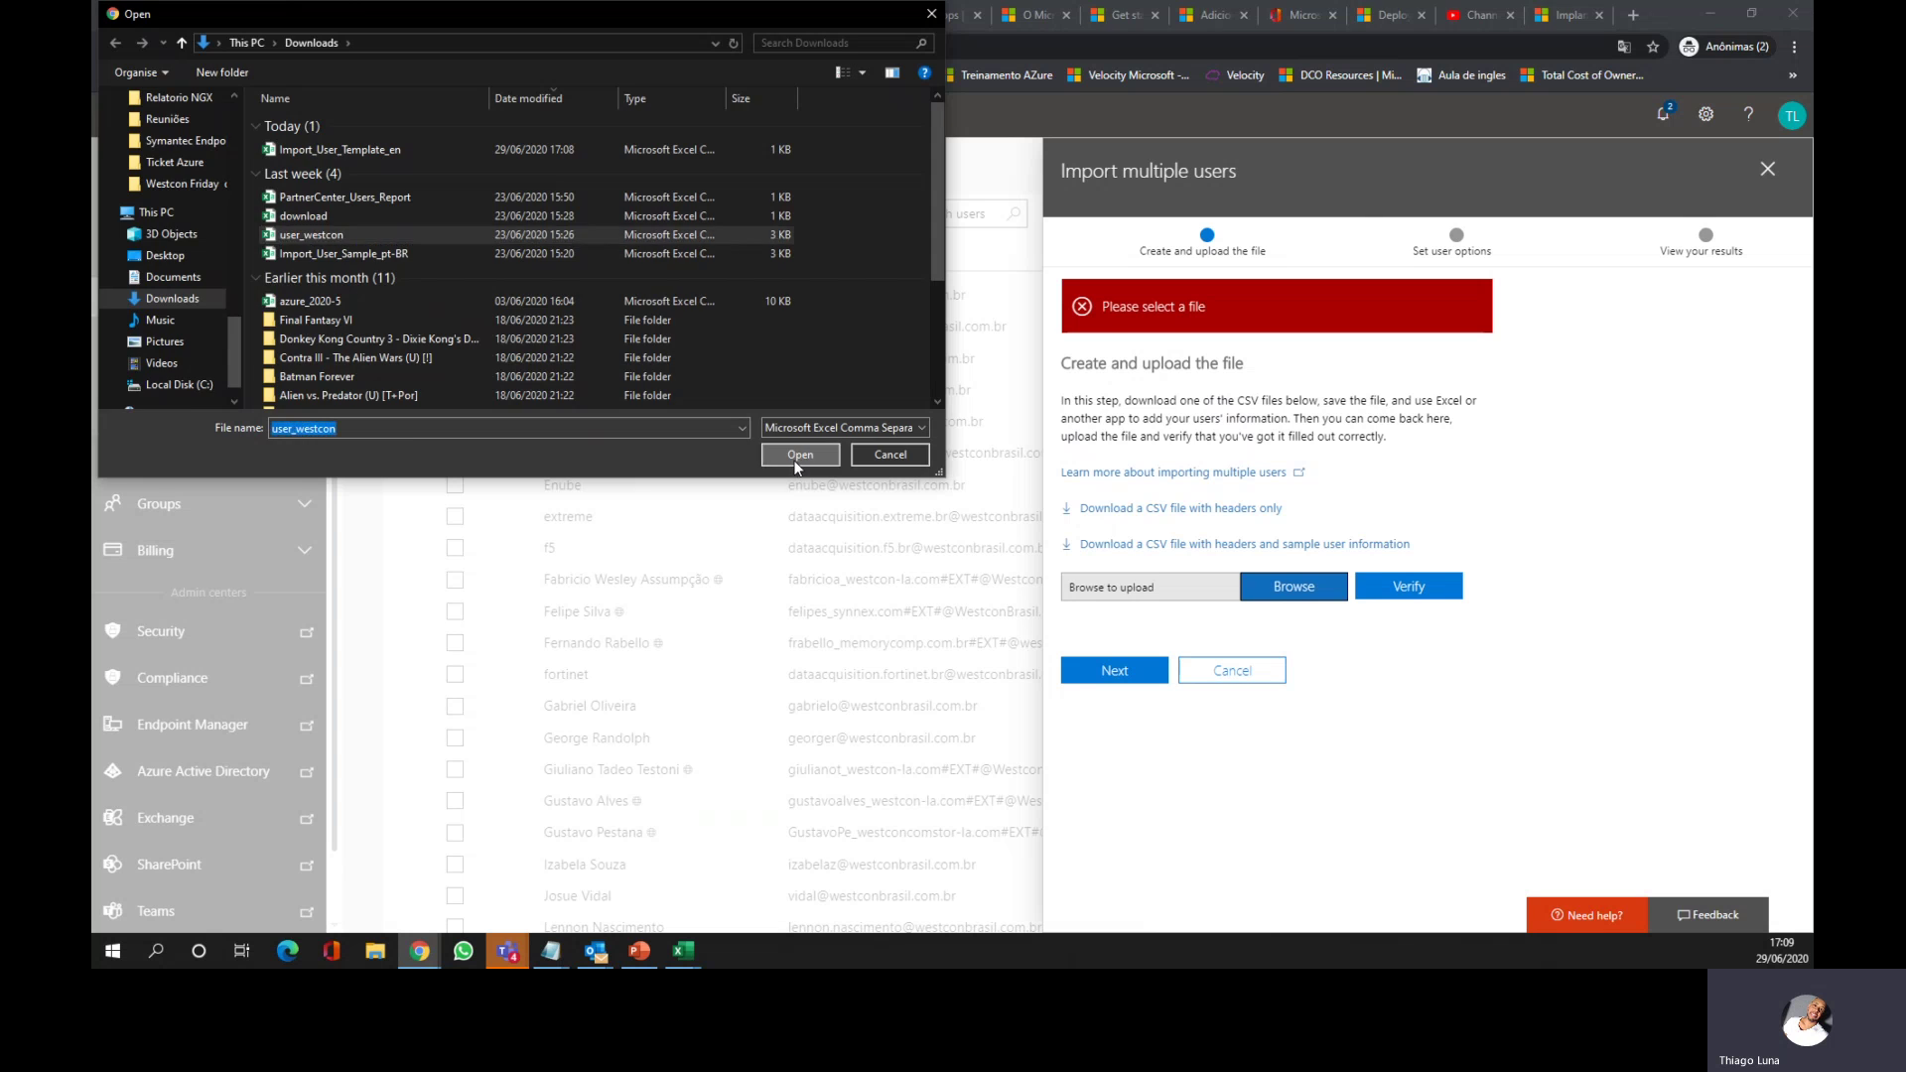
pyautogui.click(799, 455)
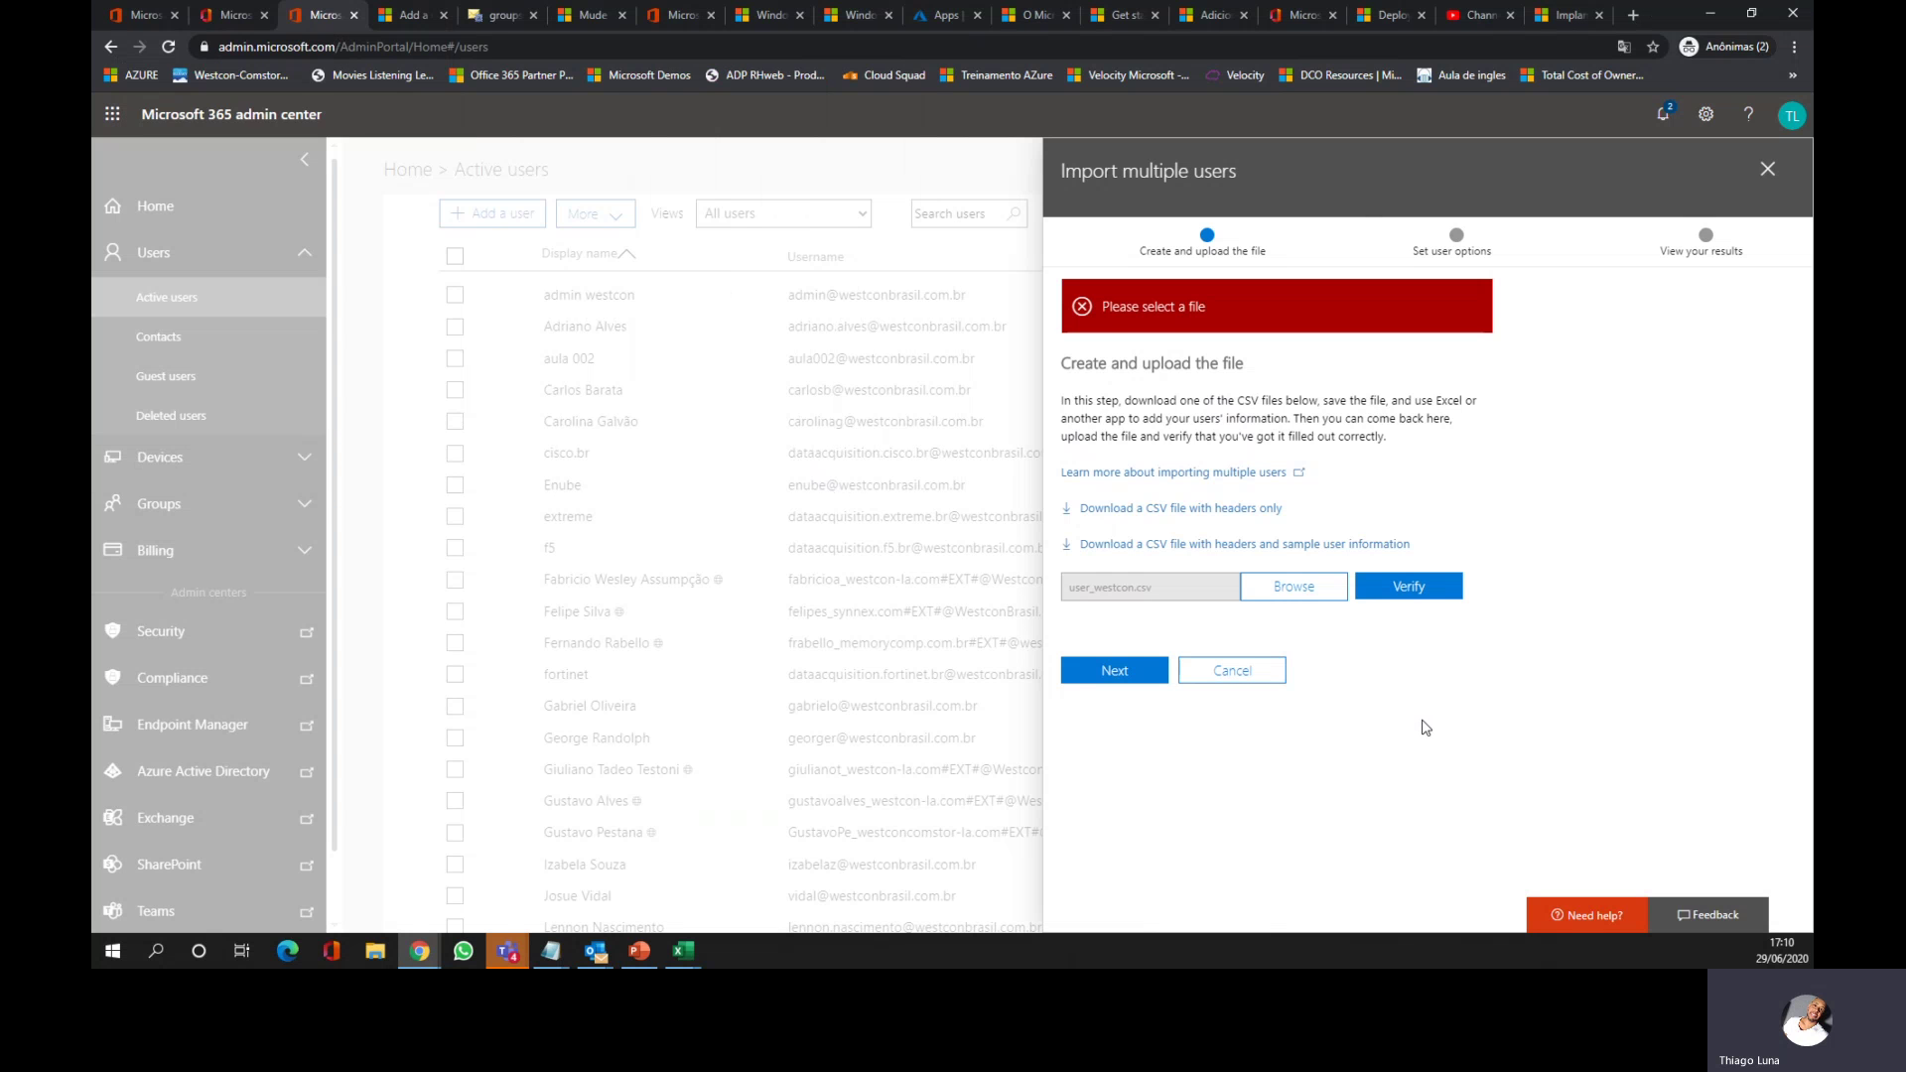
pyautogui.click(1420, 588)
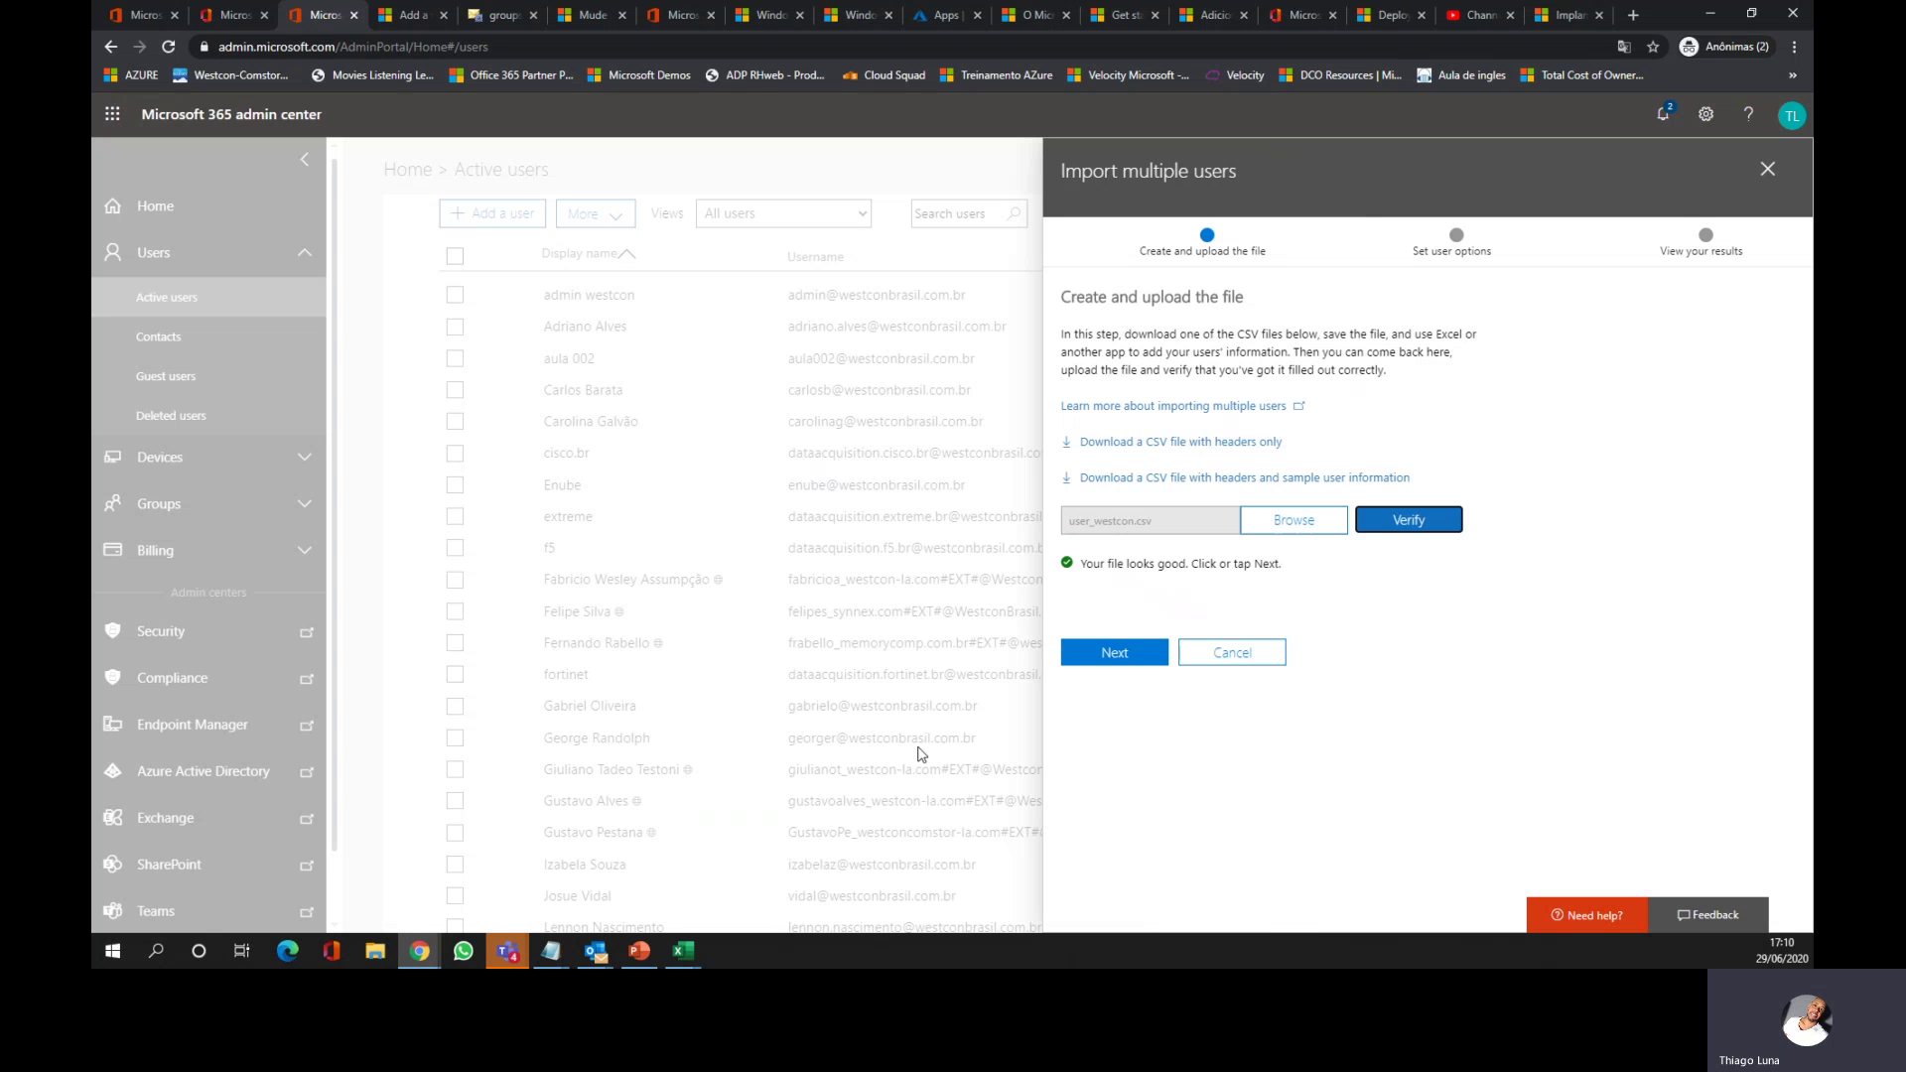
pyautogui.click(1119, 657)
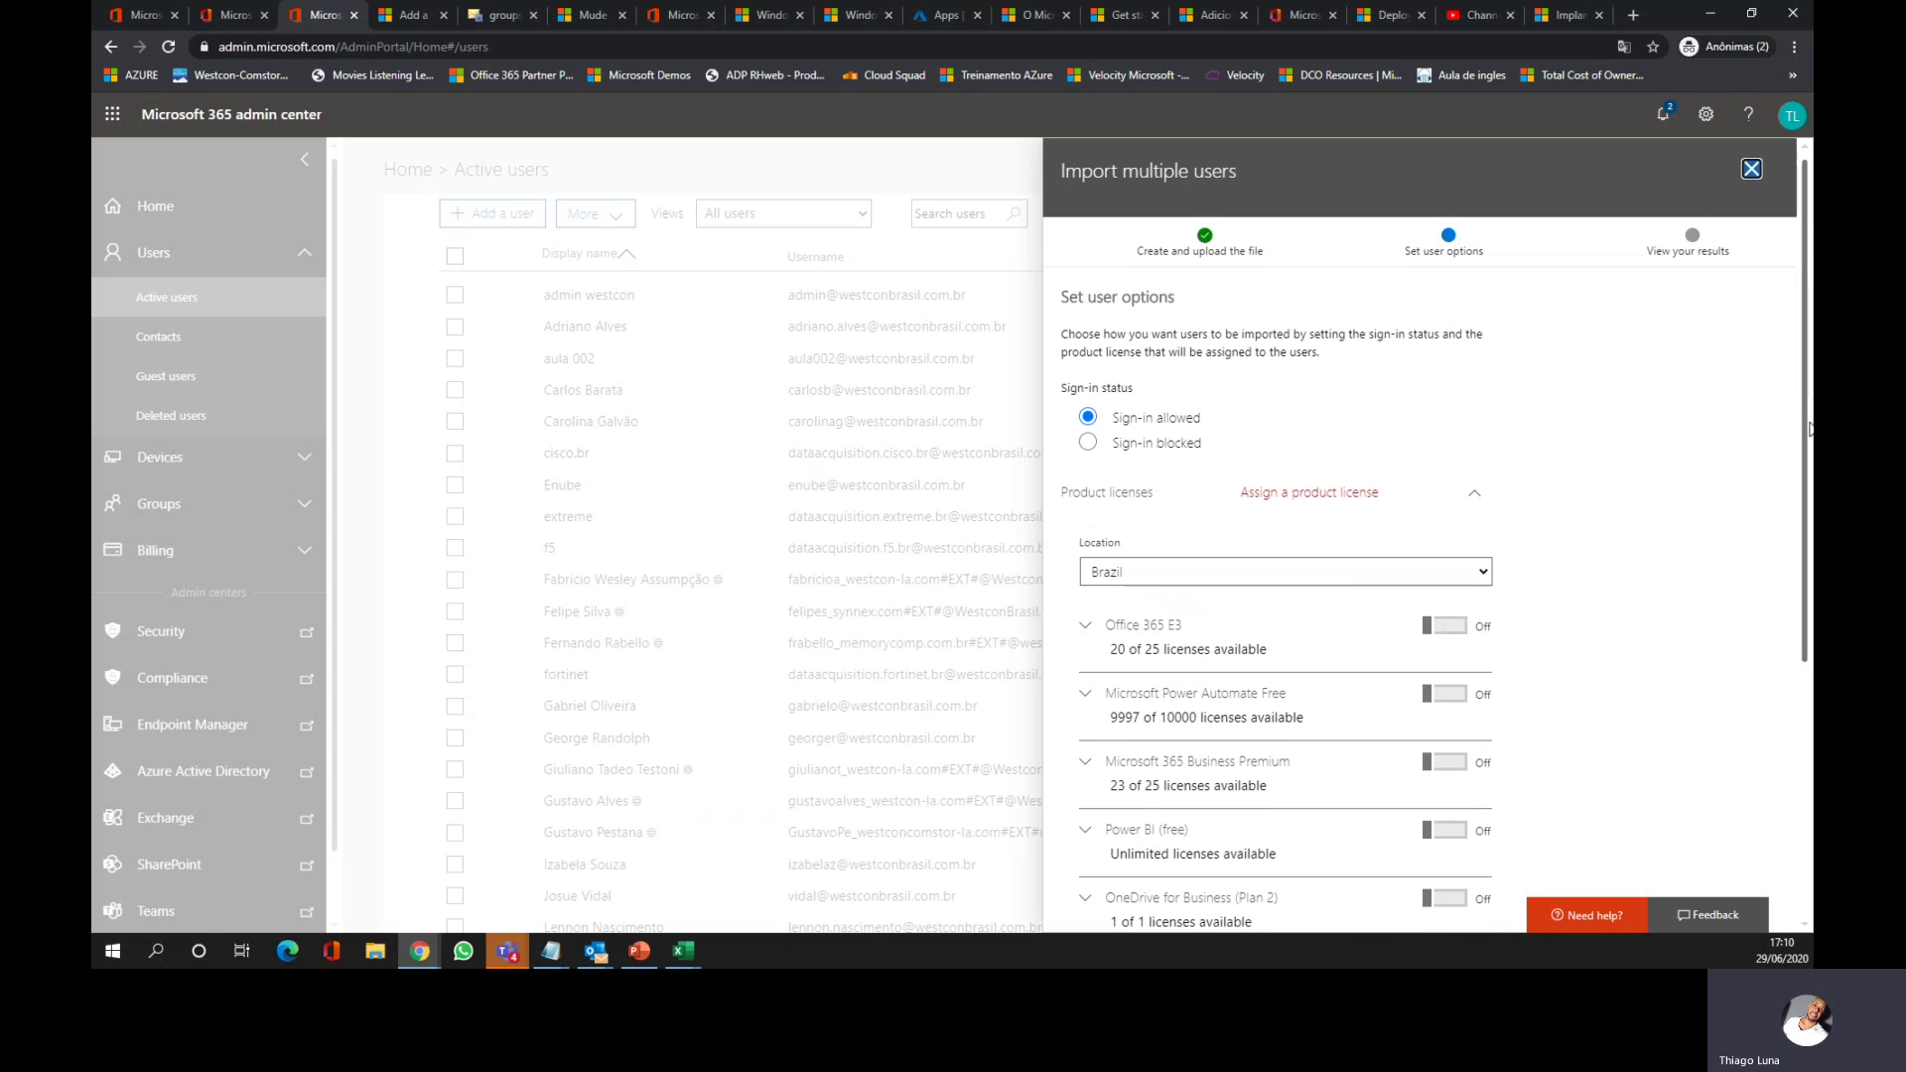
# Step: Scroll through the product license options, then cancel the Import multiple users wizard
pyautogui.moveTo(1804, 425); pyautogui.dragTo(1805, 538)
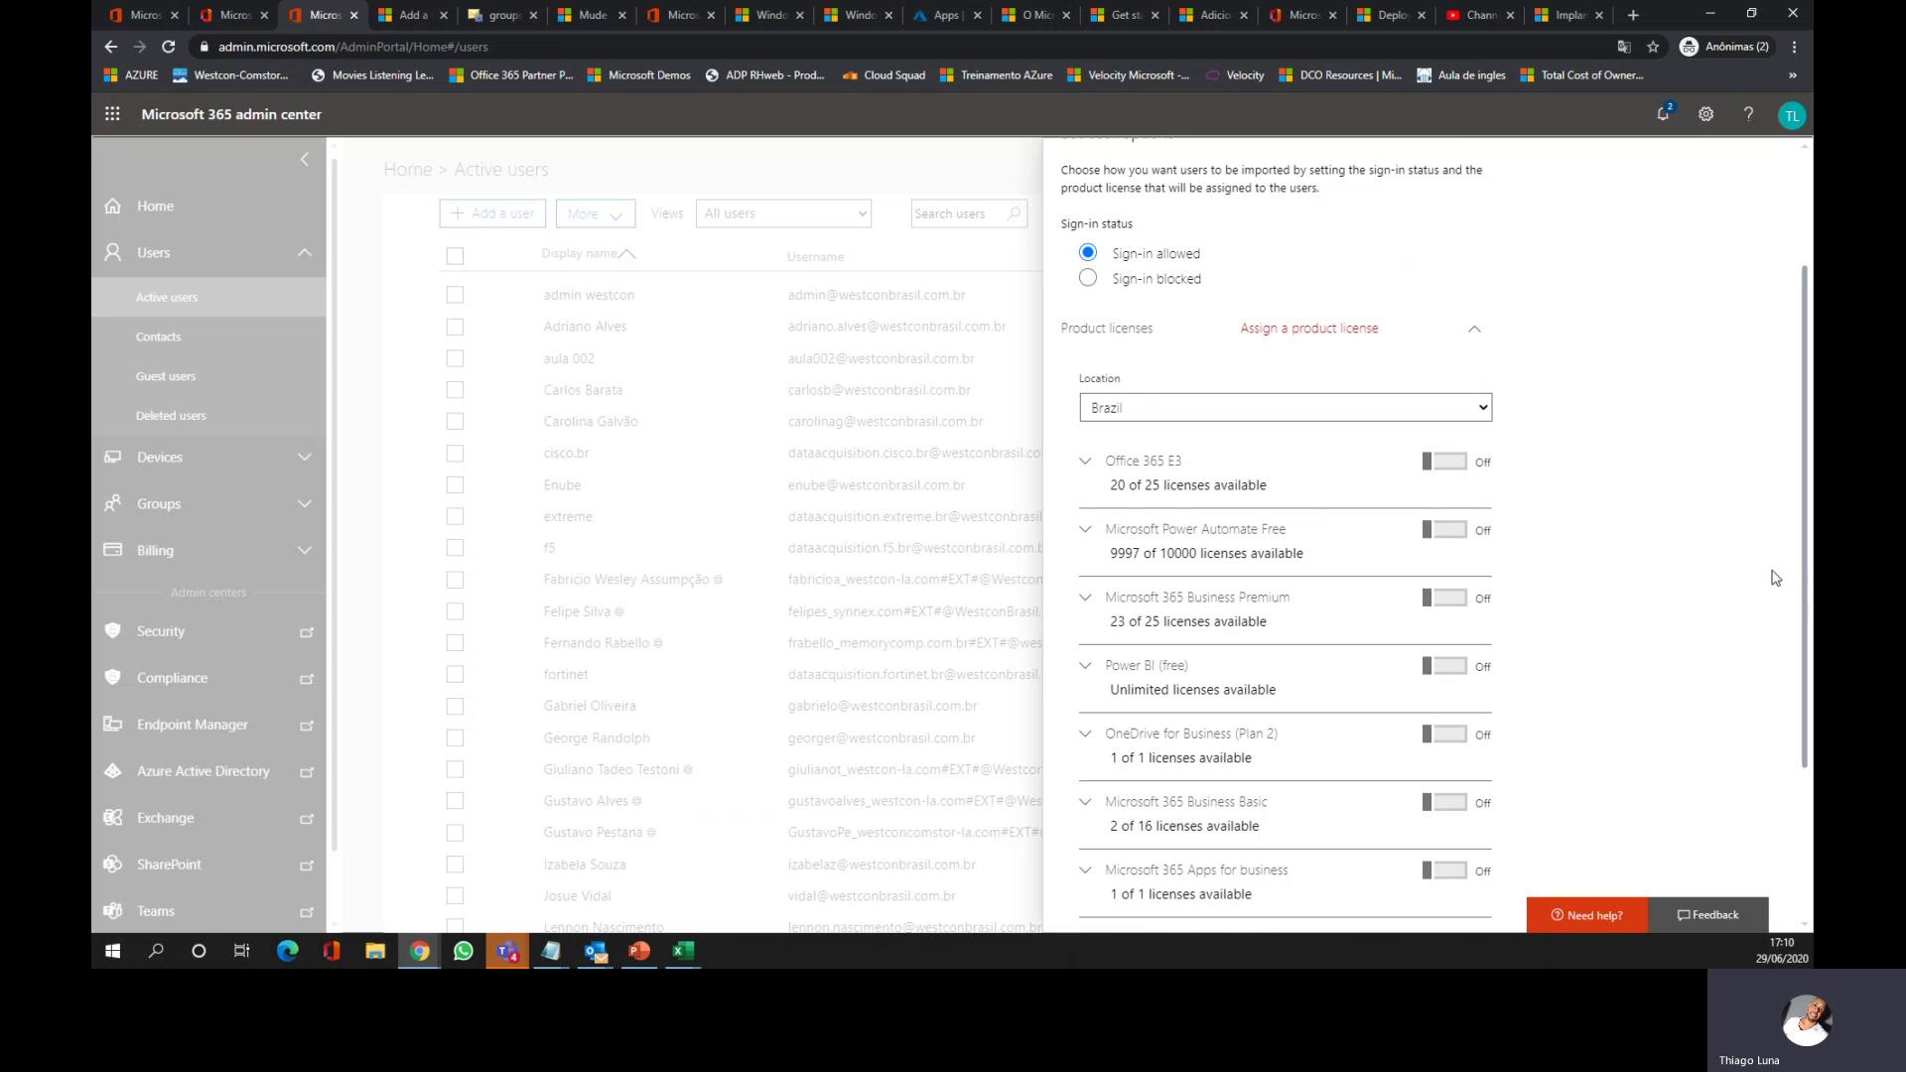
pyautogui.scroll(-2, 1797, 746)
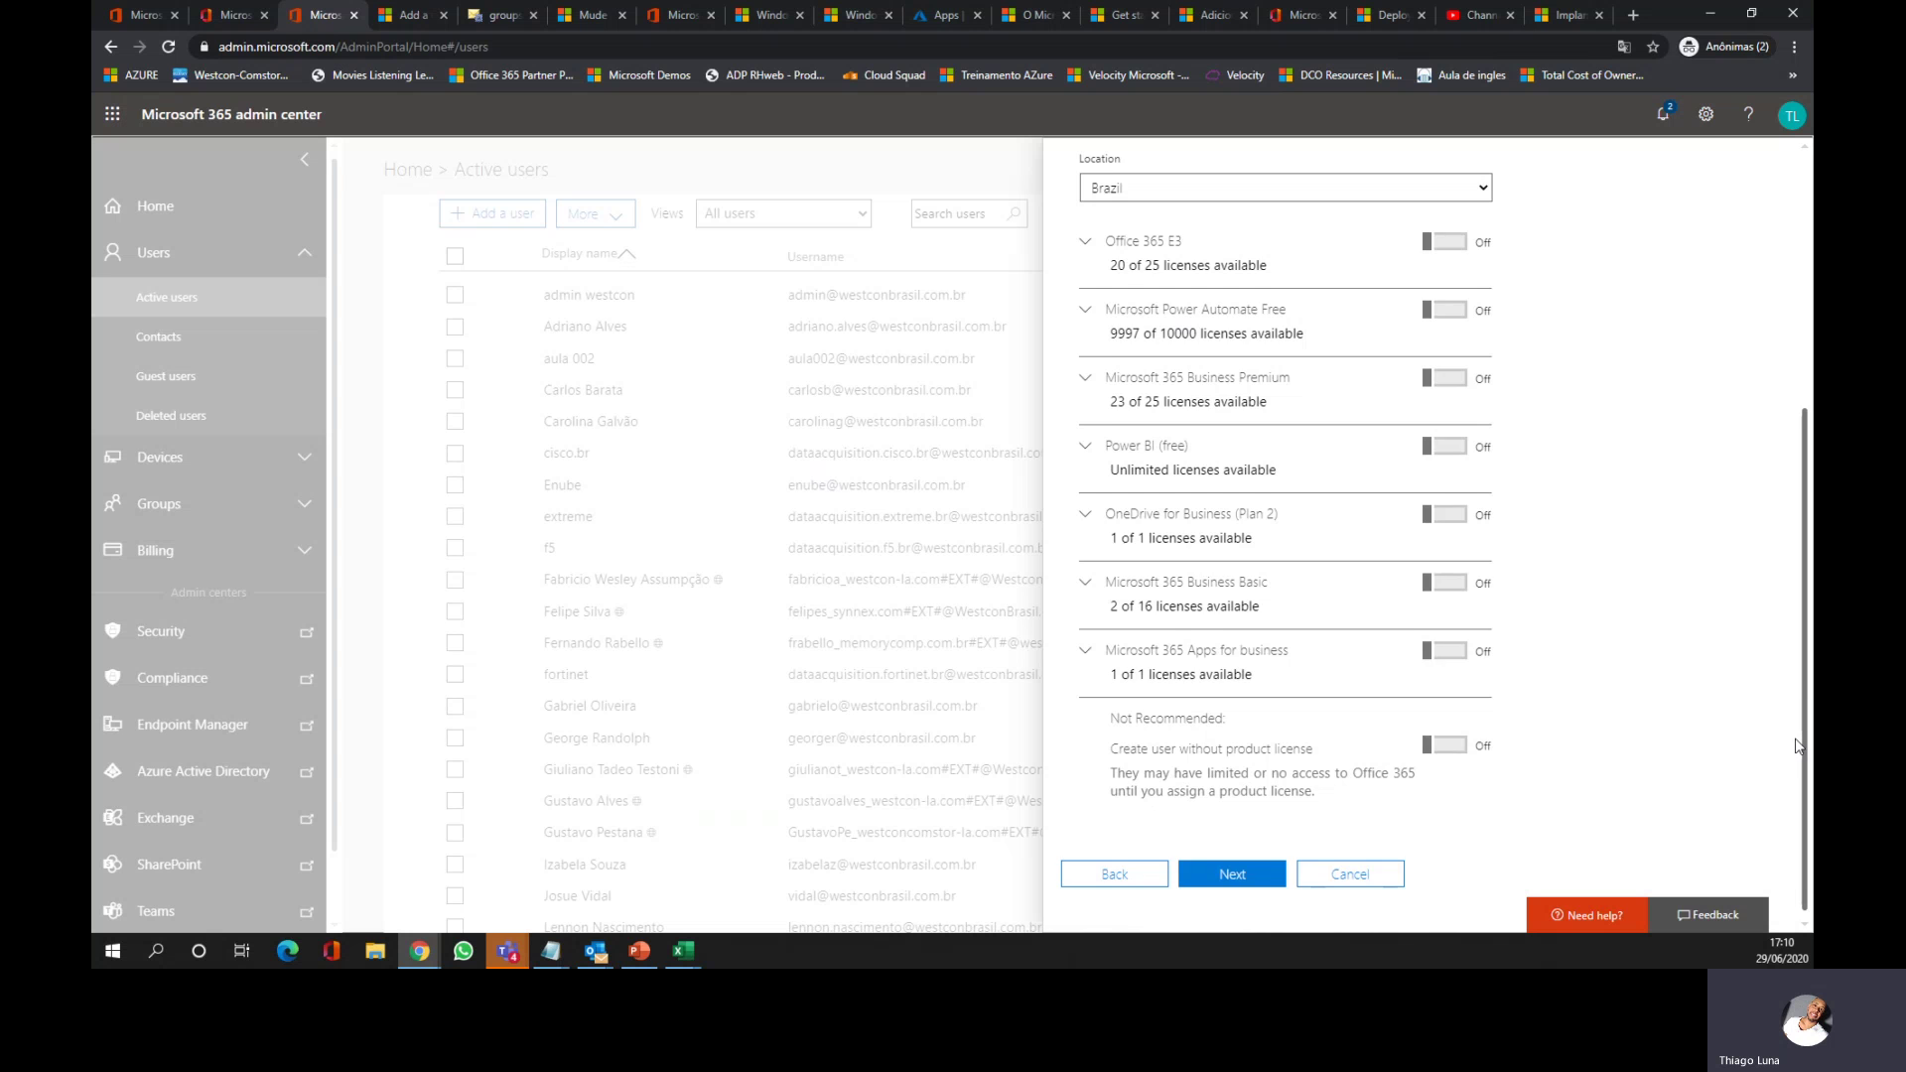
pyautogui.scroll(4, 1797, 747)
pyautogui.scroll(-4, 1787, 765)
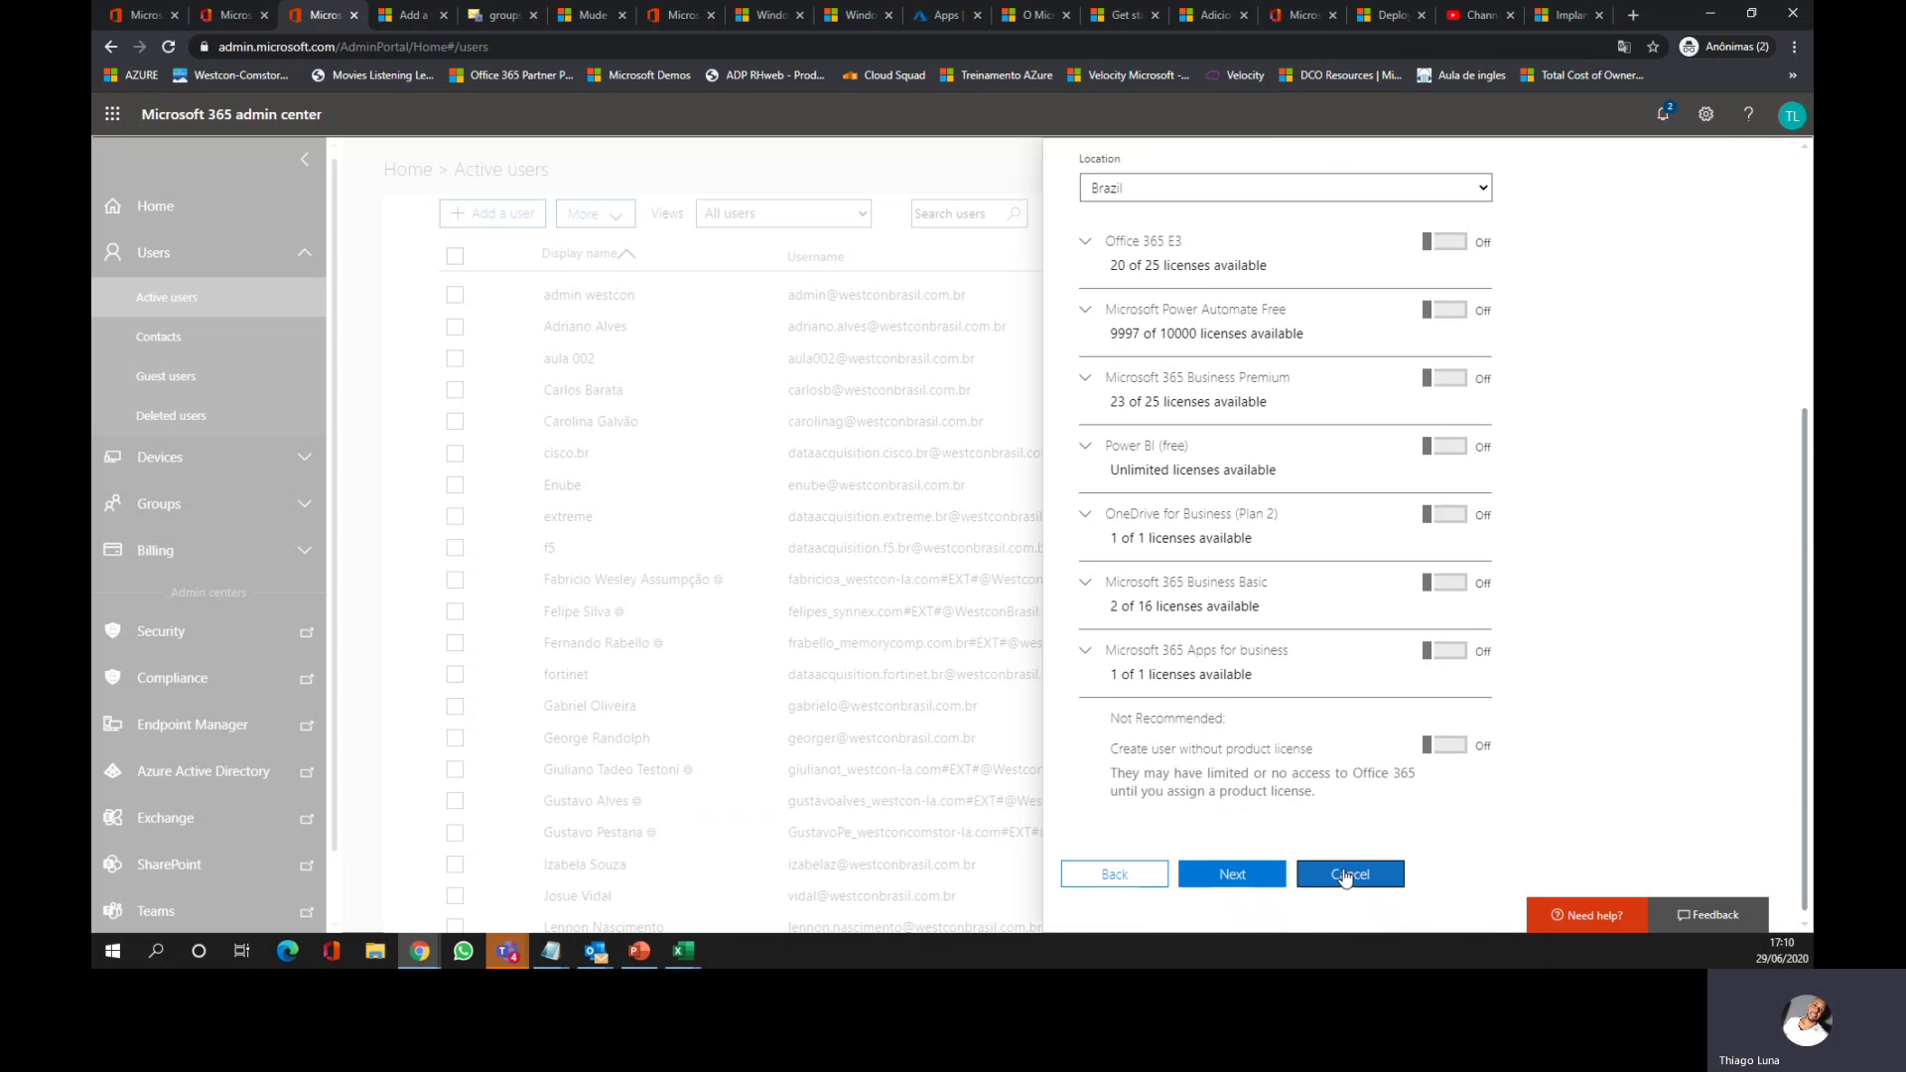
pyautogui.click(1345, 886)
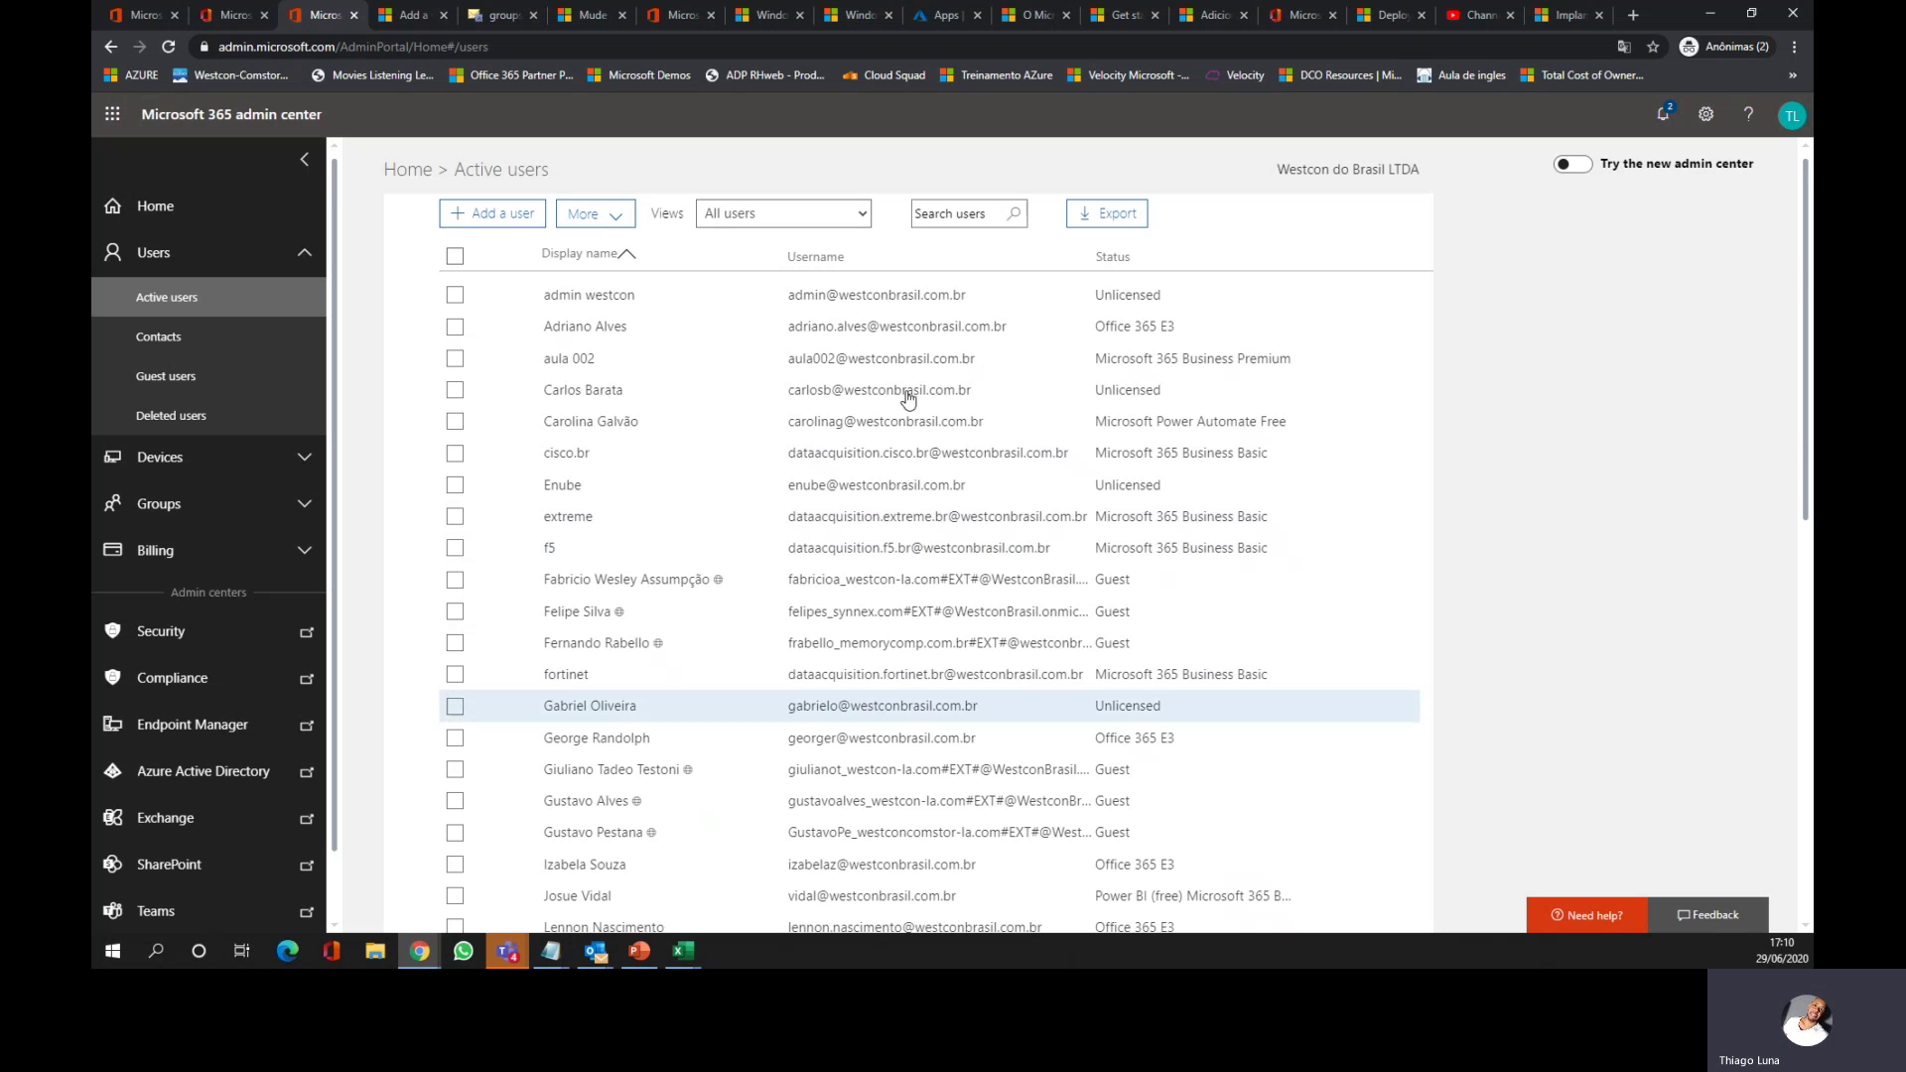
# Step: Open Multifactor Authentication setup from the Active users More menu
pyautogui.click(618, 225)
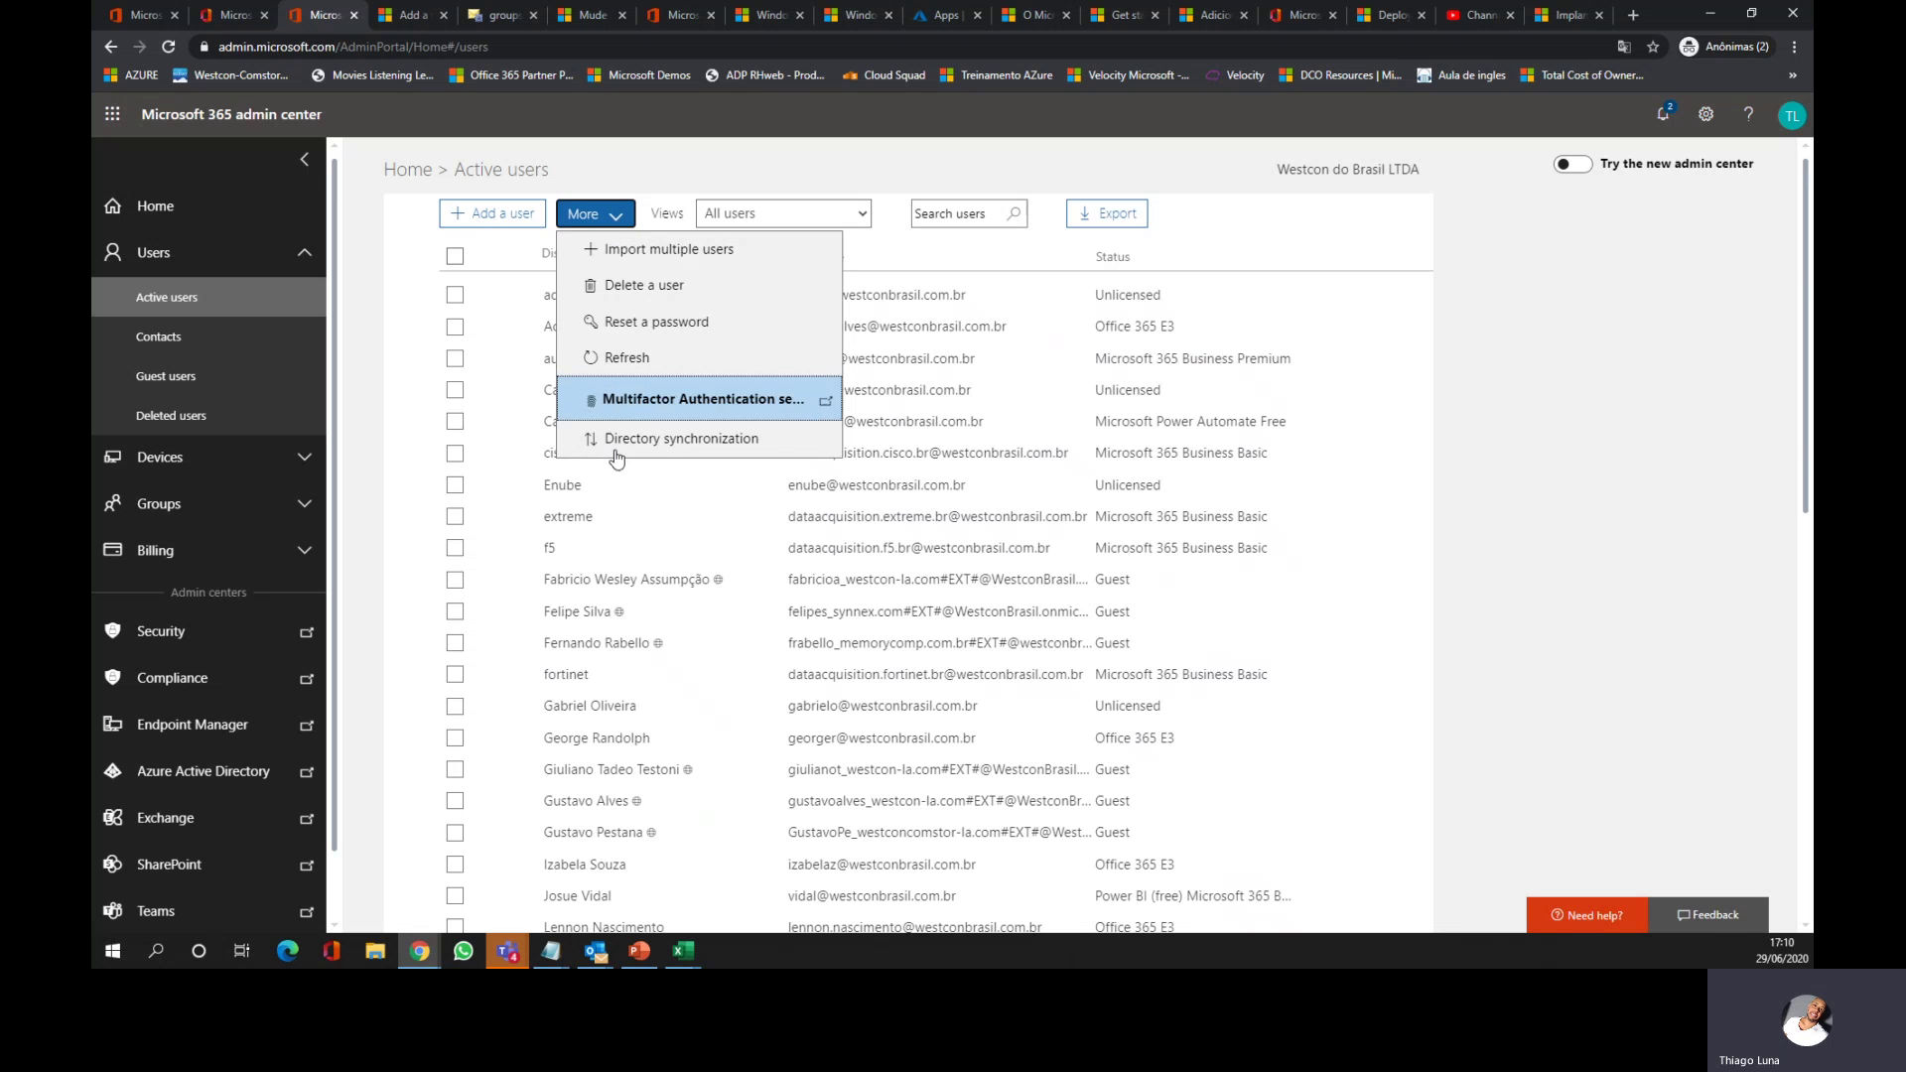
pyautogui.click(650, 402)
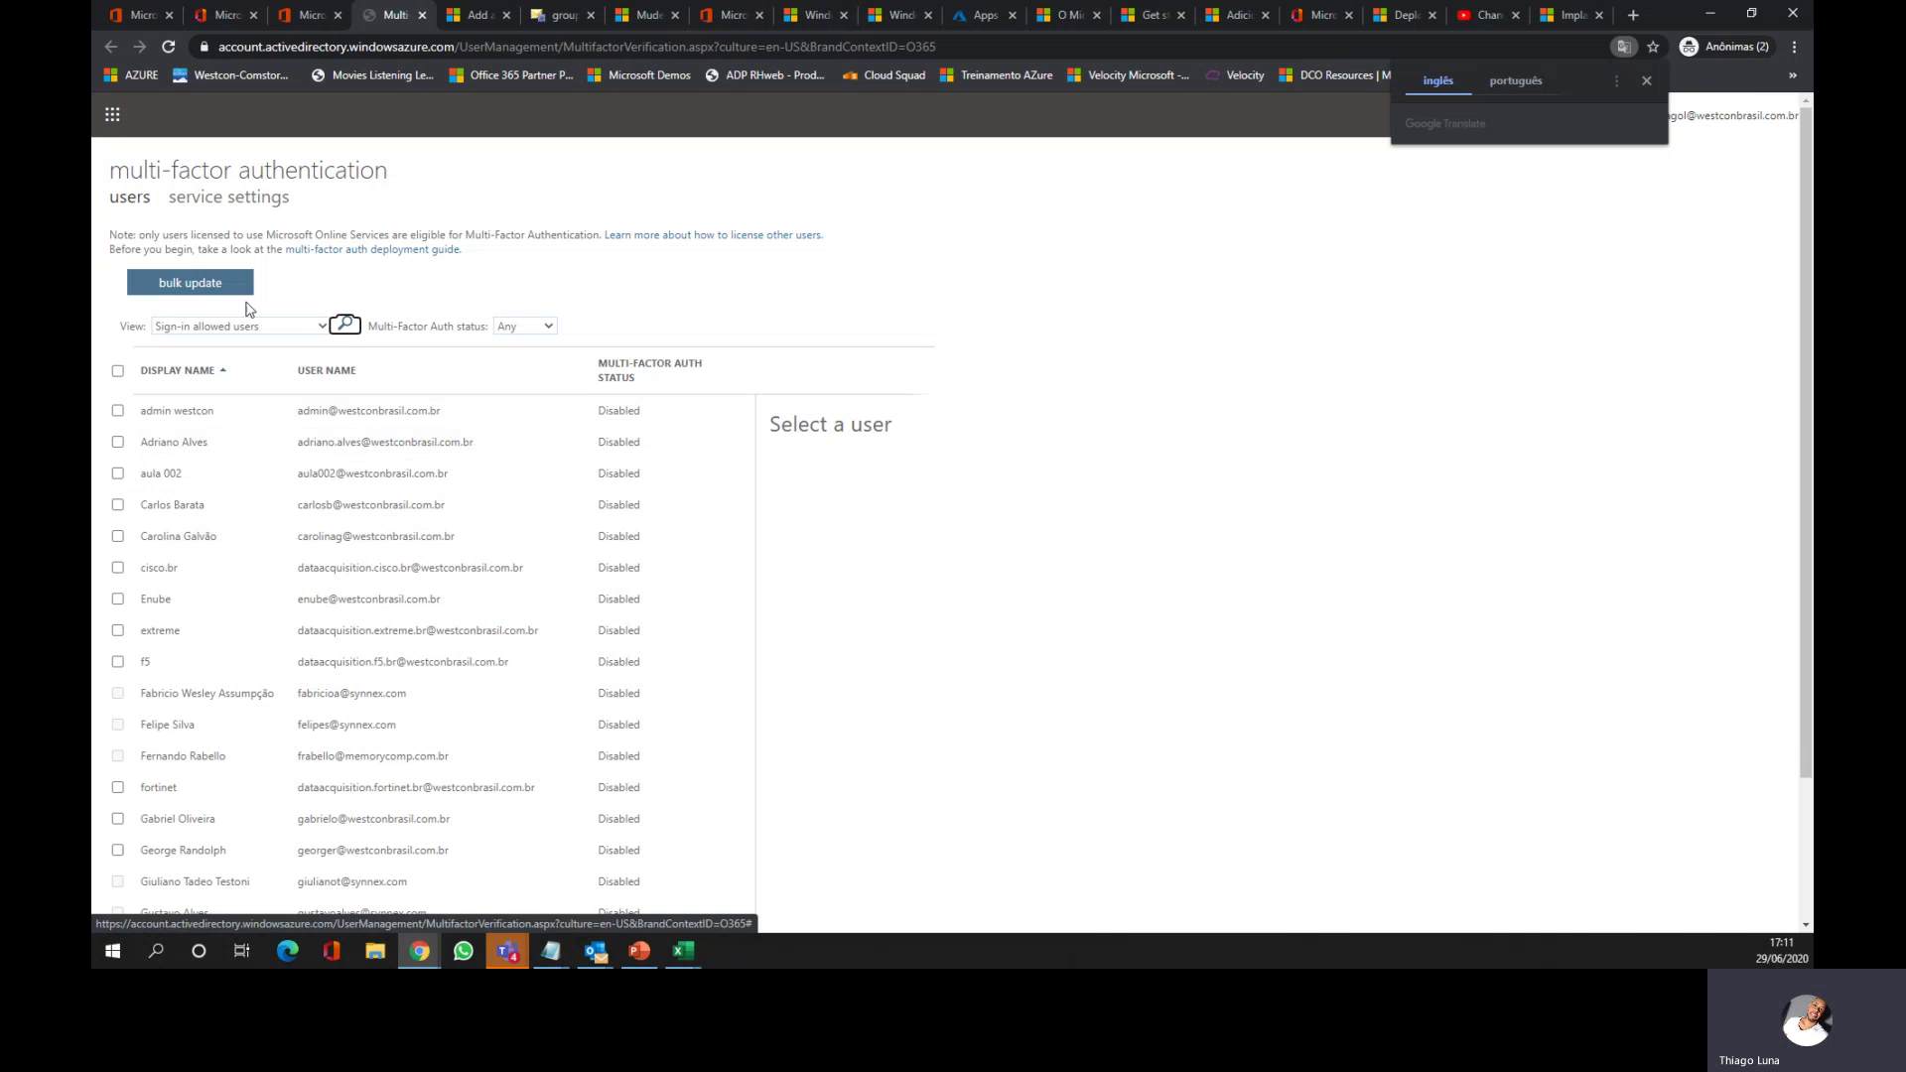
pyautogui.click(215, 15)
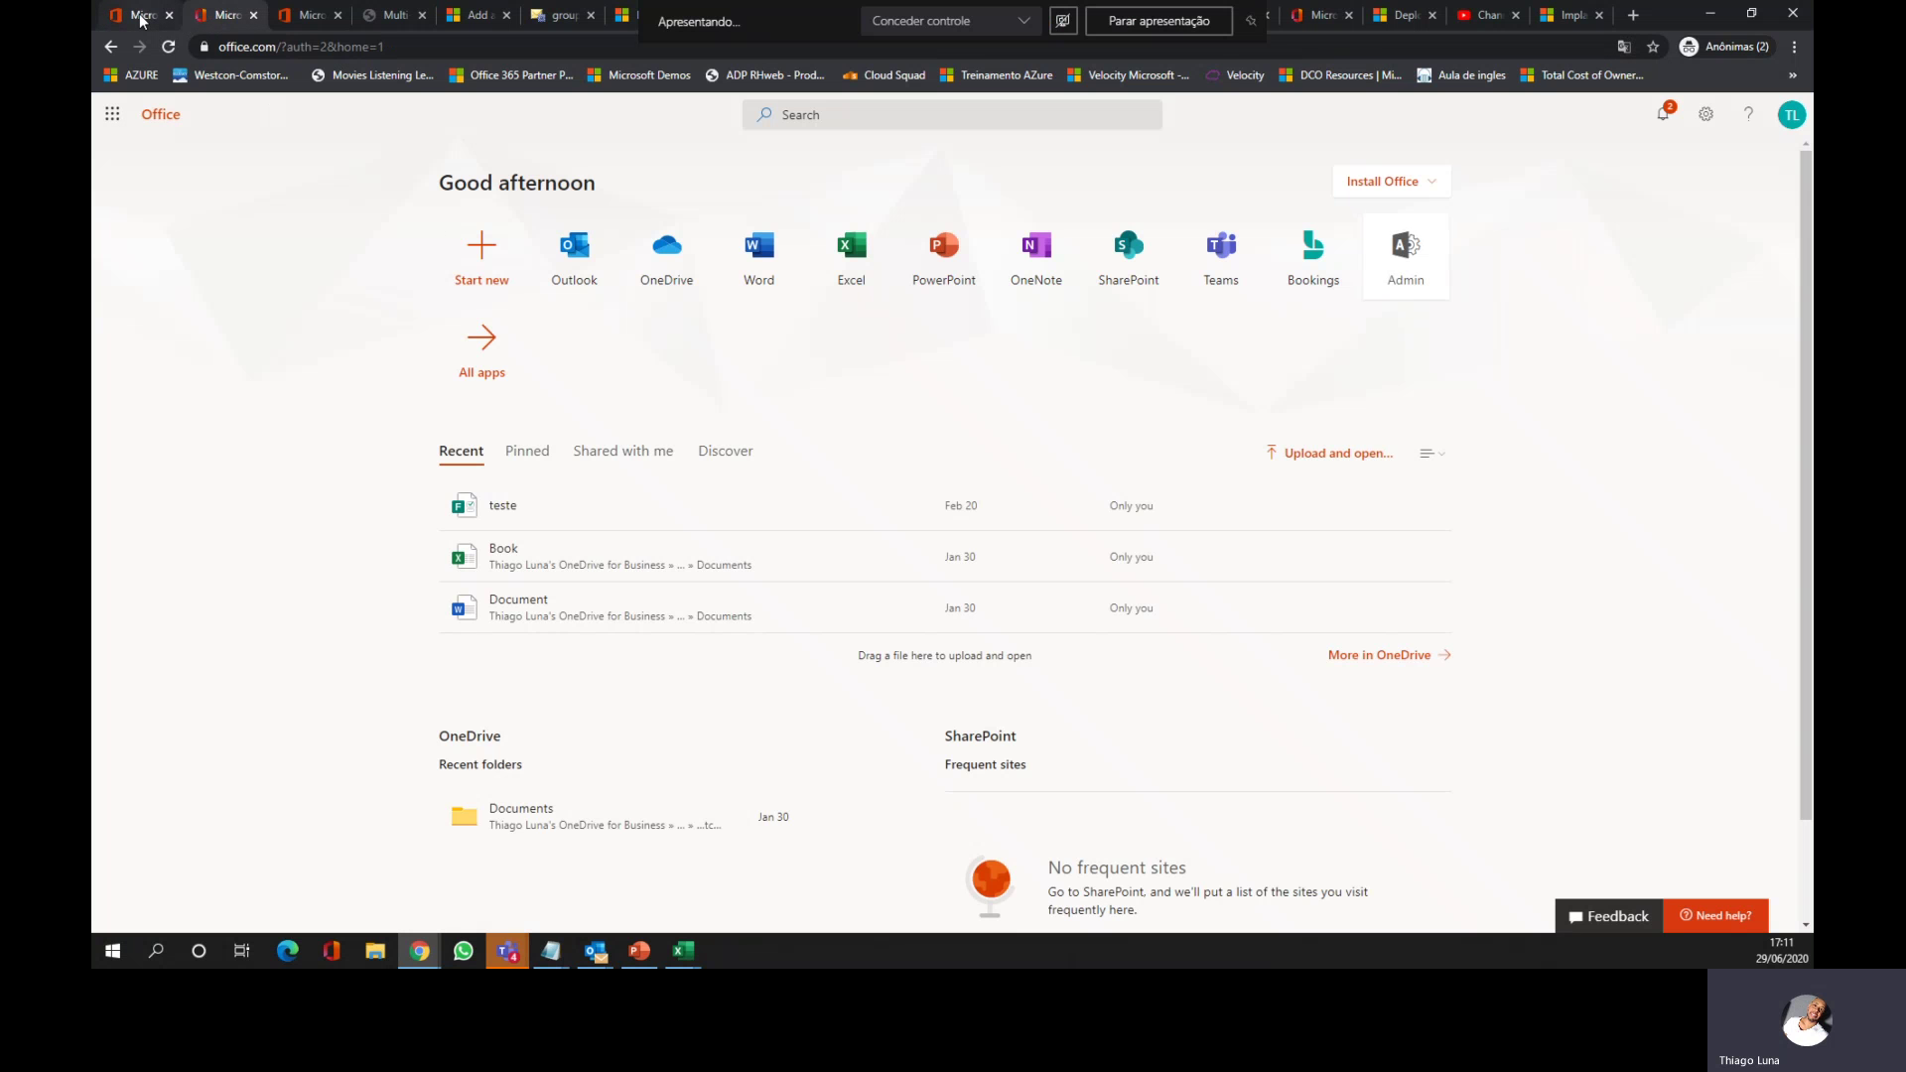
pyautogui.click(142, 18)
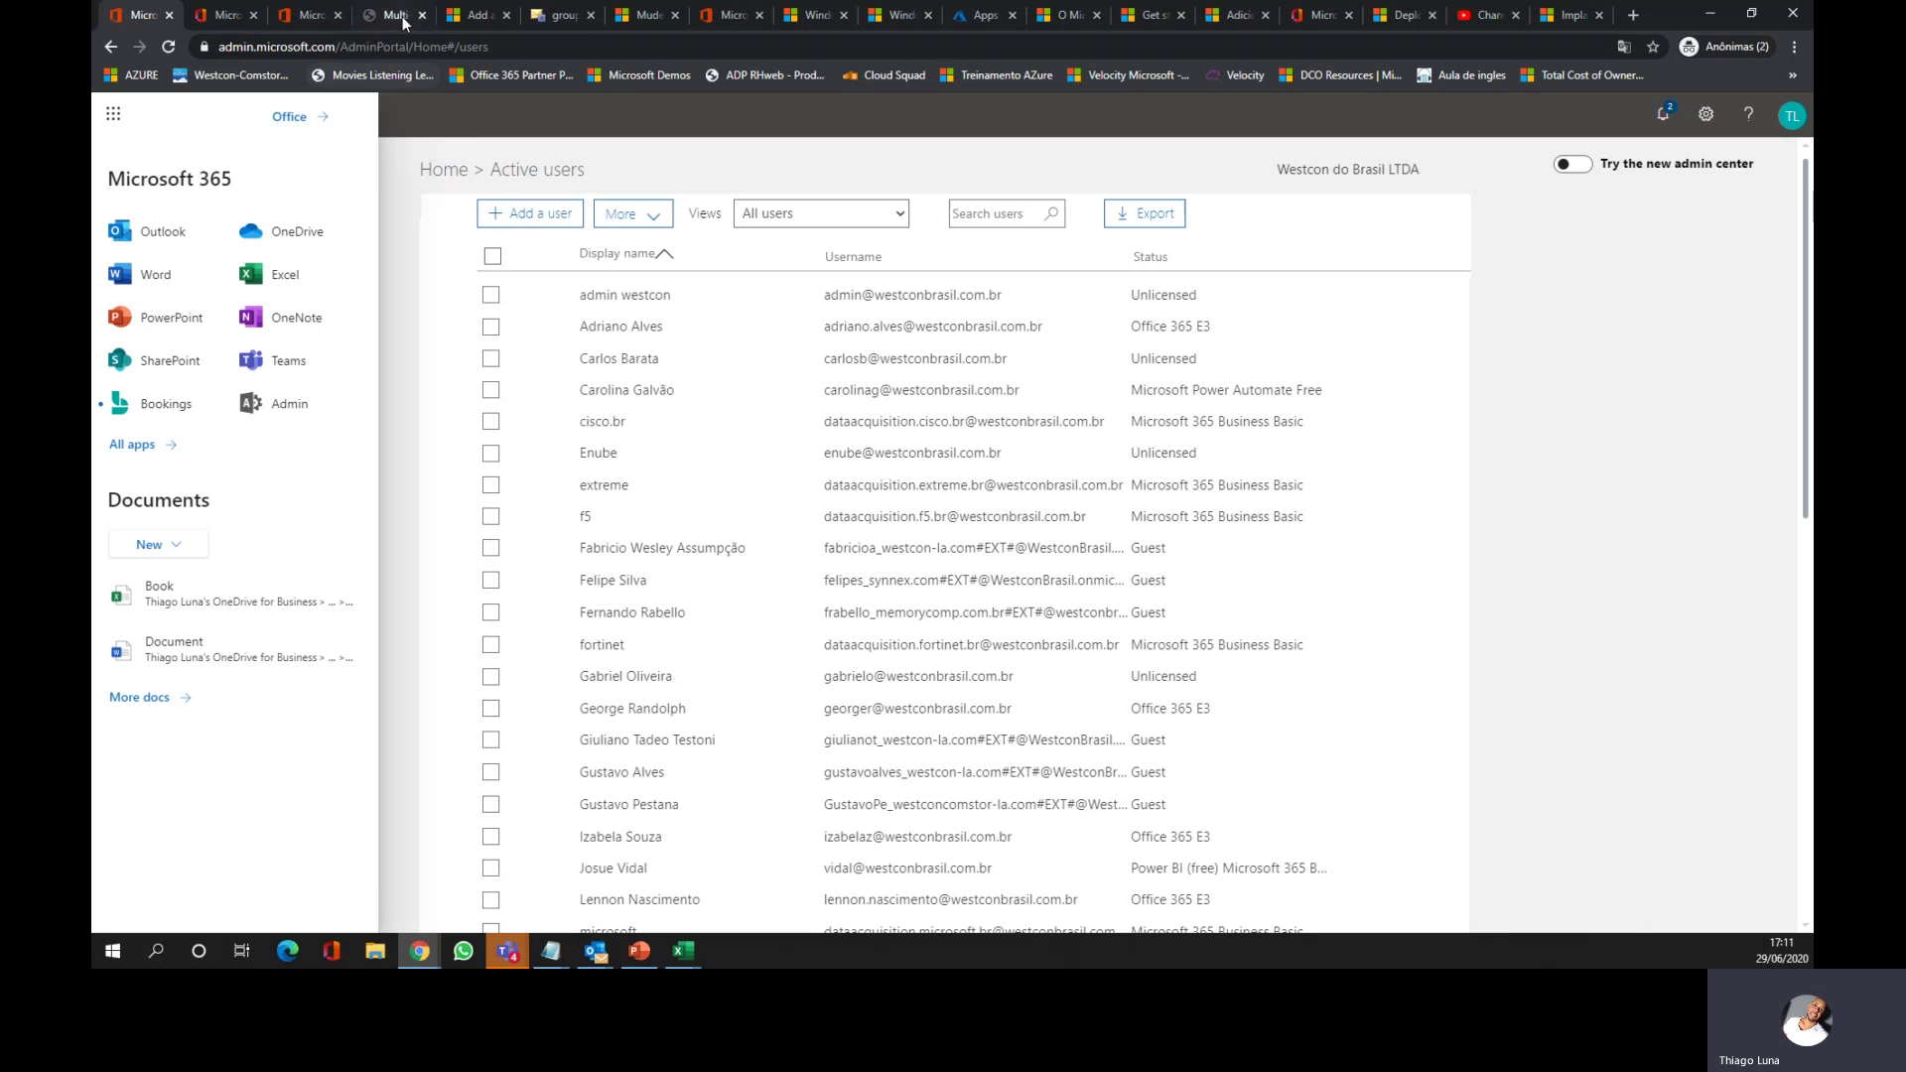
pyautogui.click(390, 18)
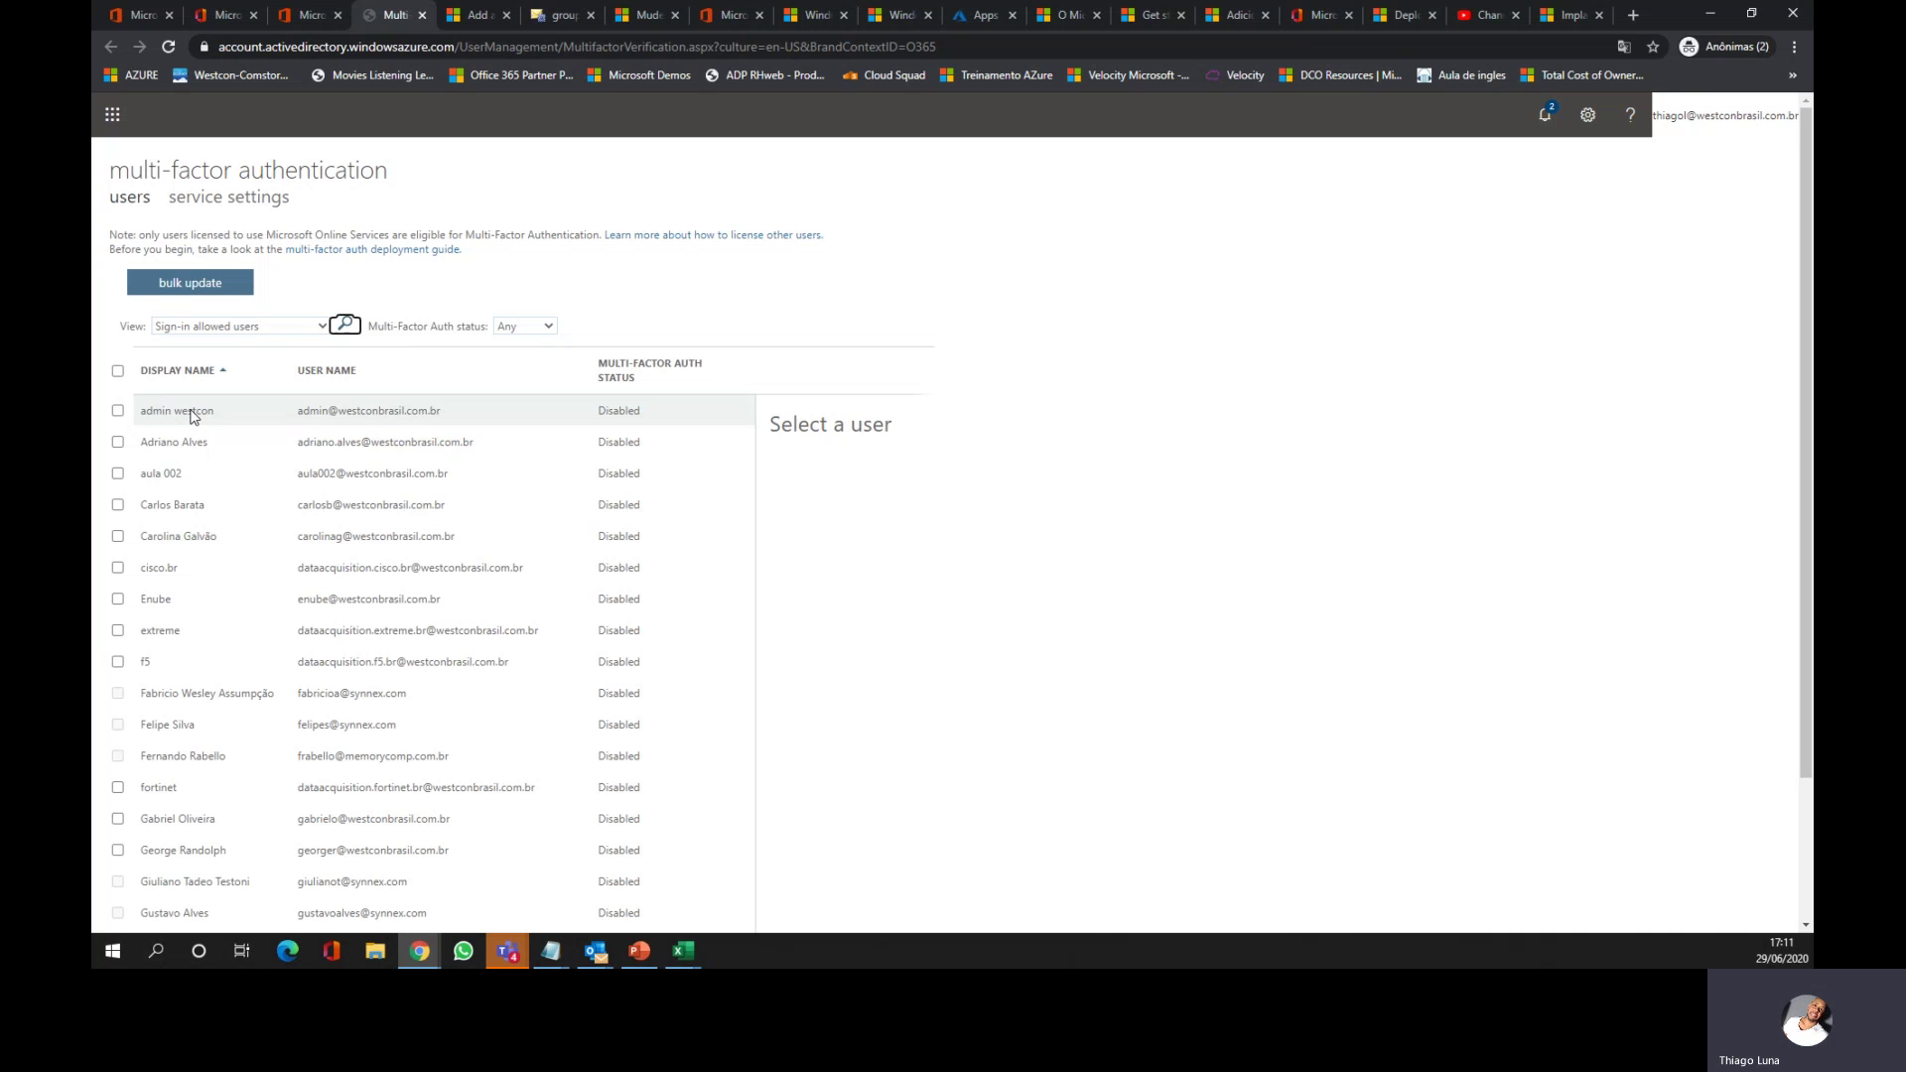
pyautogui.click(318, 327)
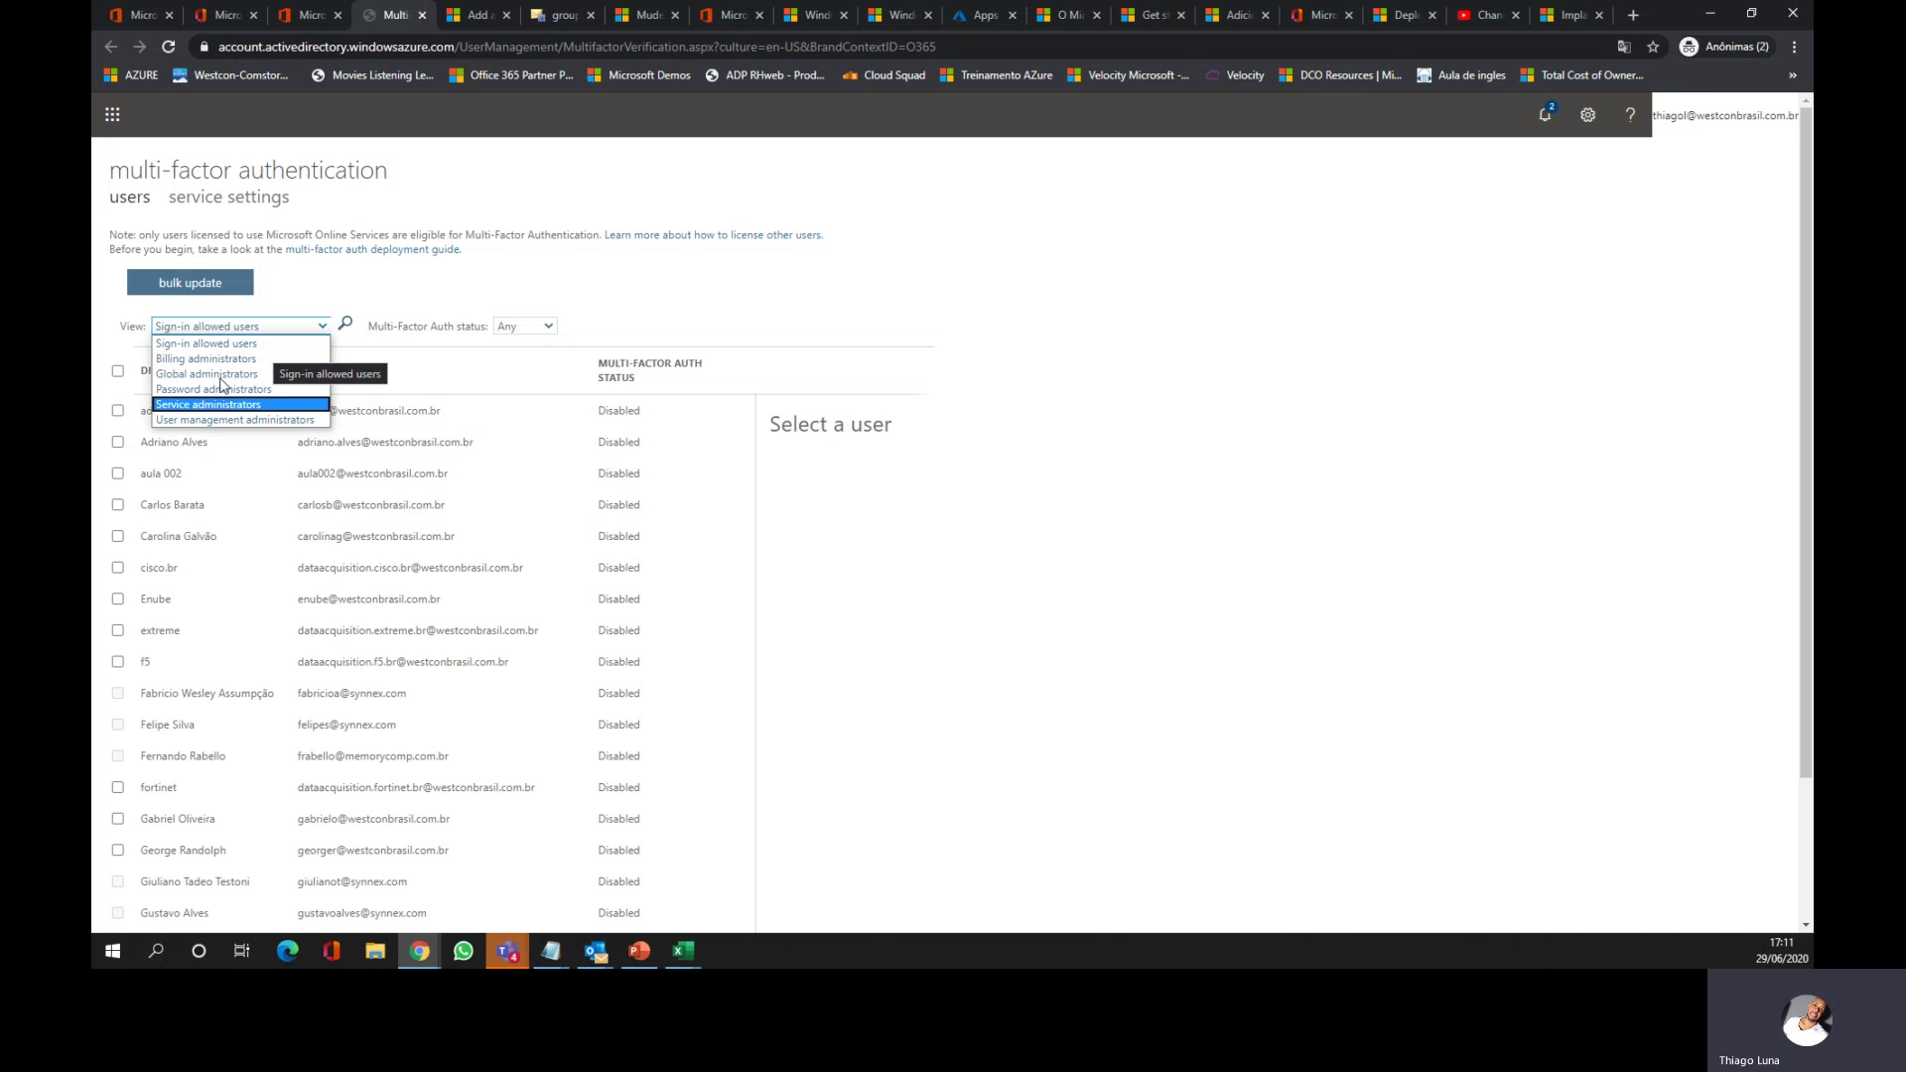
pyautogui.click(486, 286)
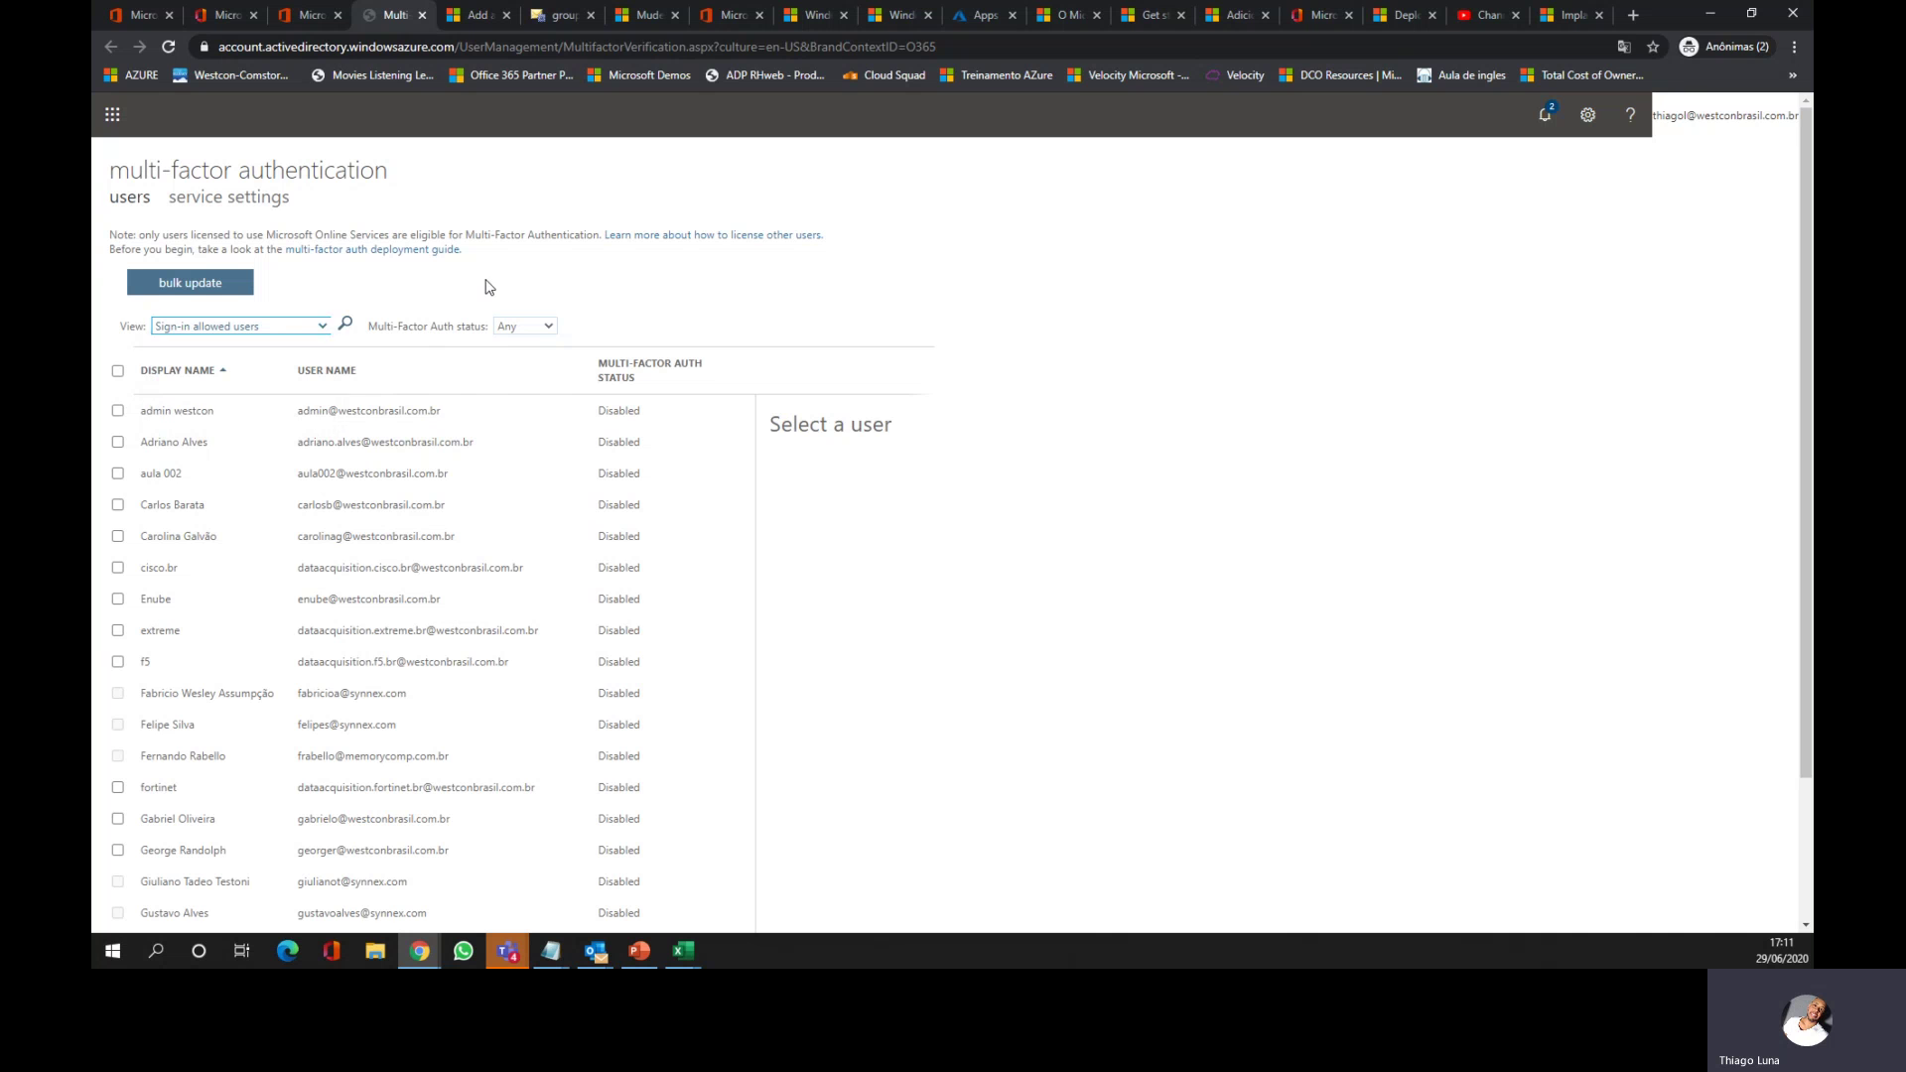
pyautogui.click(171, 416)
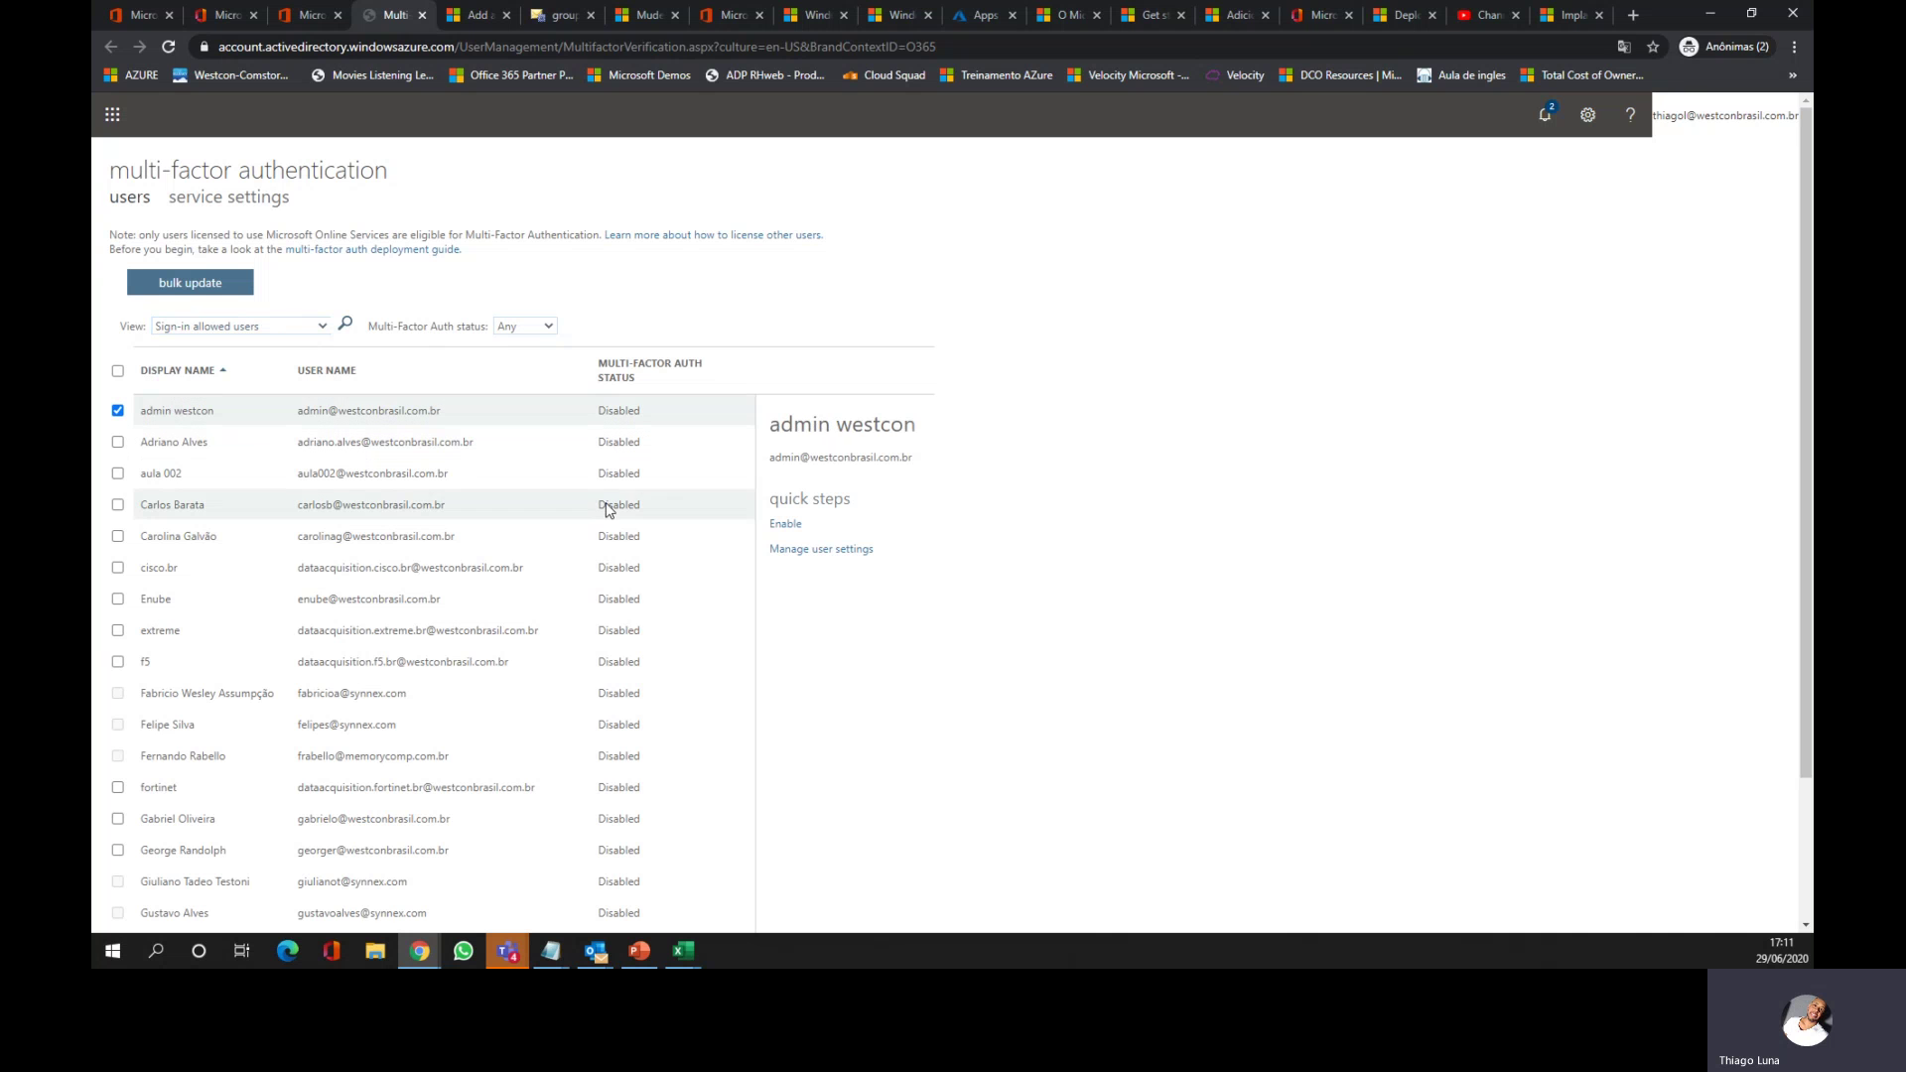
pyautogui.click(806, 550)
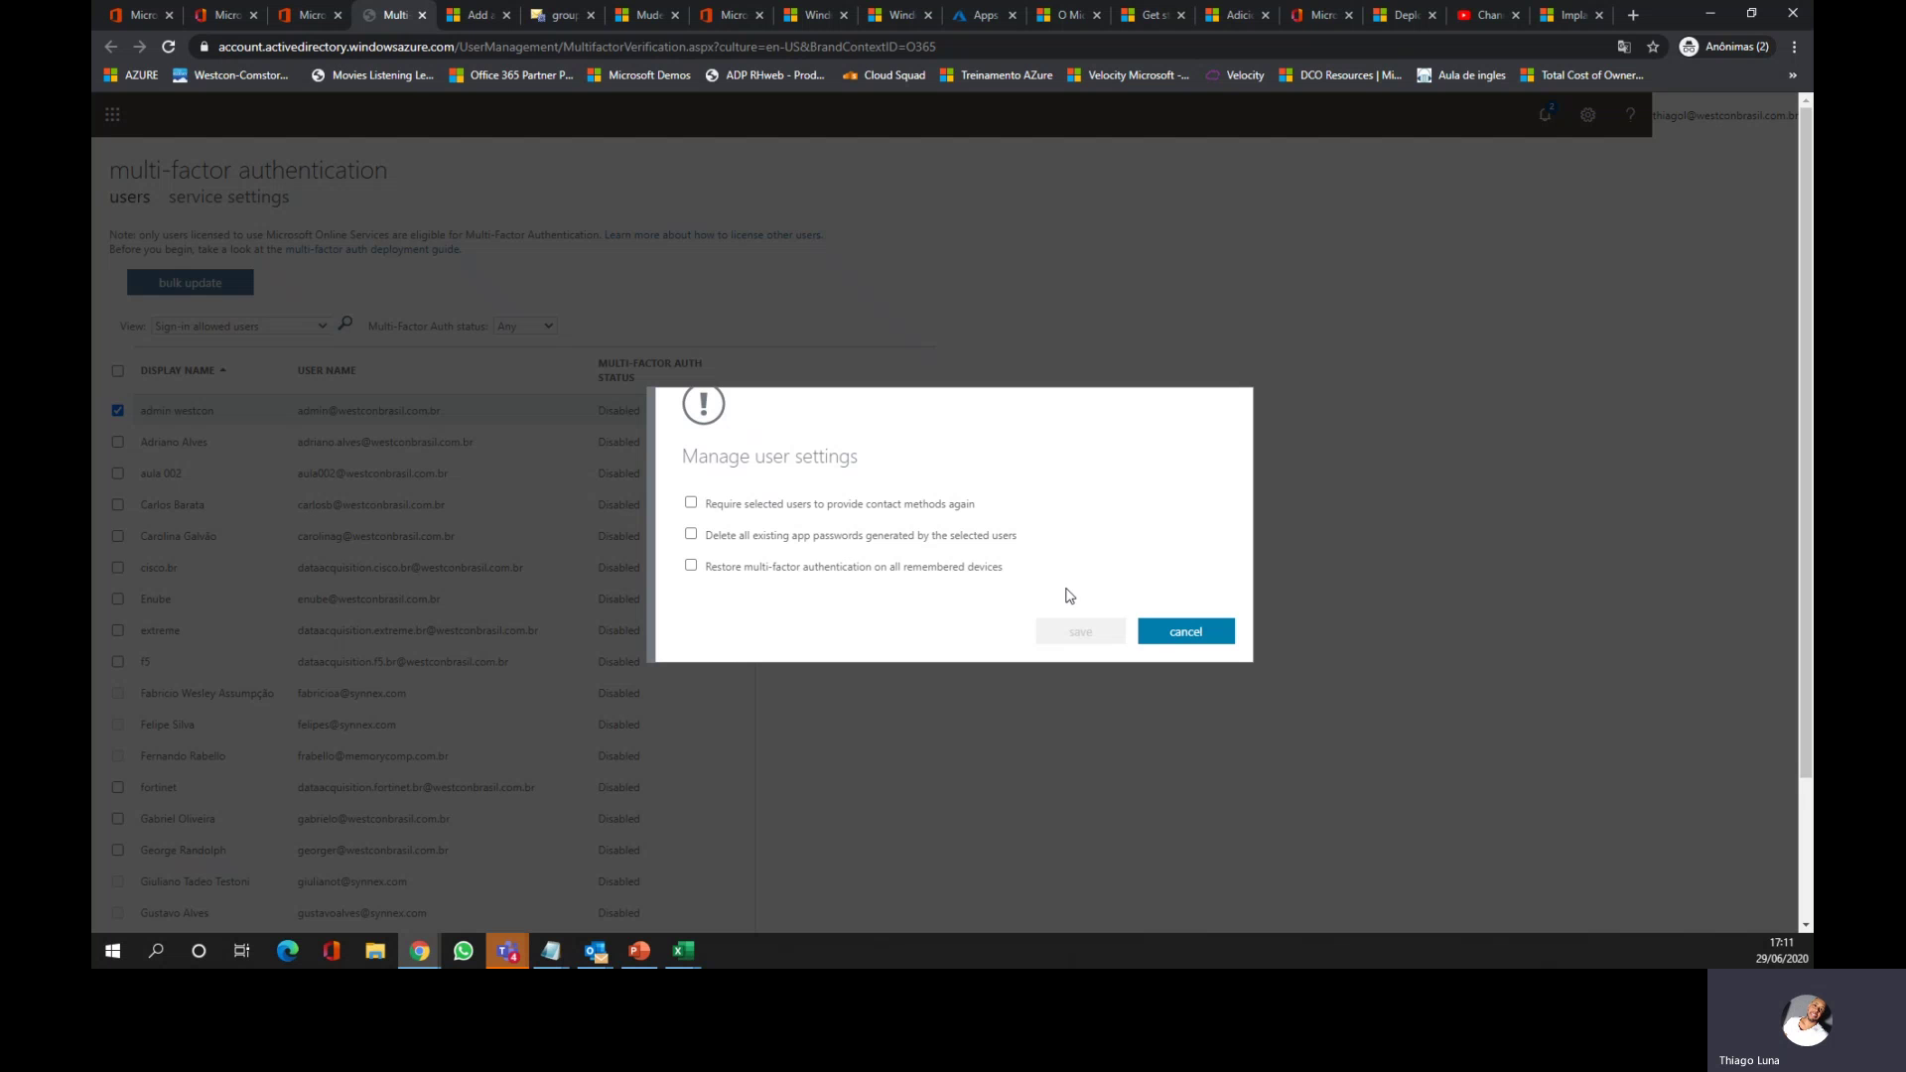
pyautogui.click(1173, 634)
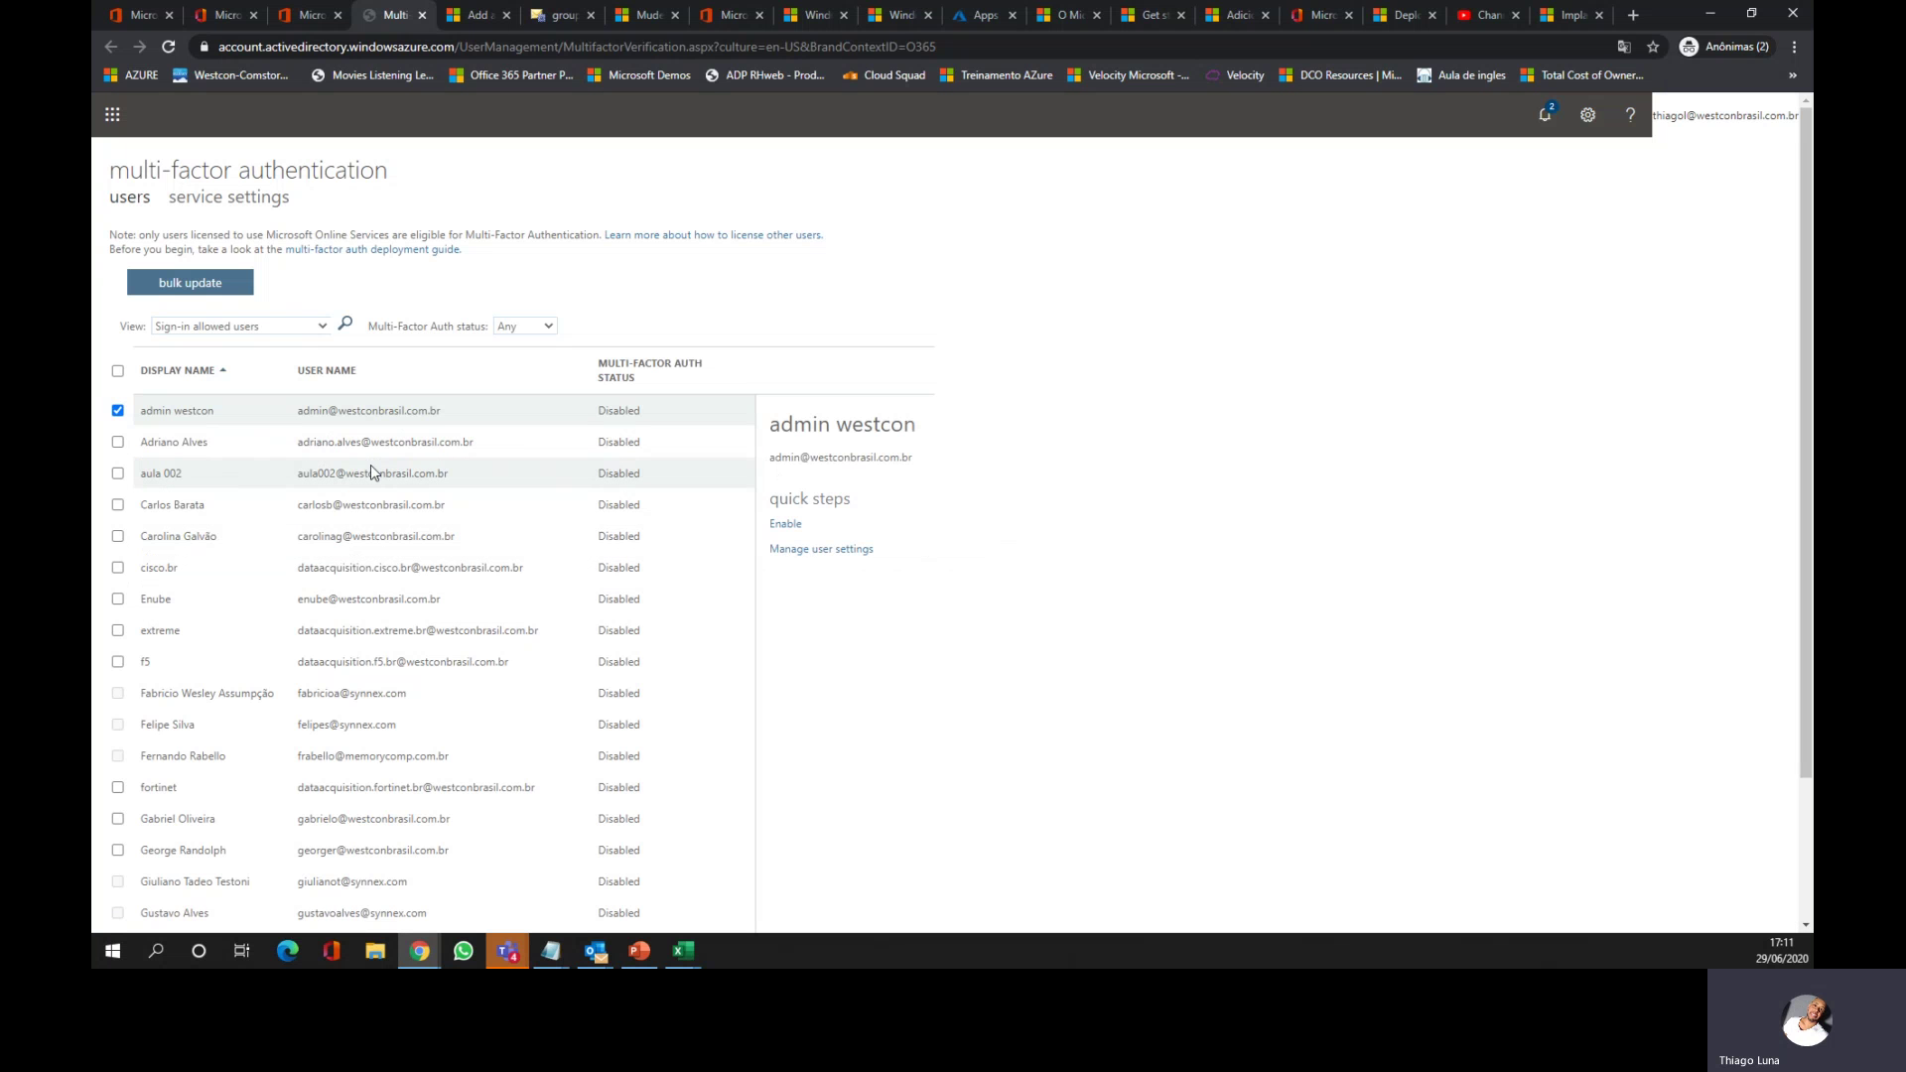
pyautogui.click(541, 329)
pyautogui.click(520, 359)
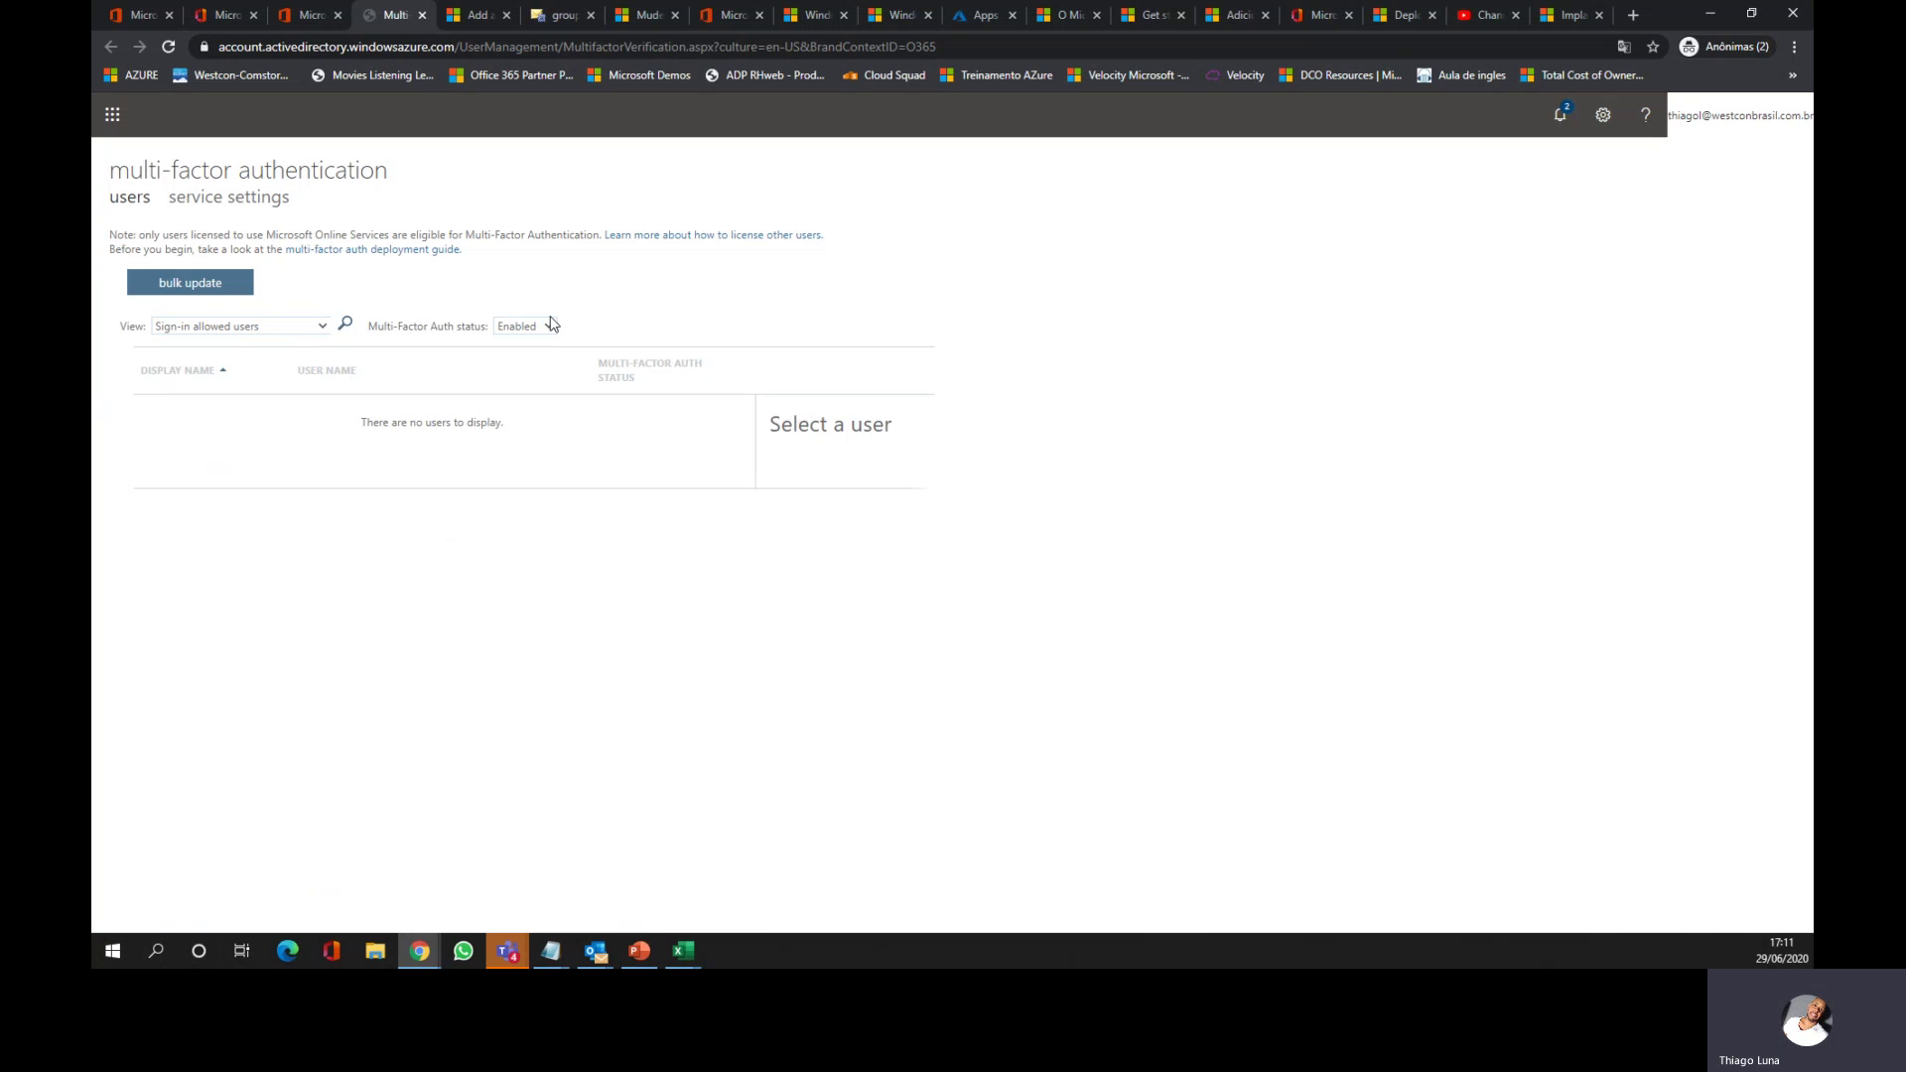
pyautogui.click(541, 327)
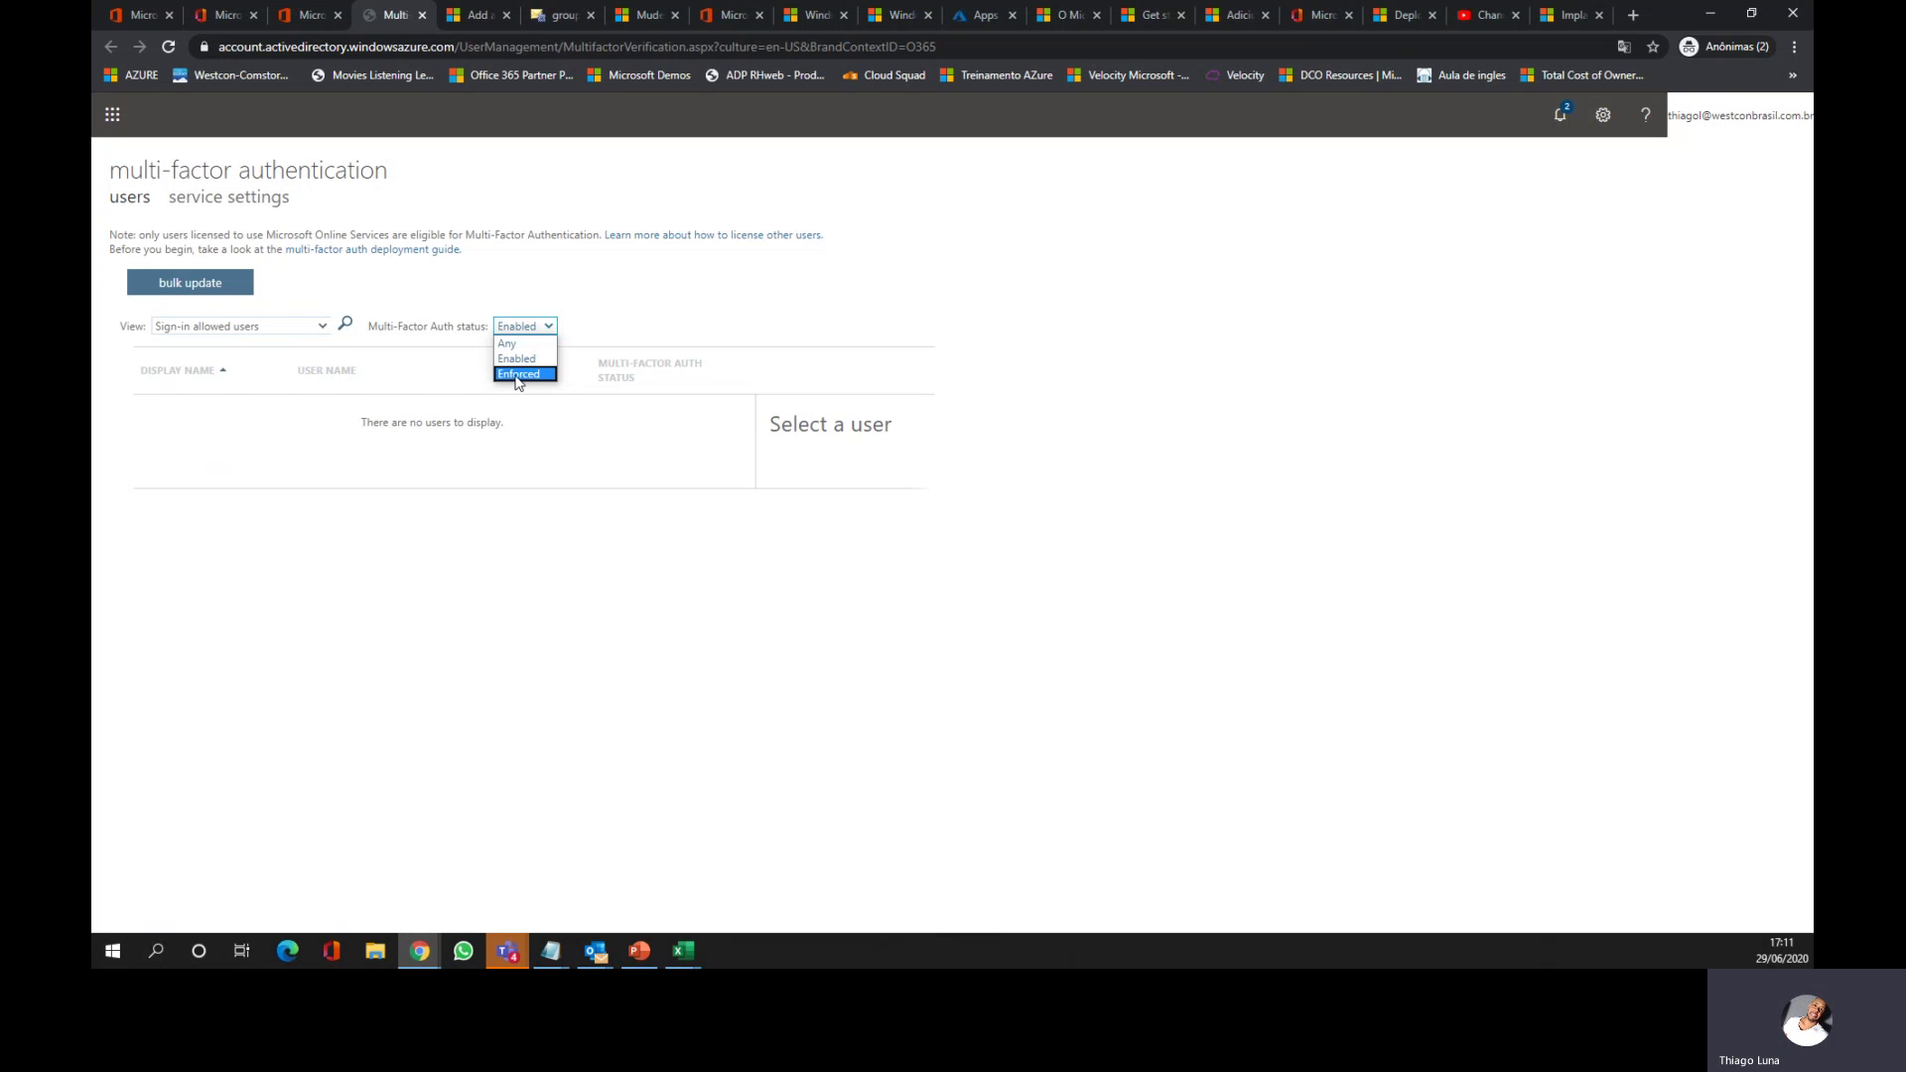
pyautogui.click(518, 374)
pyautogui.click(548, 327)
pyautogui.click(526, 343)
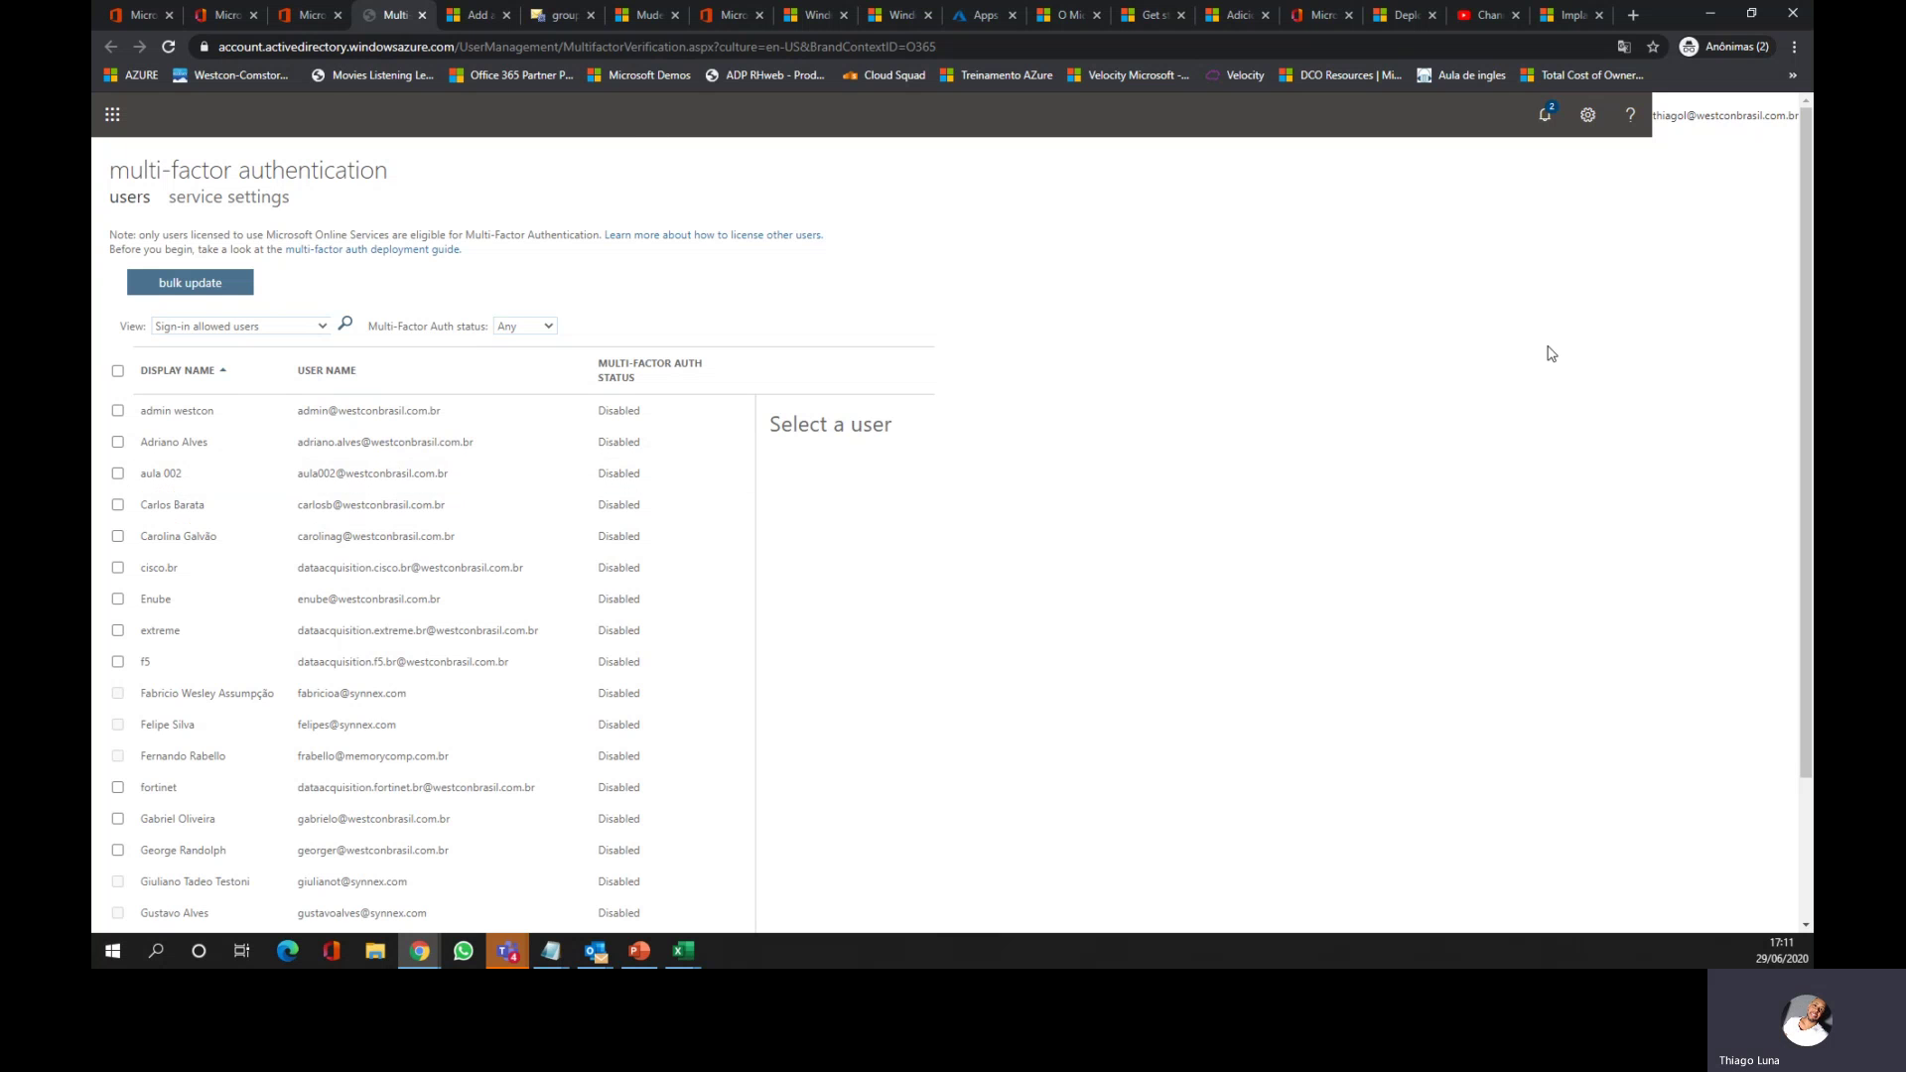
# Step: Return to the Active users tab, dismiss the app launcher, and switch to the Teams meeting
pyautogui.click(124, 17)
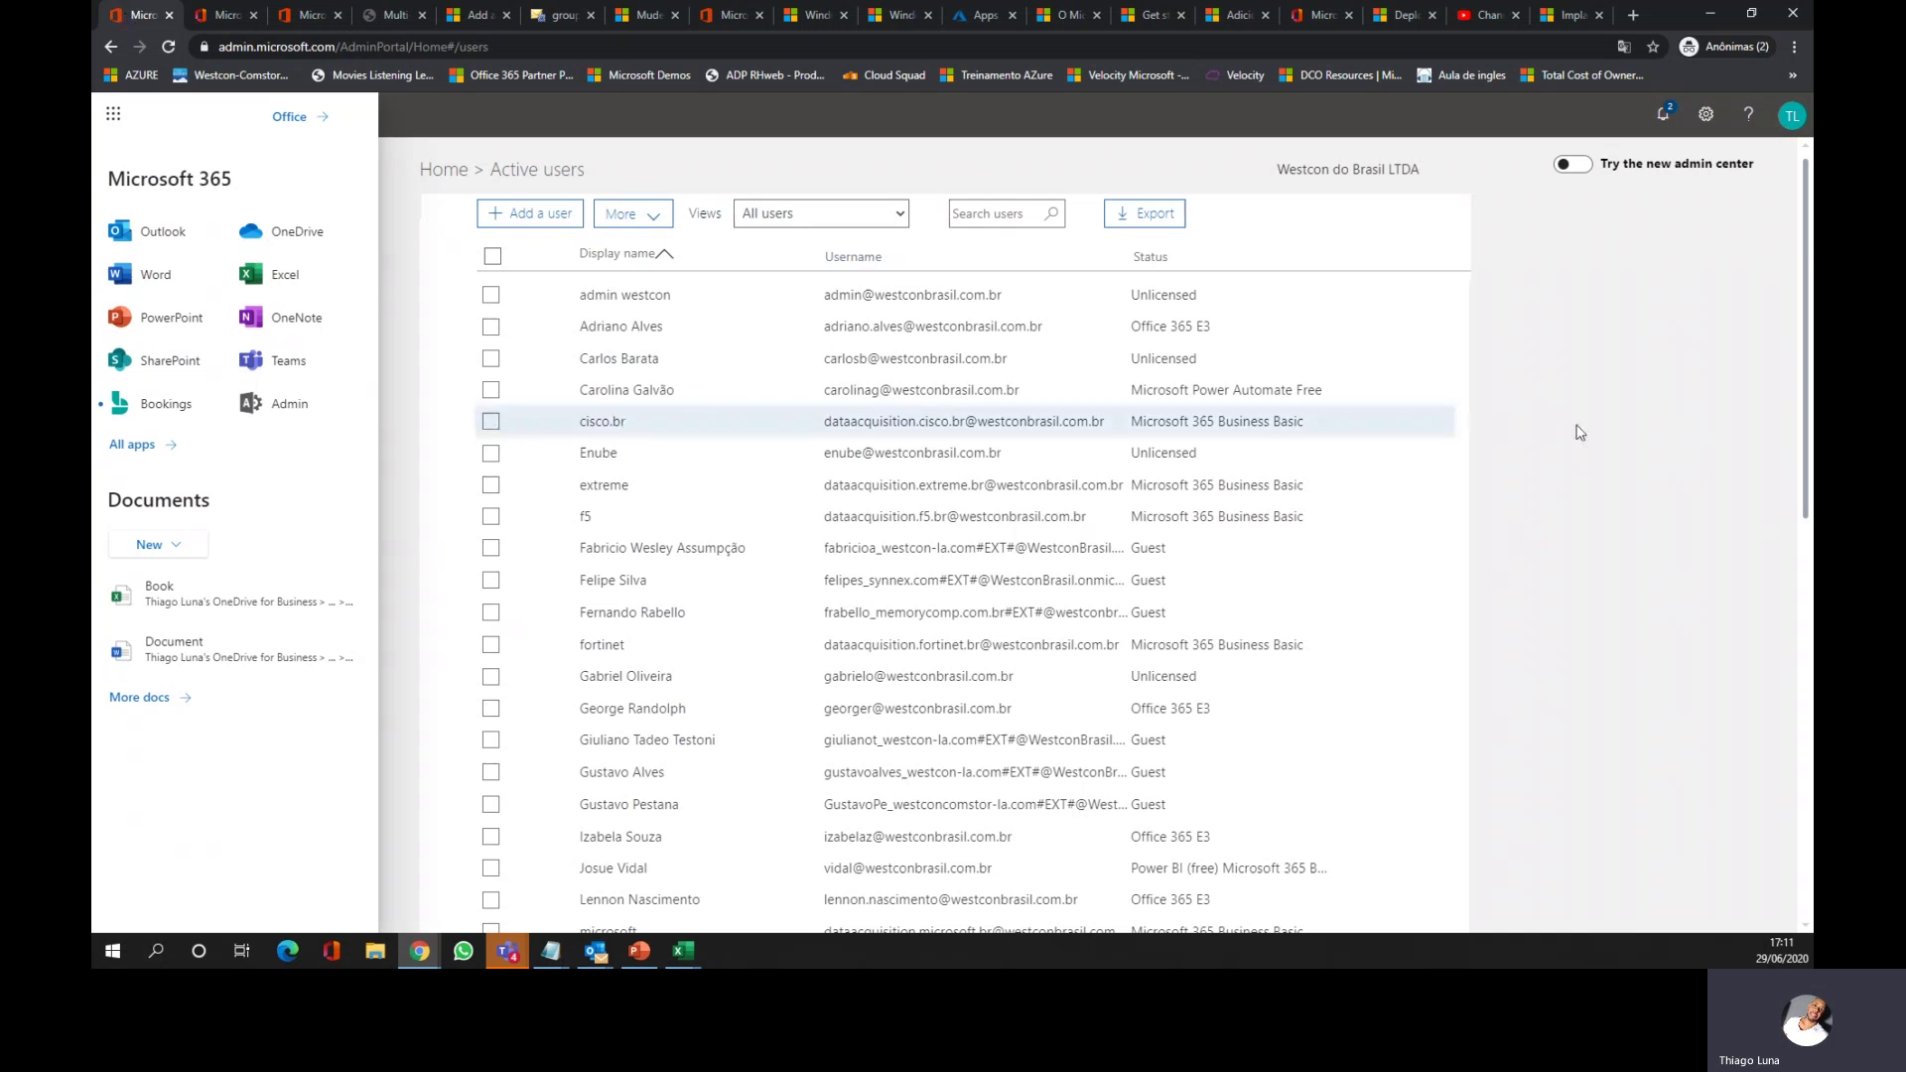
pyautogui.click(1600, 431)
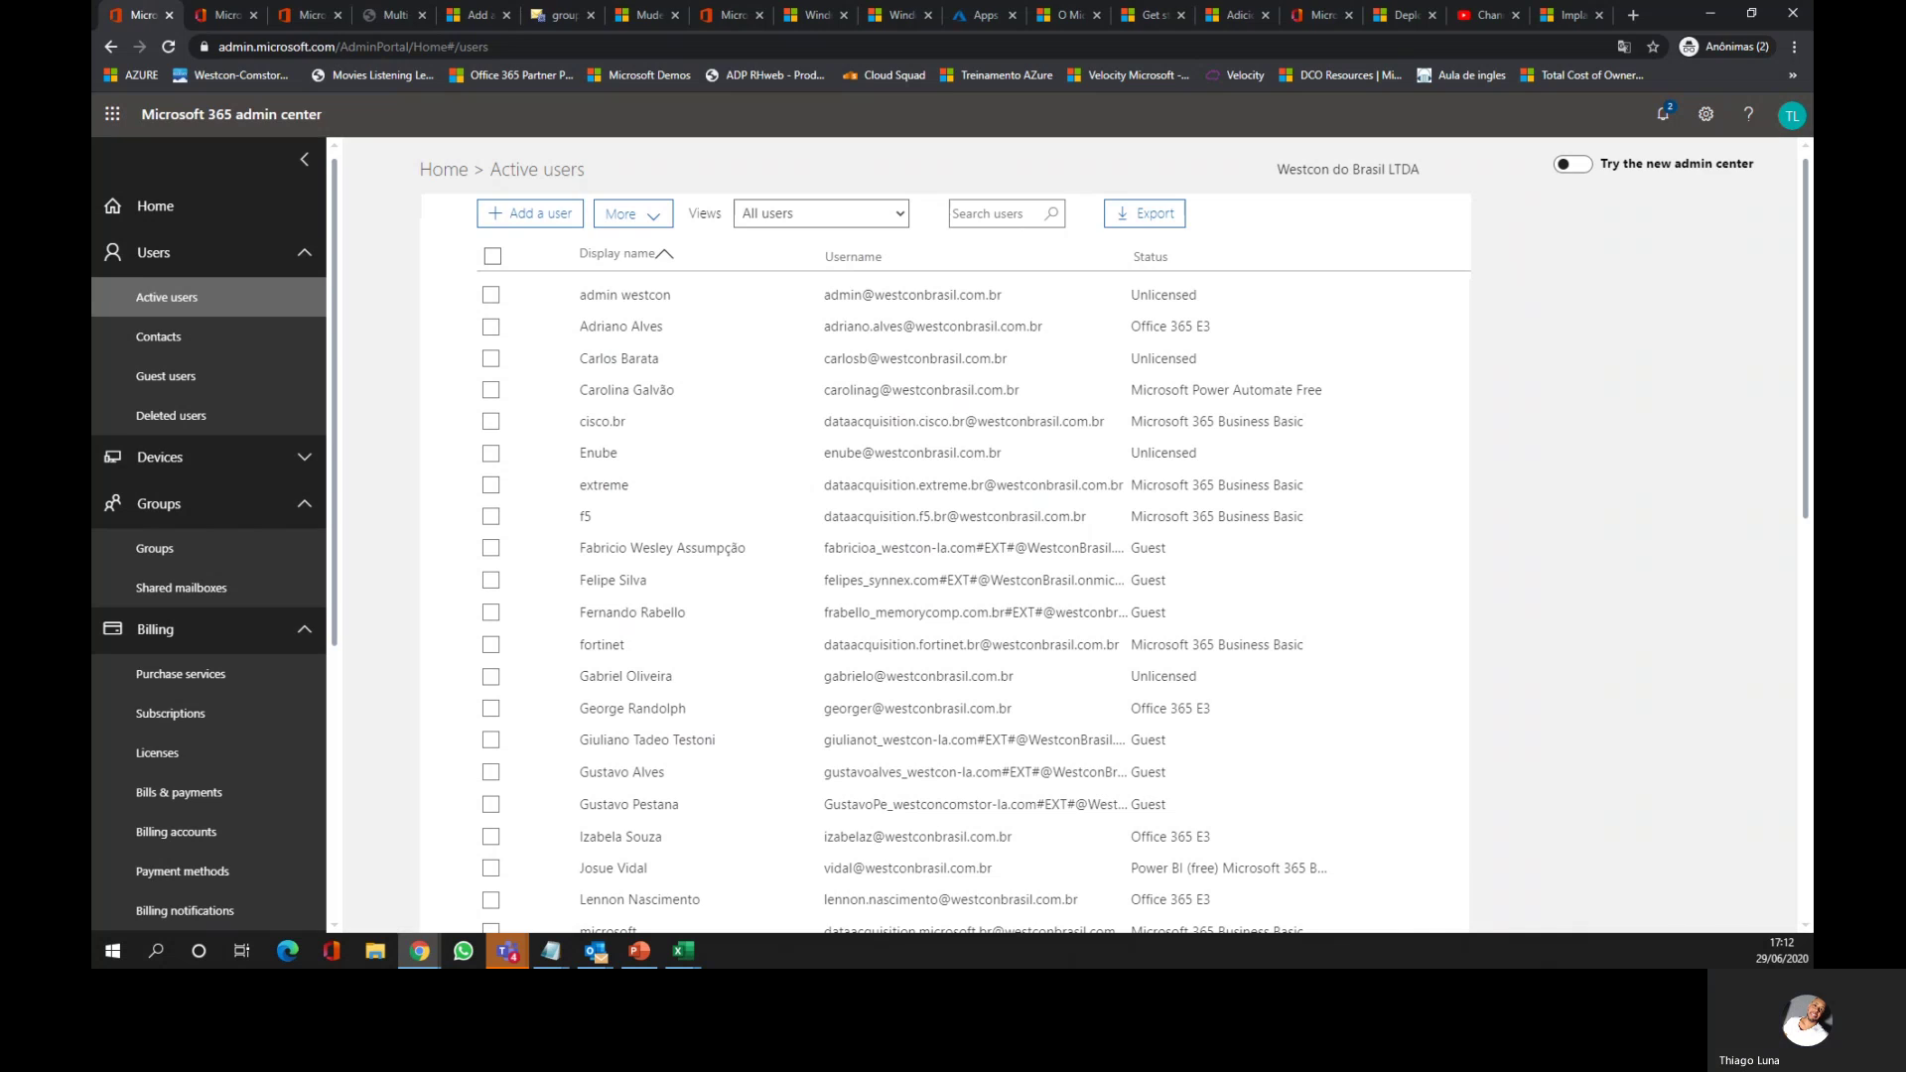
pyautogui.hotkey('alt', 'Tab')
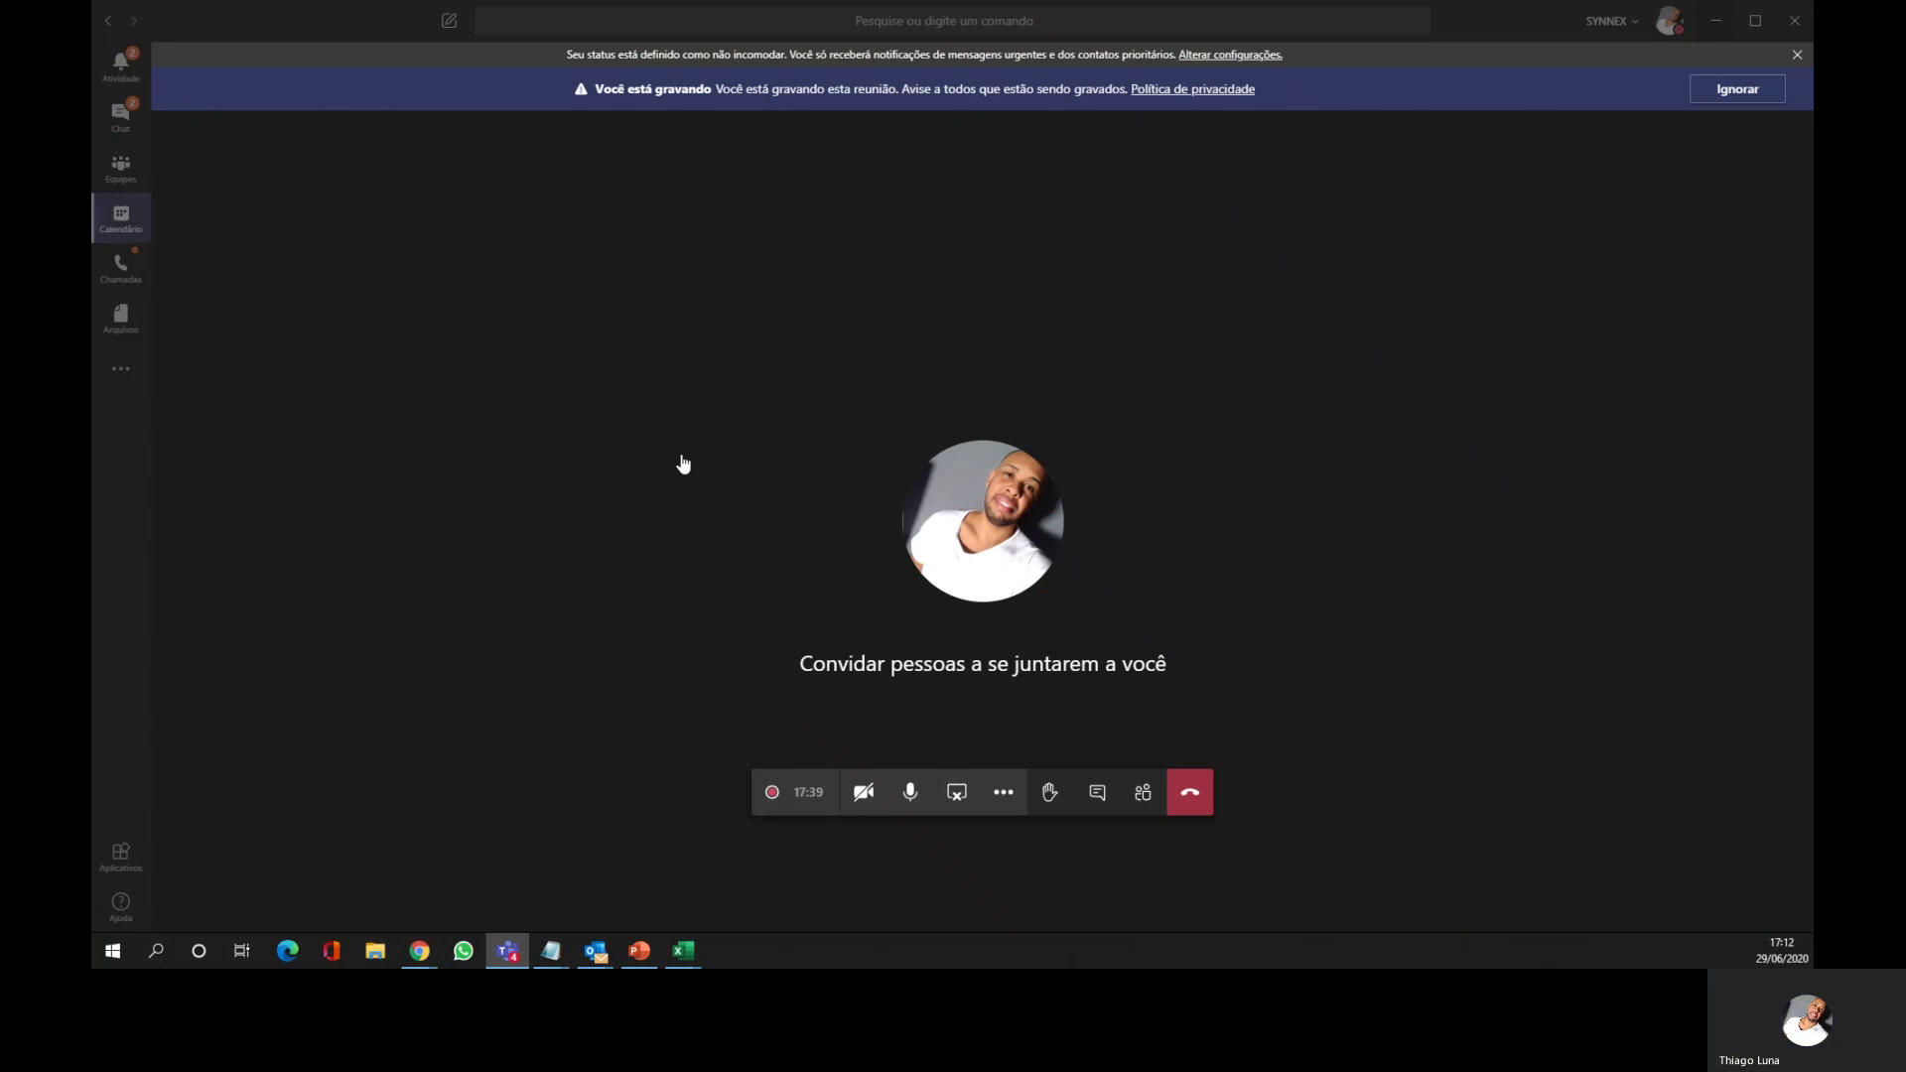